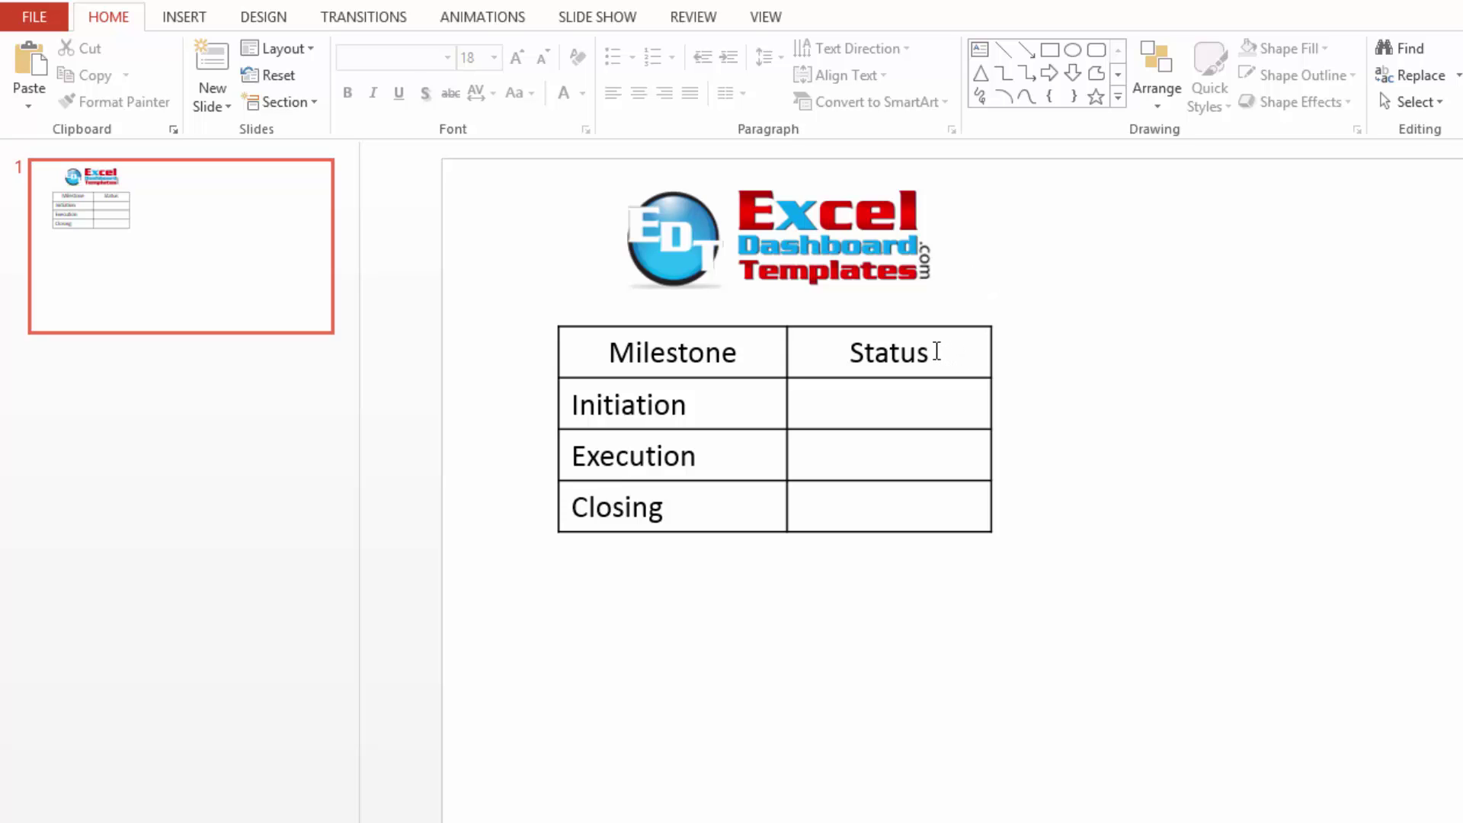
Select the Status header and the Initiation-to-Closing rows to review the table layout, then deselect
left_click_drag(936, 351, 847, 351)
left_click(853, 403)
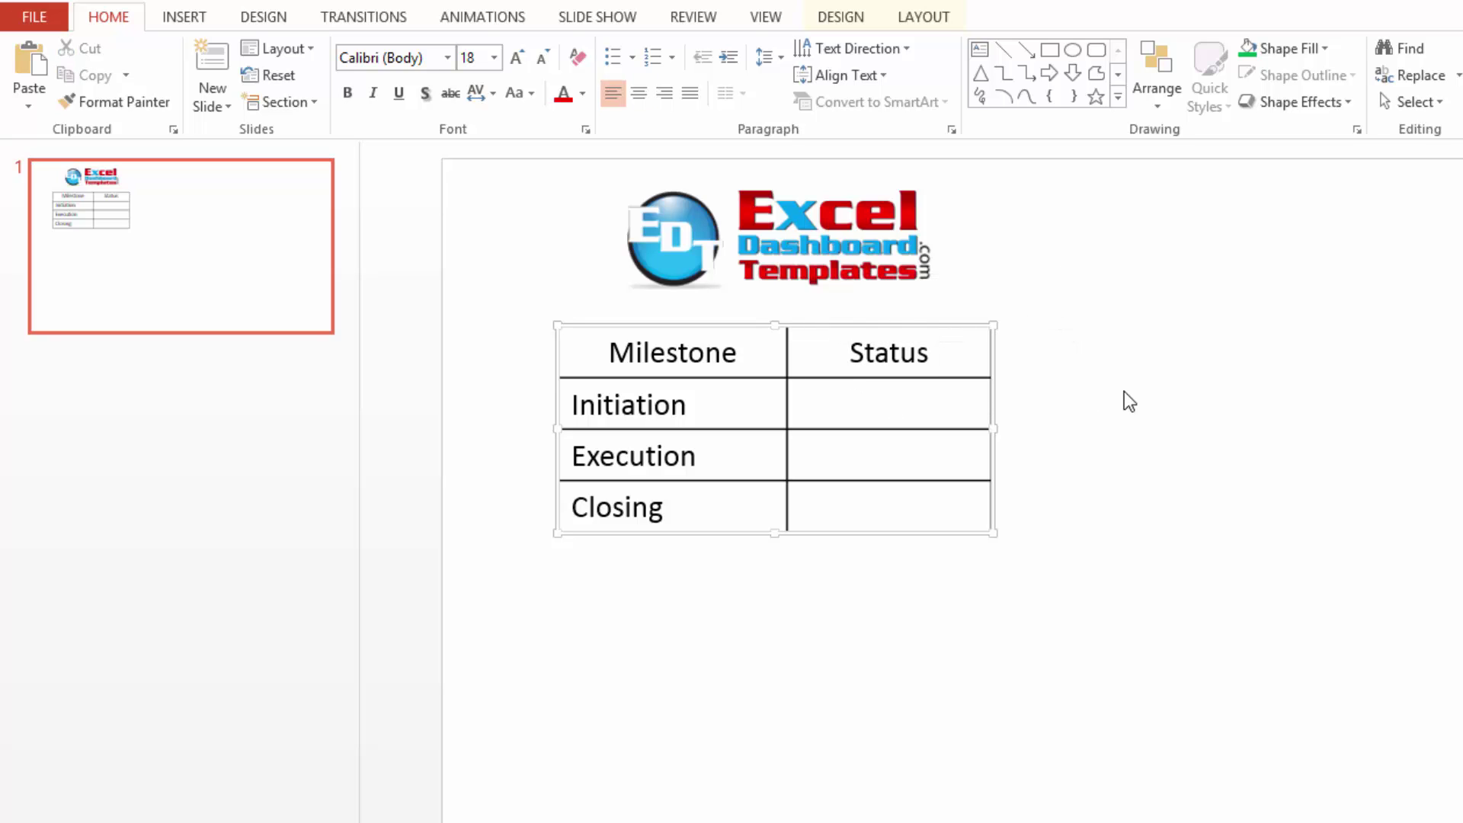
left_click(1099, 377)
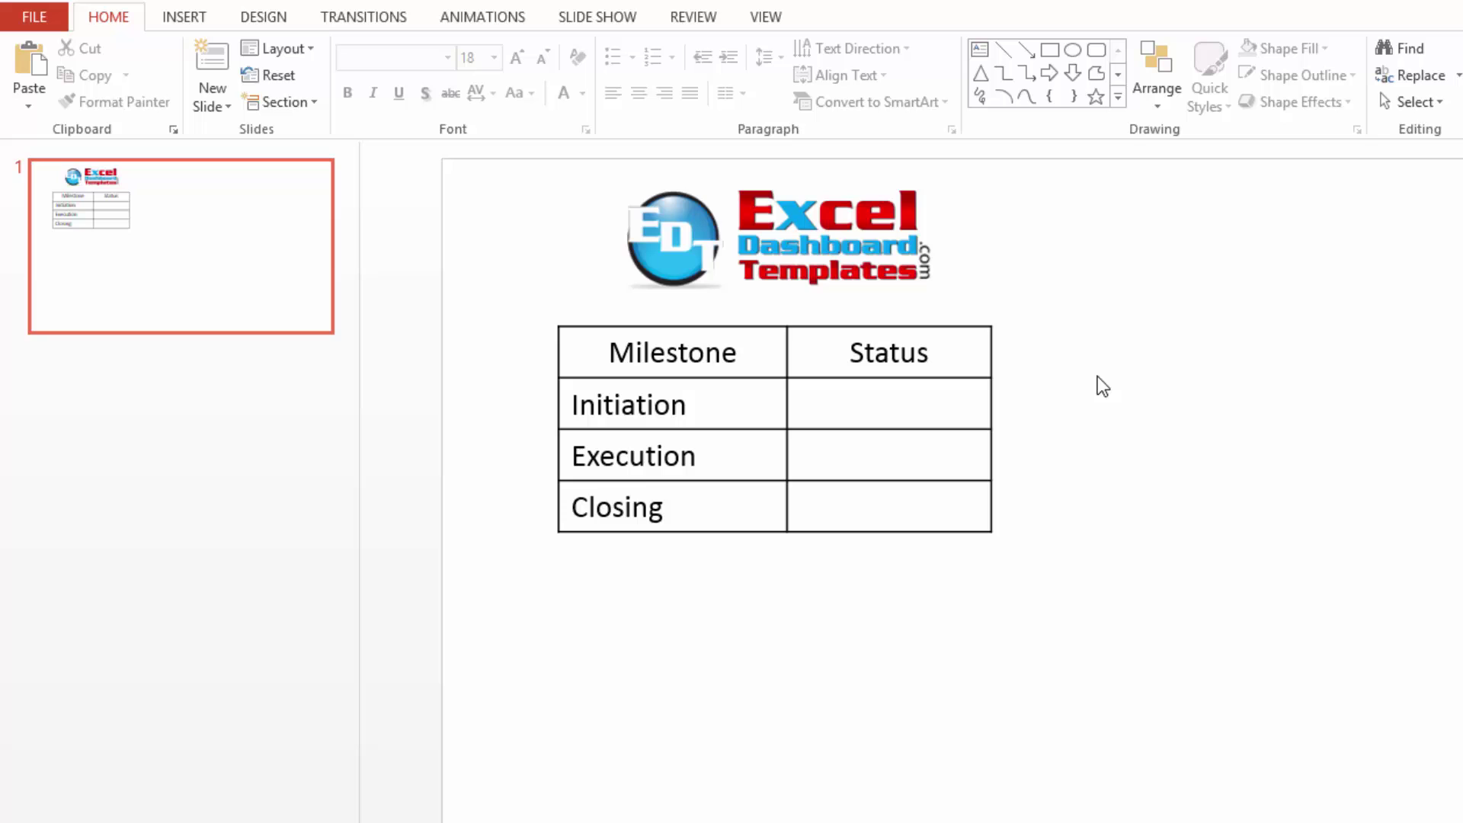
left_click_drag(777, 402, 865, 514)
left_click(1133, 500)
left_click(192, 27)
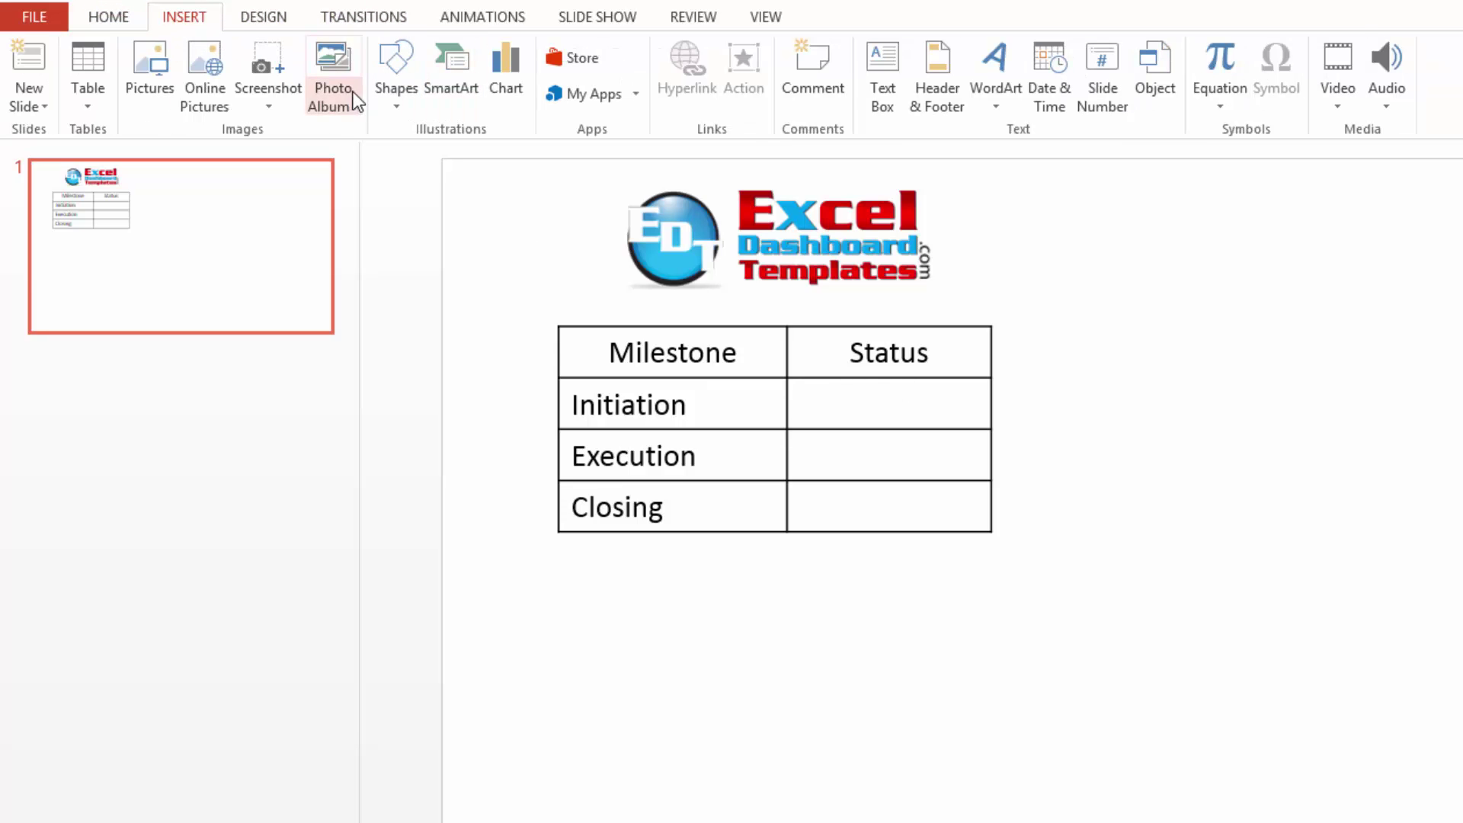
left_click(397, 105)
left_click(474, 161)
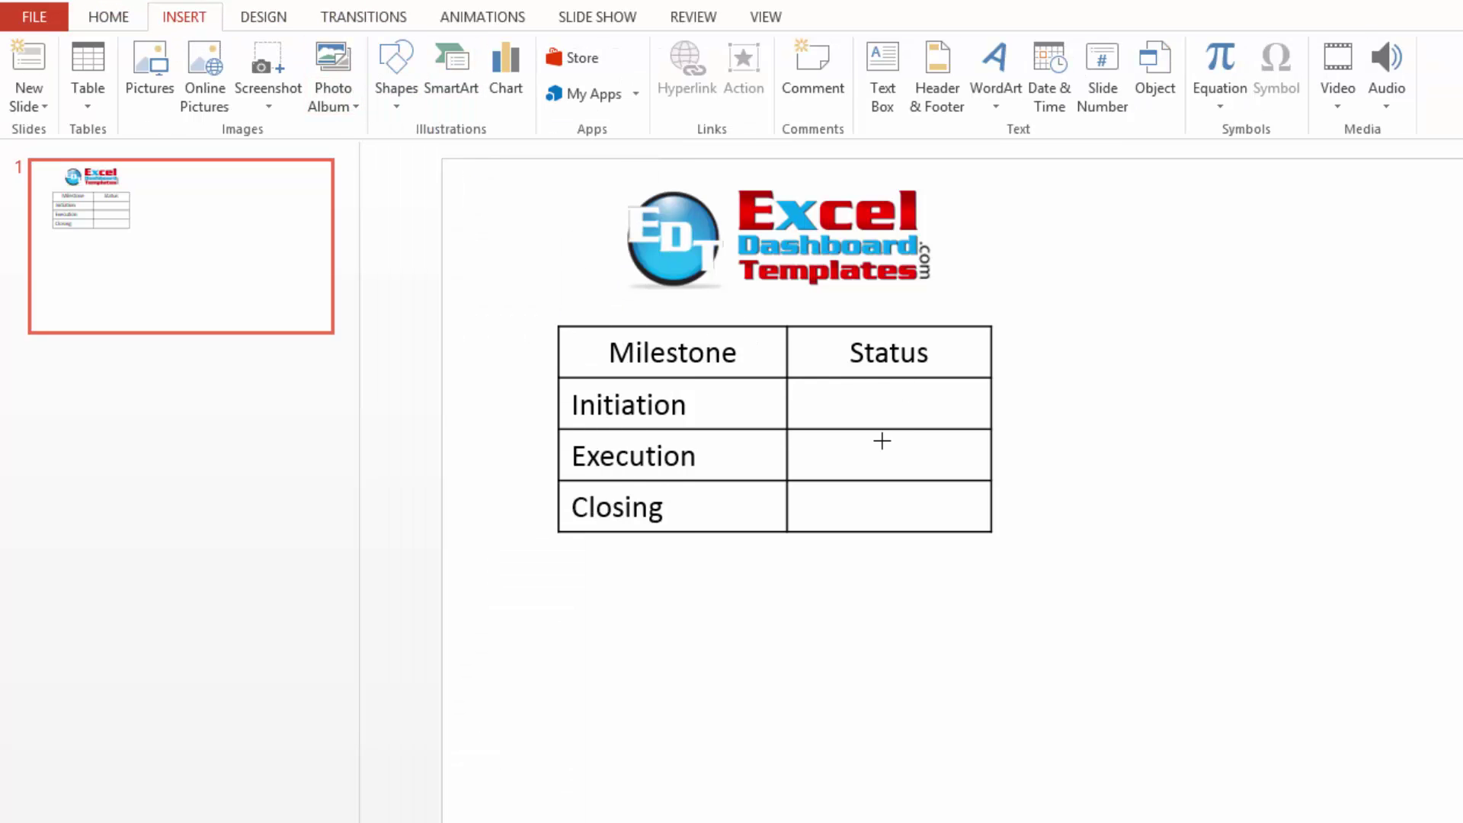
left_click_drag(876, 385, 915, 423)
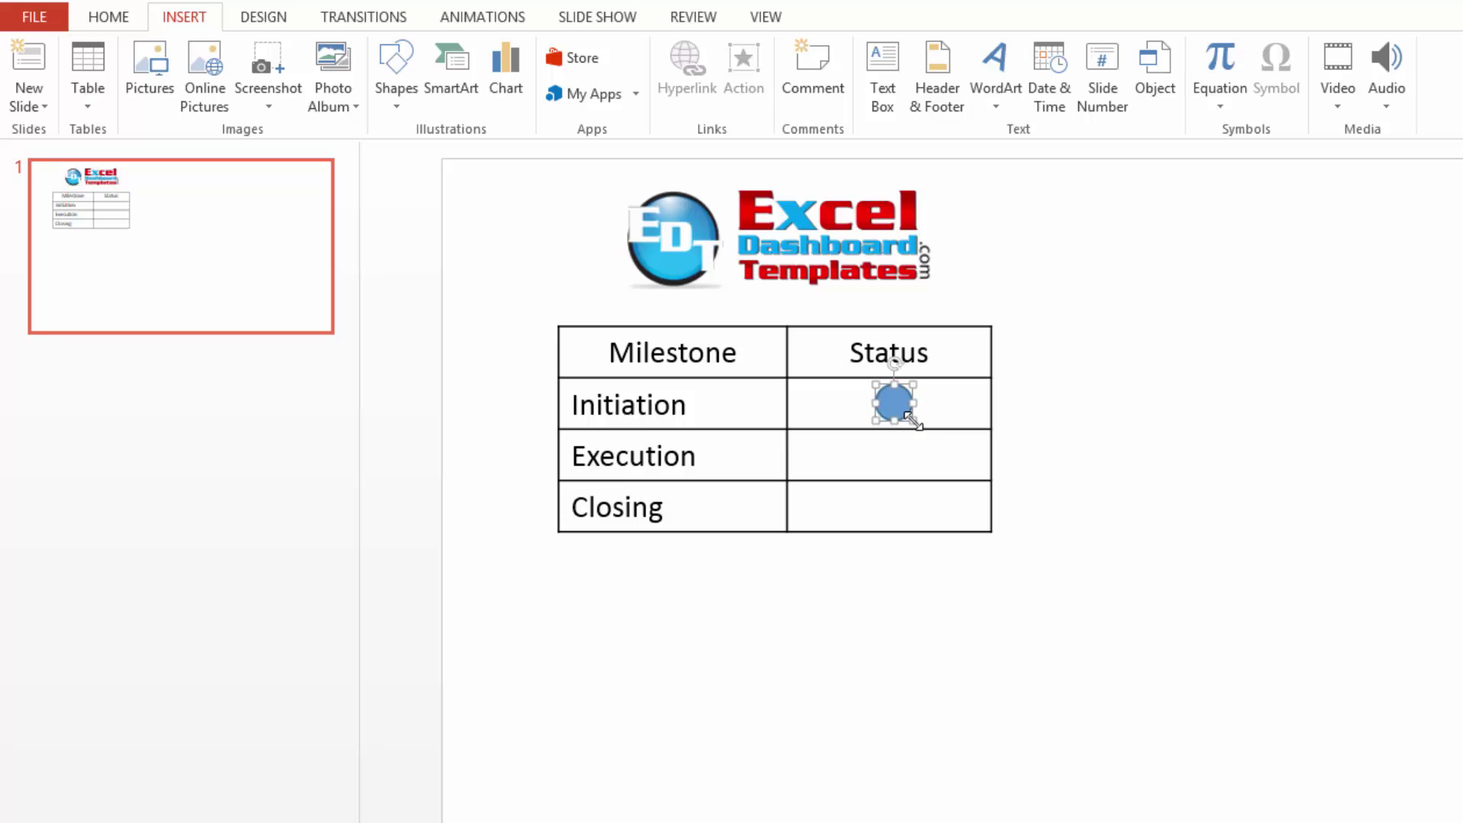
left_click(958, 440)
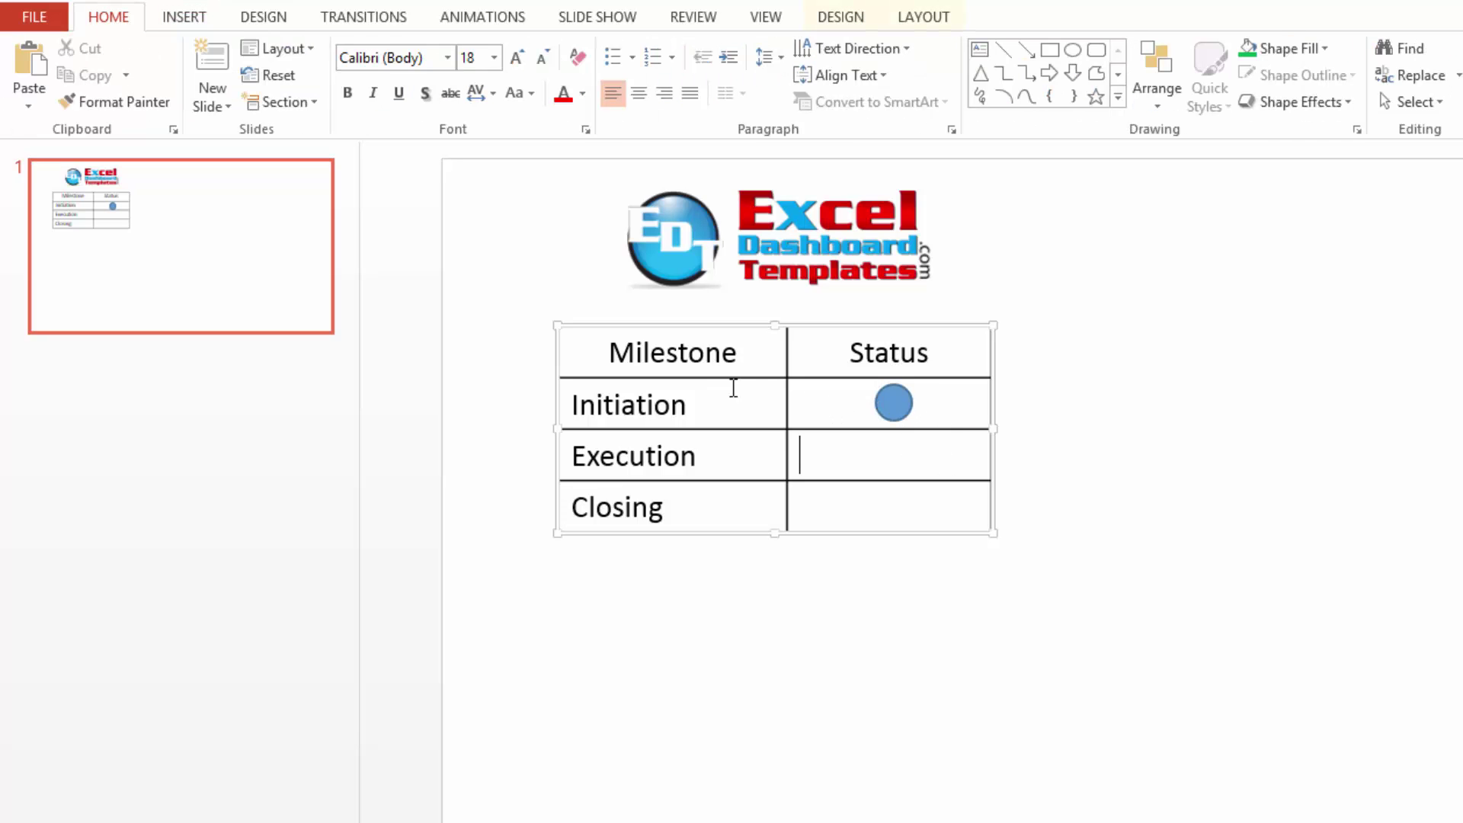
left_click(892, 403)
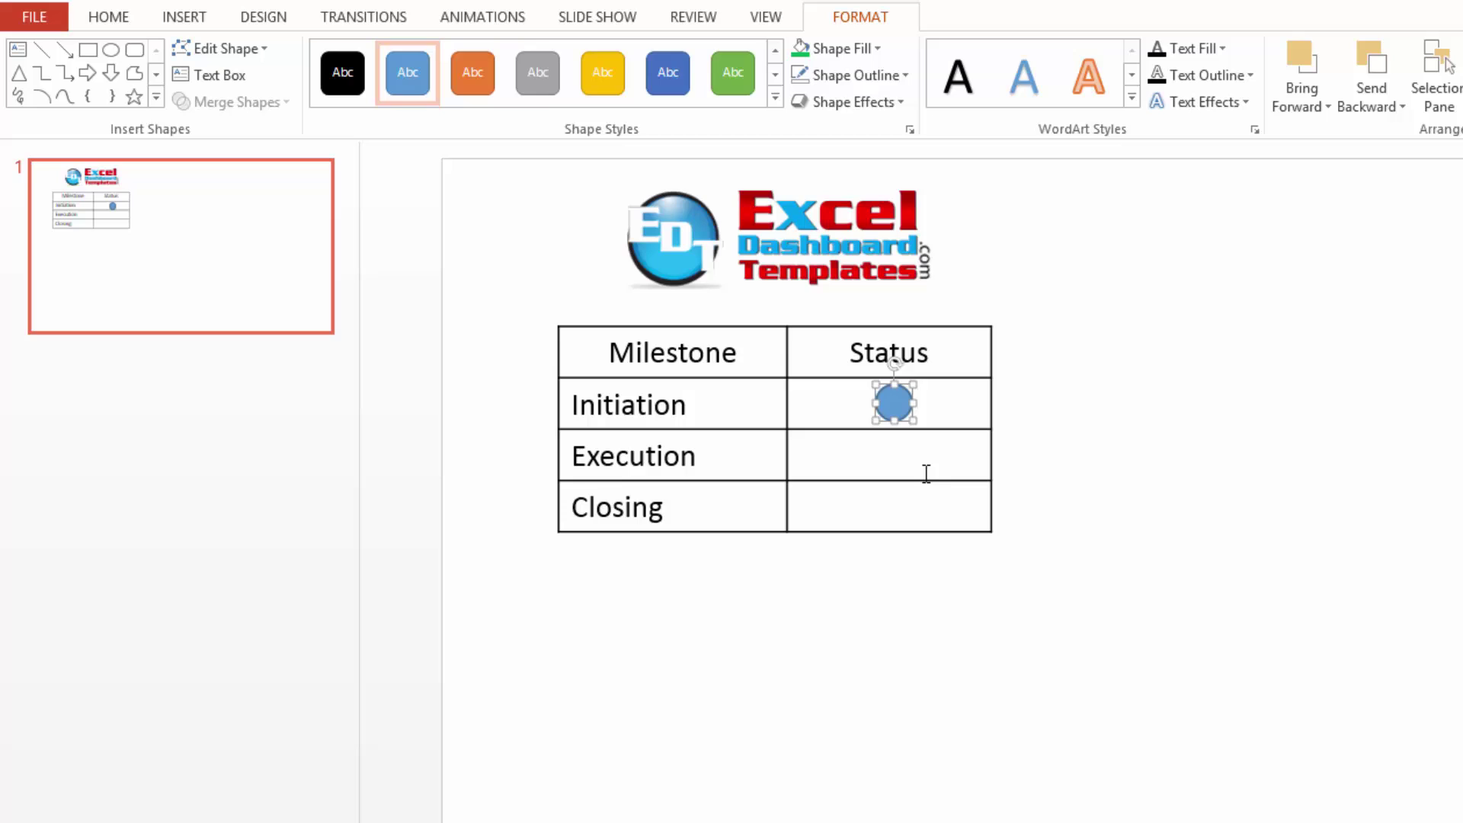
key("ctrl+v")
left_click_drag(894, 455, 861, 472)
left_click_drag(896, 400, 882, 399)
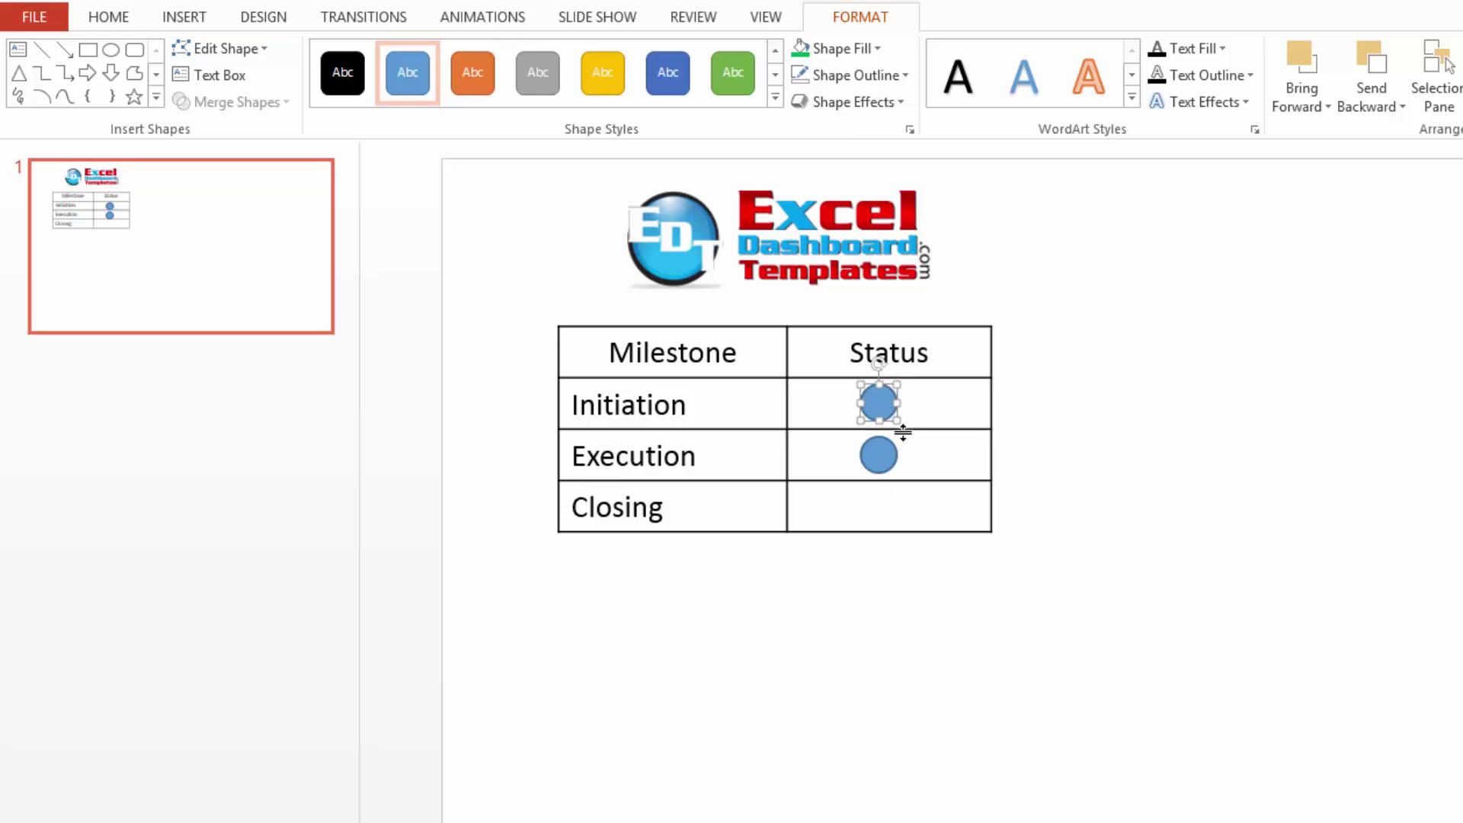
left_click(733, 405)
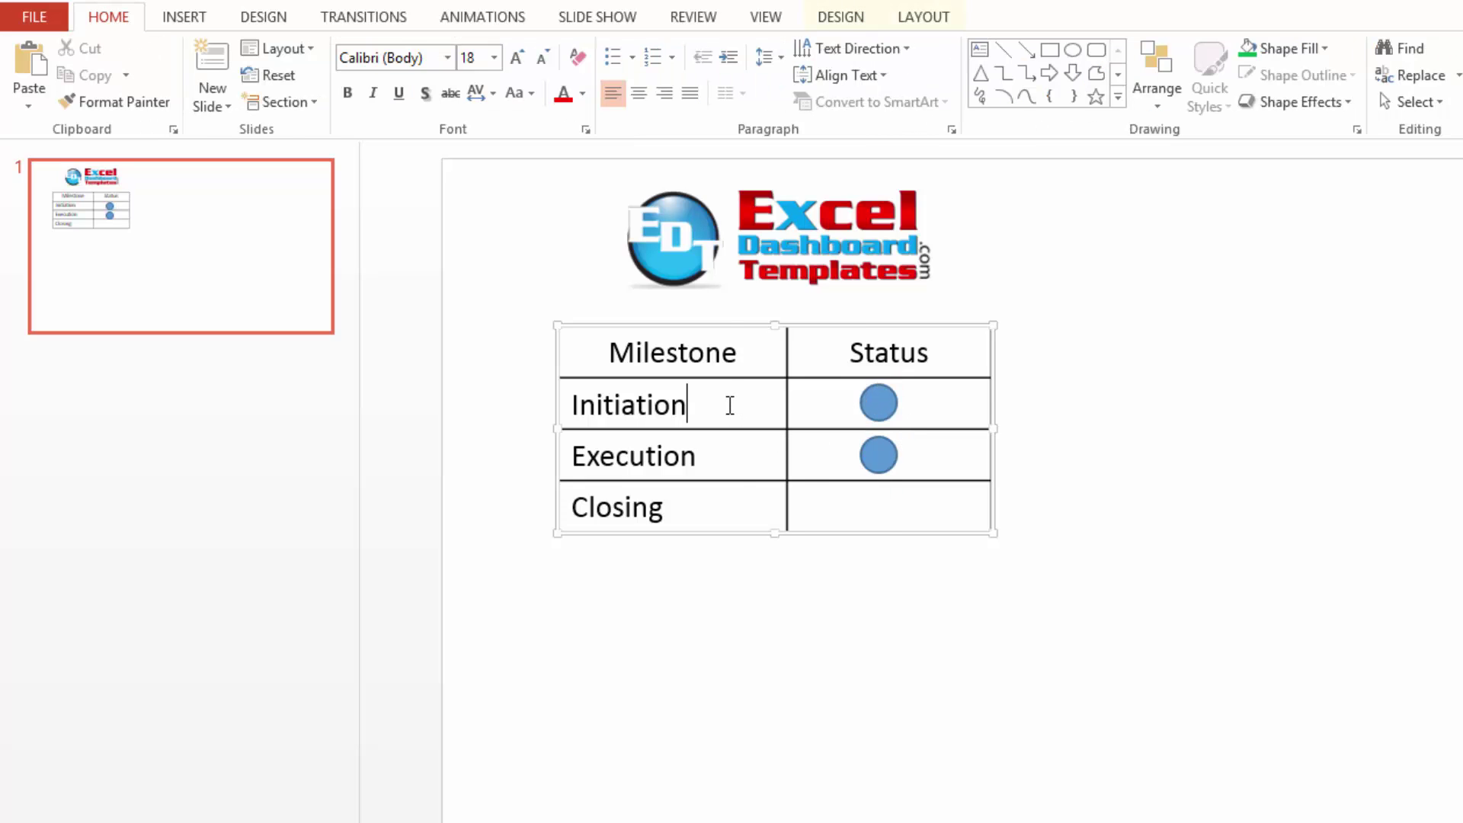
right_click(730, 405)
left_click(1001, 341)
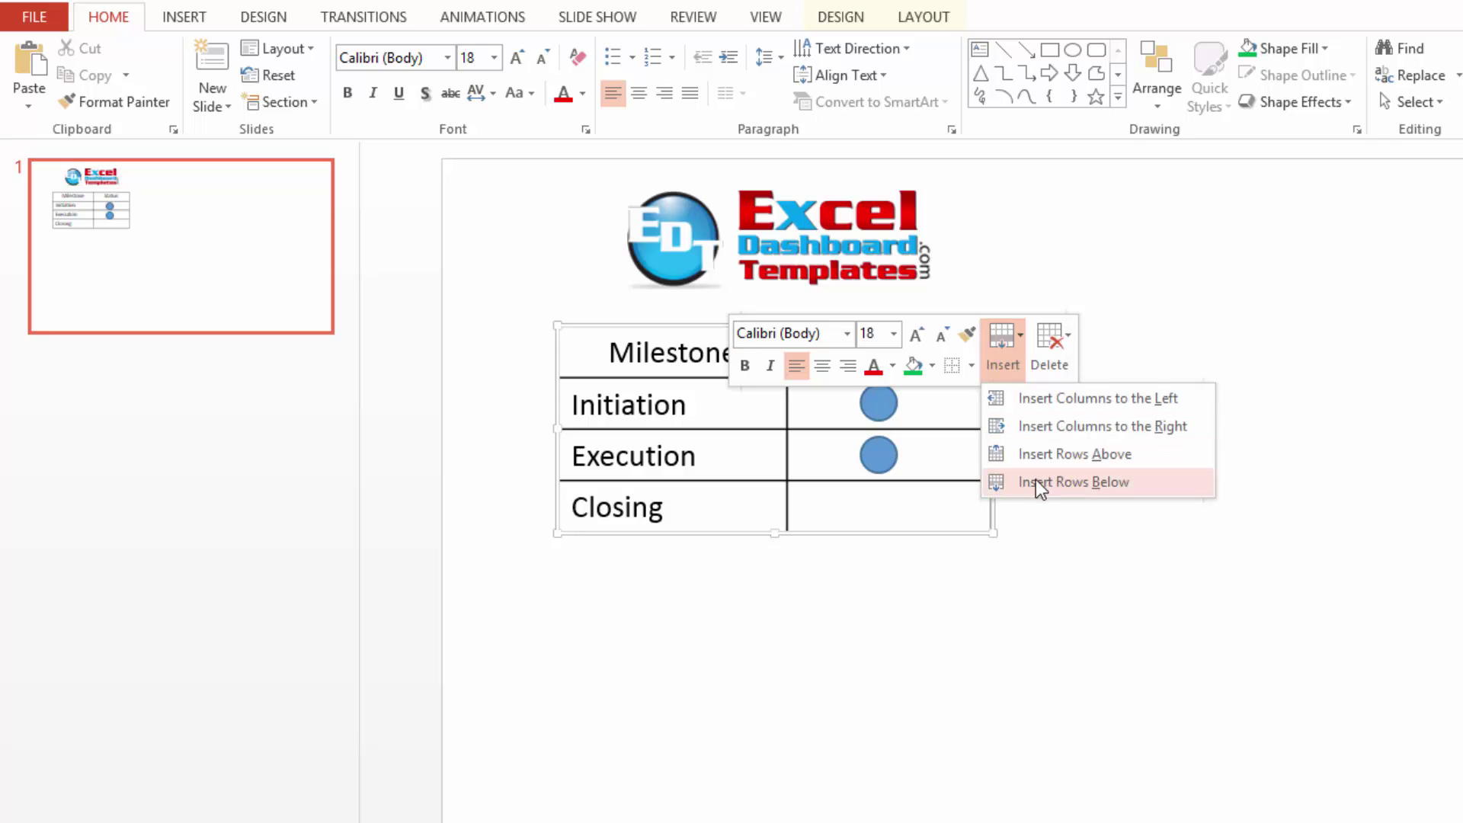
left_click(1039, 480)
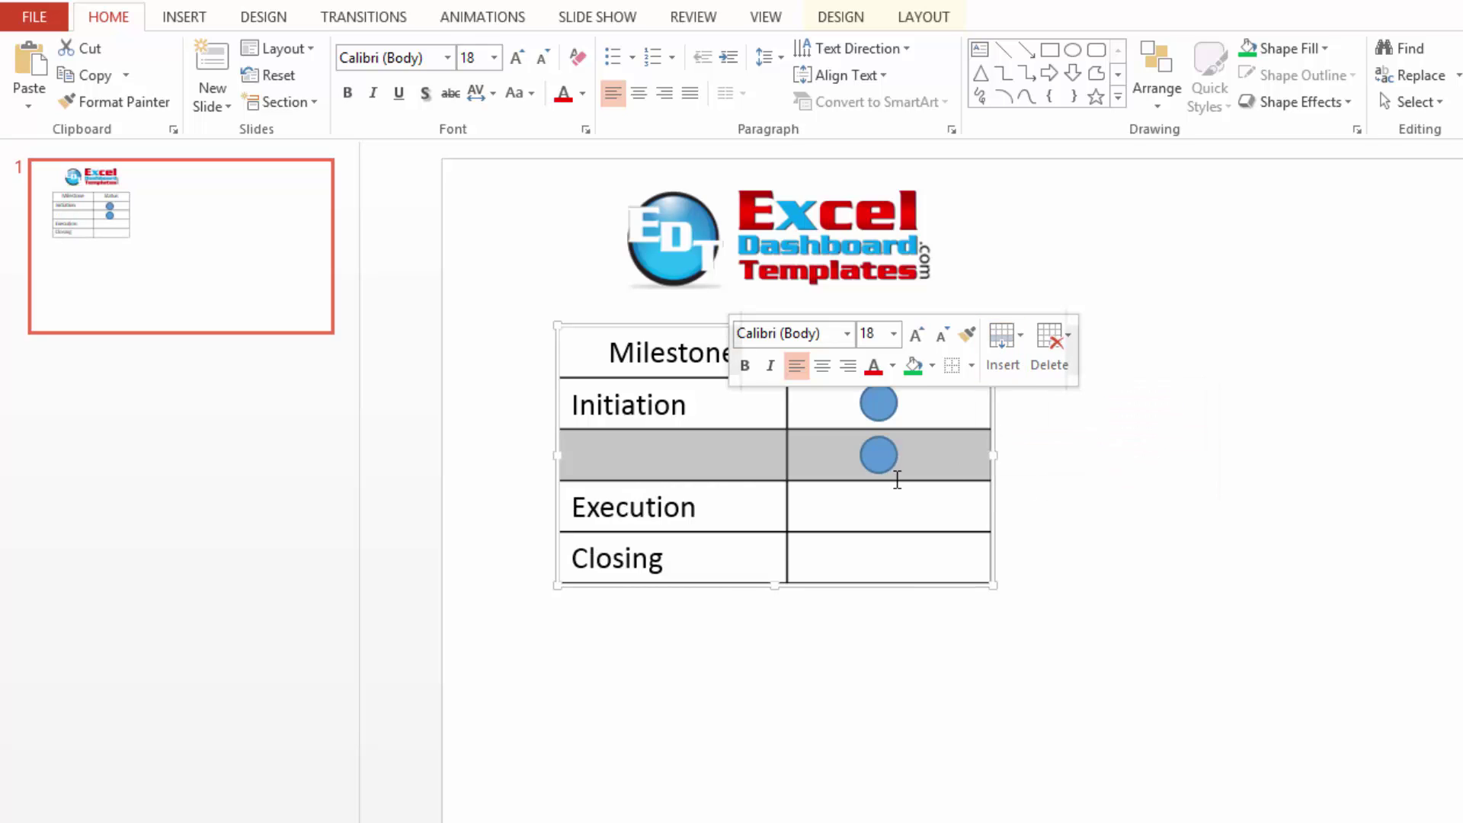
left_click(886, 457)
left_click(739, 459)
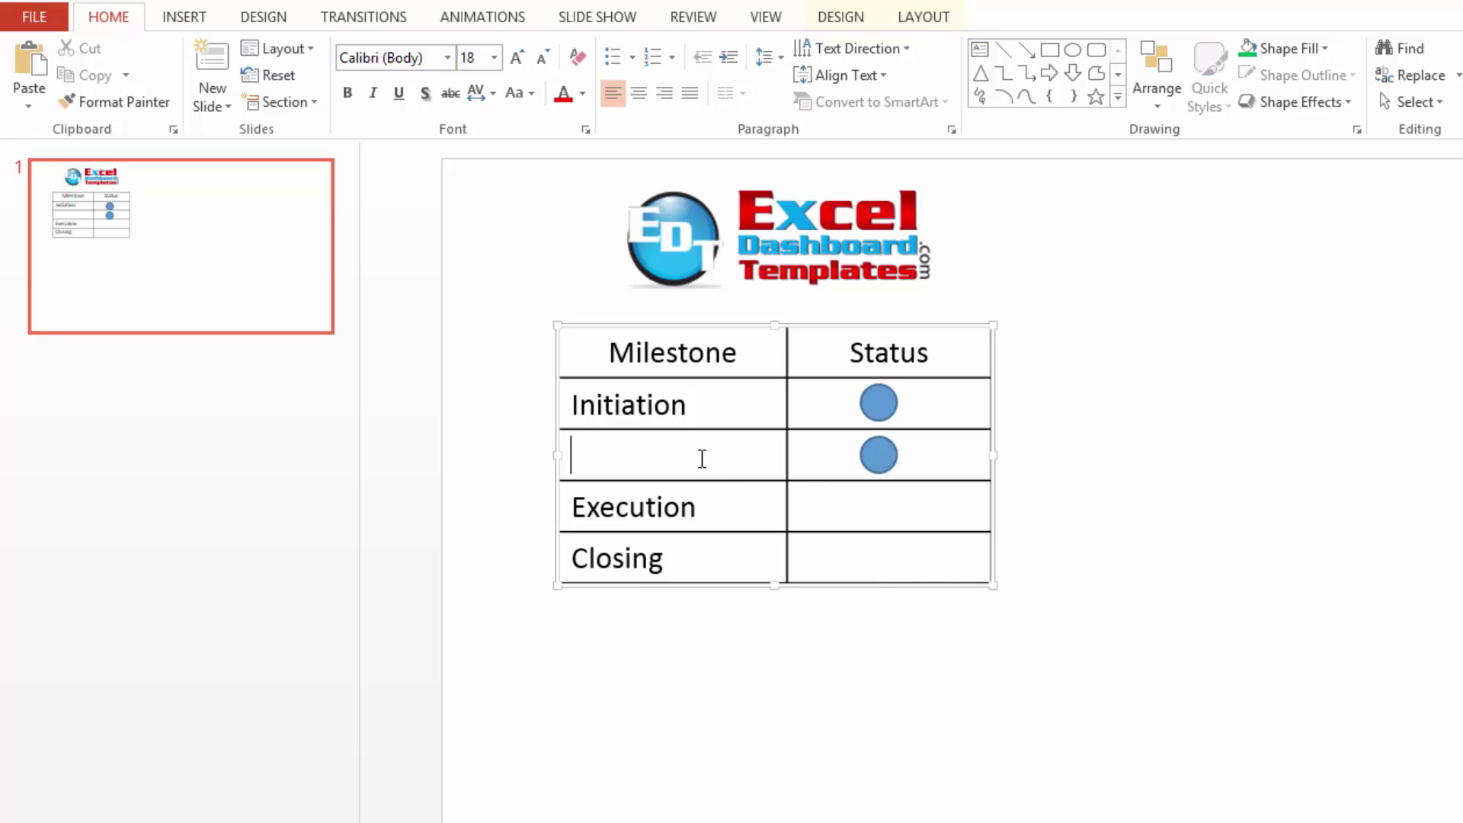
key("ctrl+z")
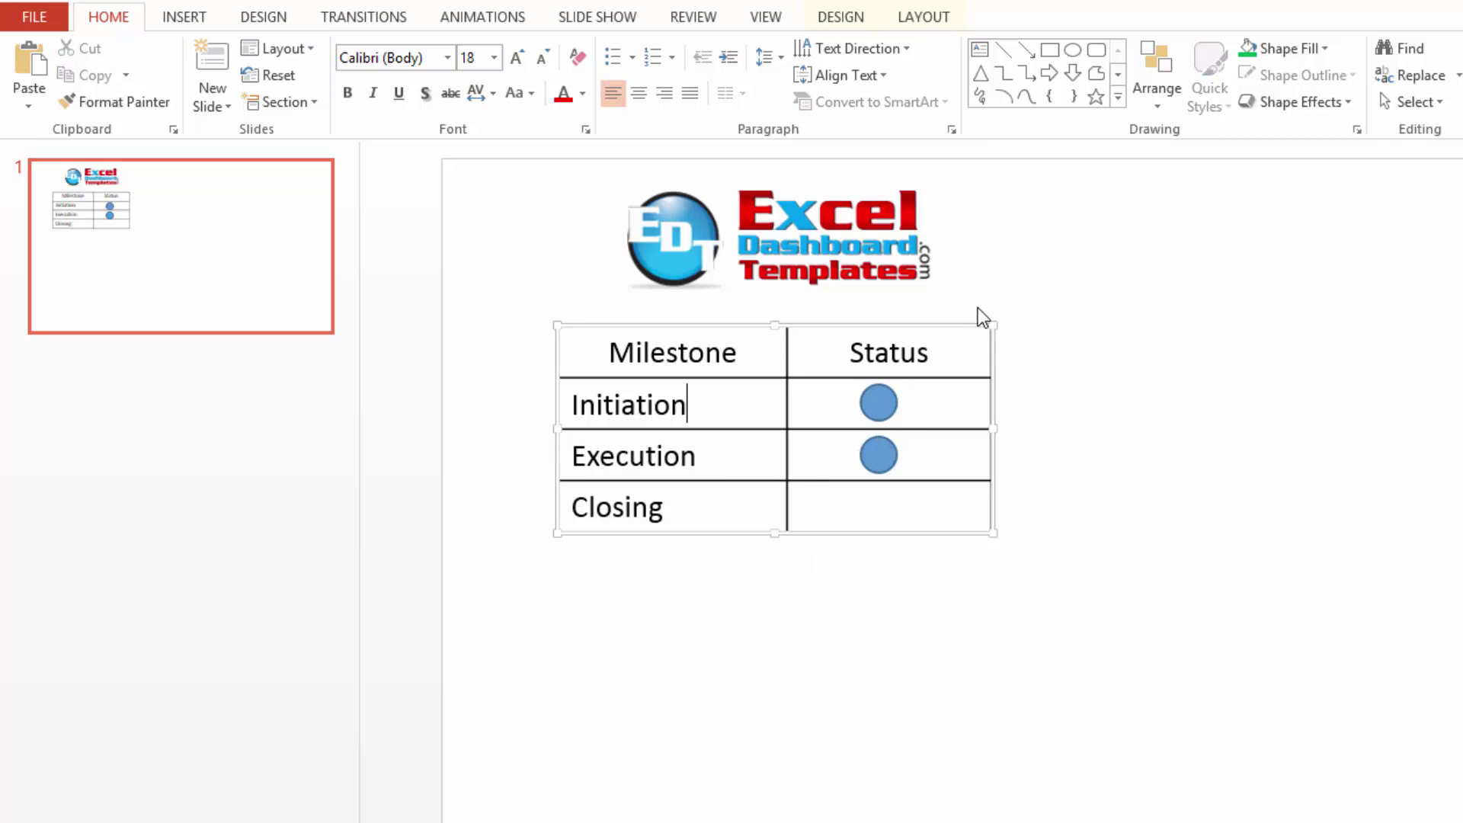
left_click(963, 333)
left_click_drag(1059, 319, 1309, 340)
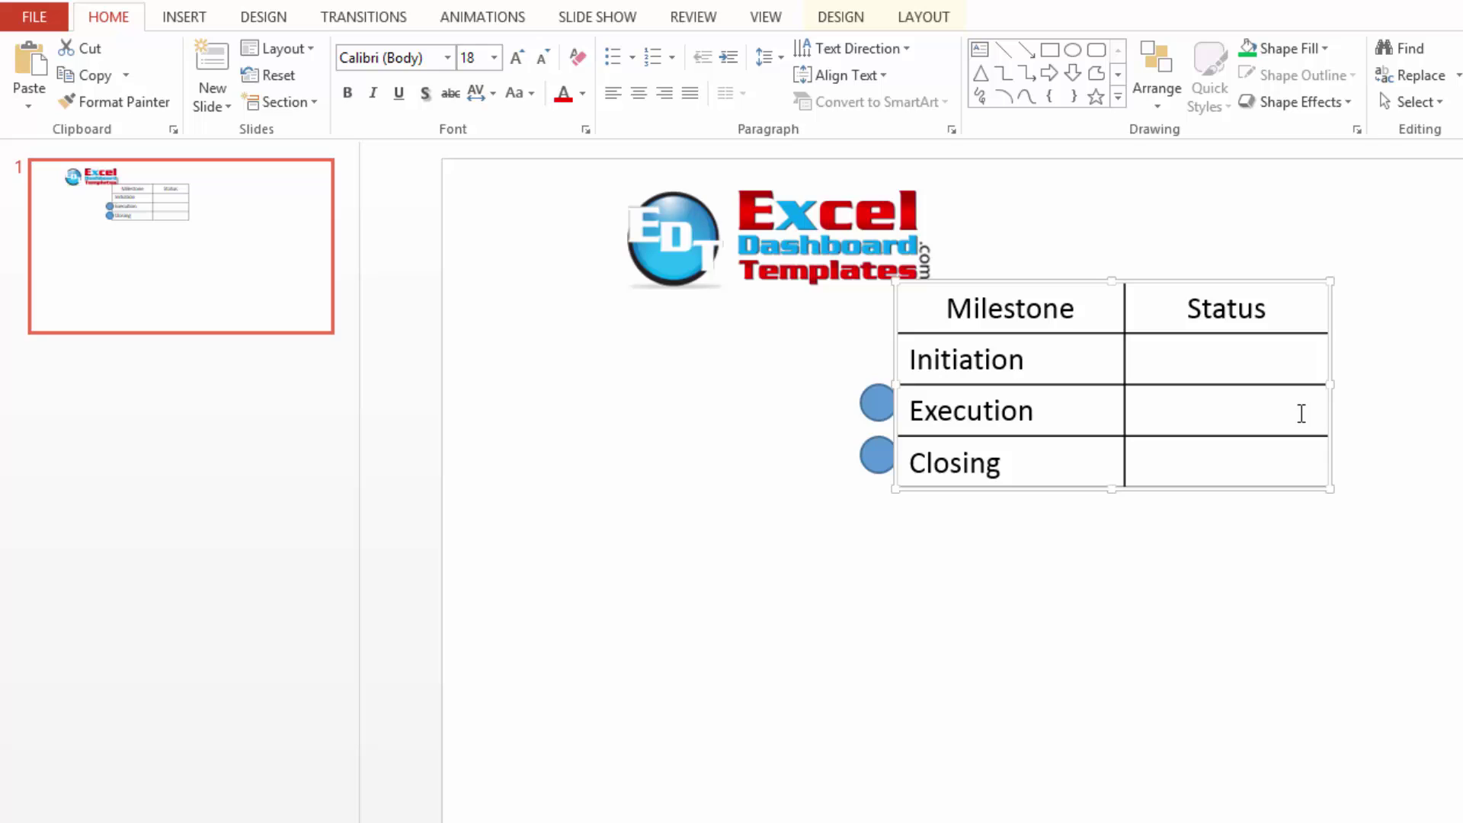
key("ctrl+z")
key("ctrl+z")
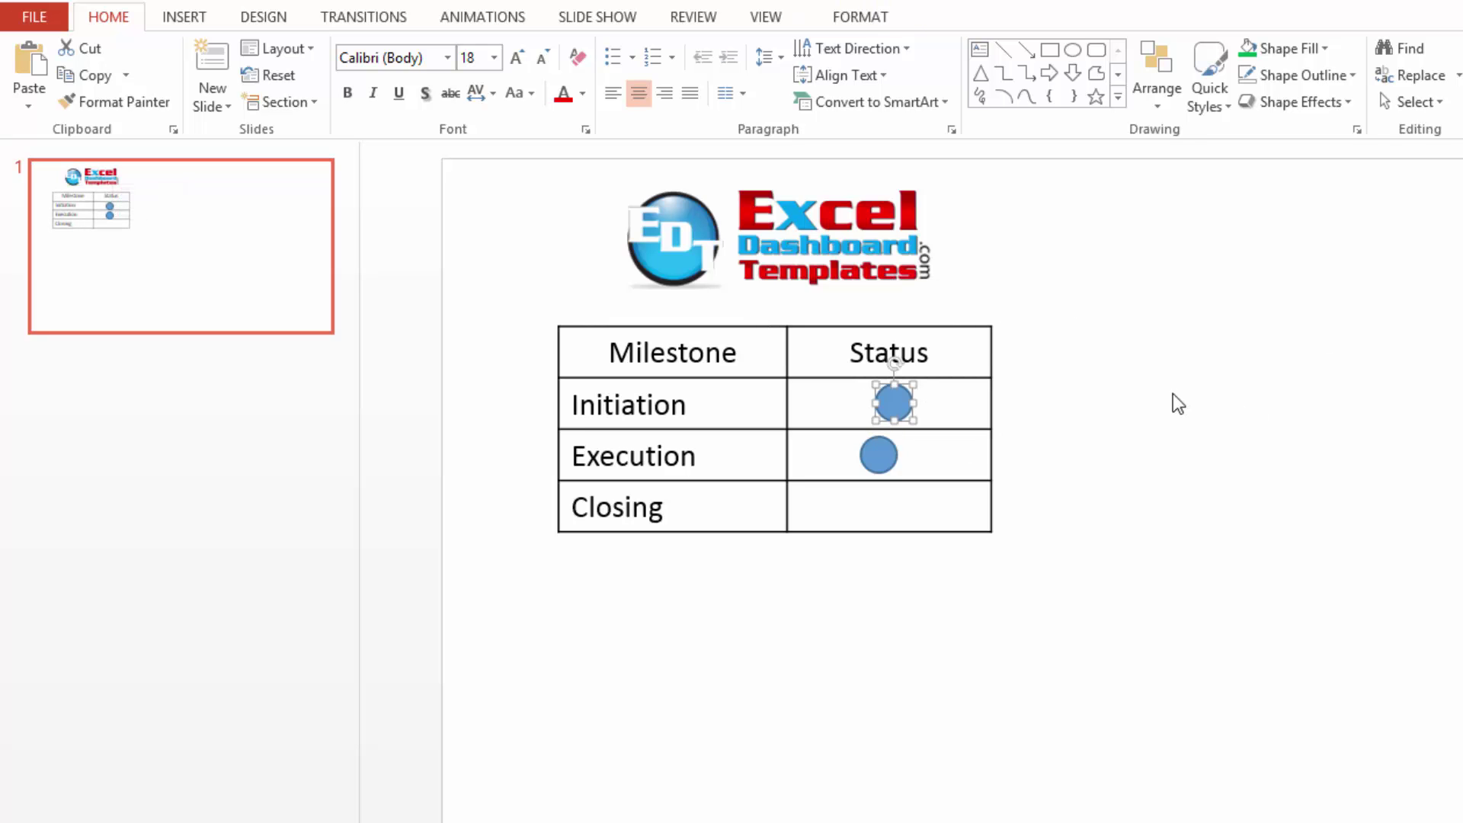
key("ctrl+z")
key("ctrl+z")
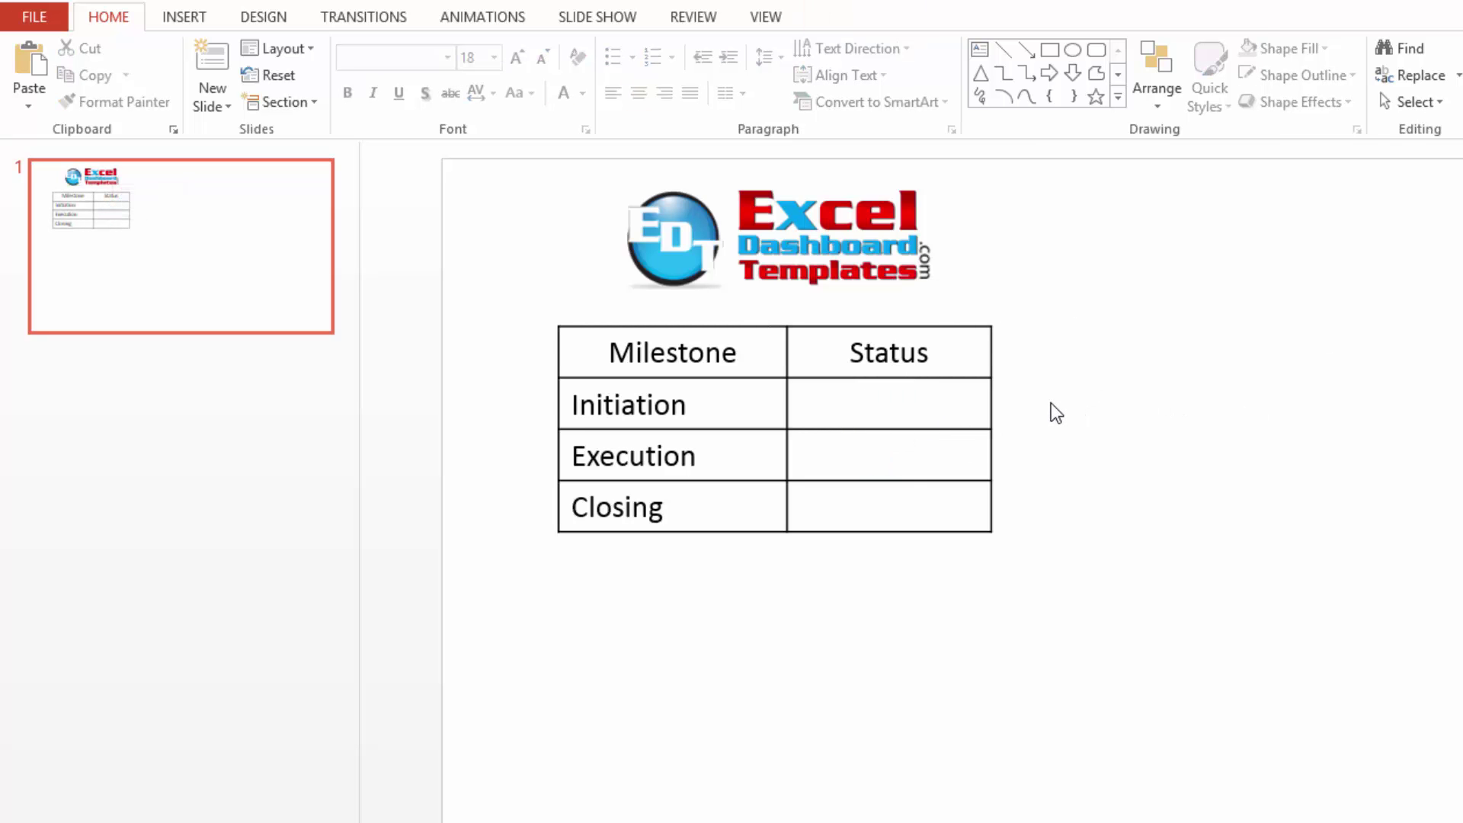
Draw an oval in the Initiation Status cell, undo it, and redraw a small circle there
left_click(186, 16)
left_click(396, 76)
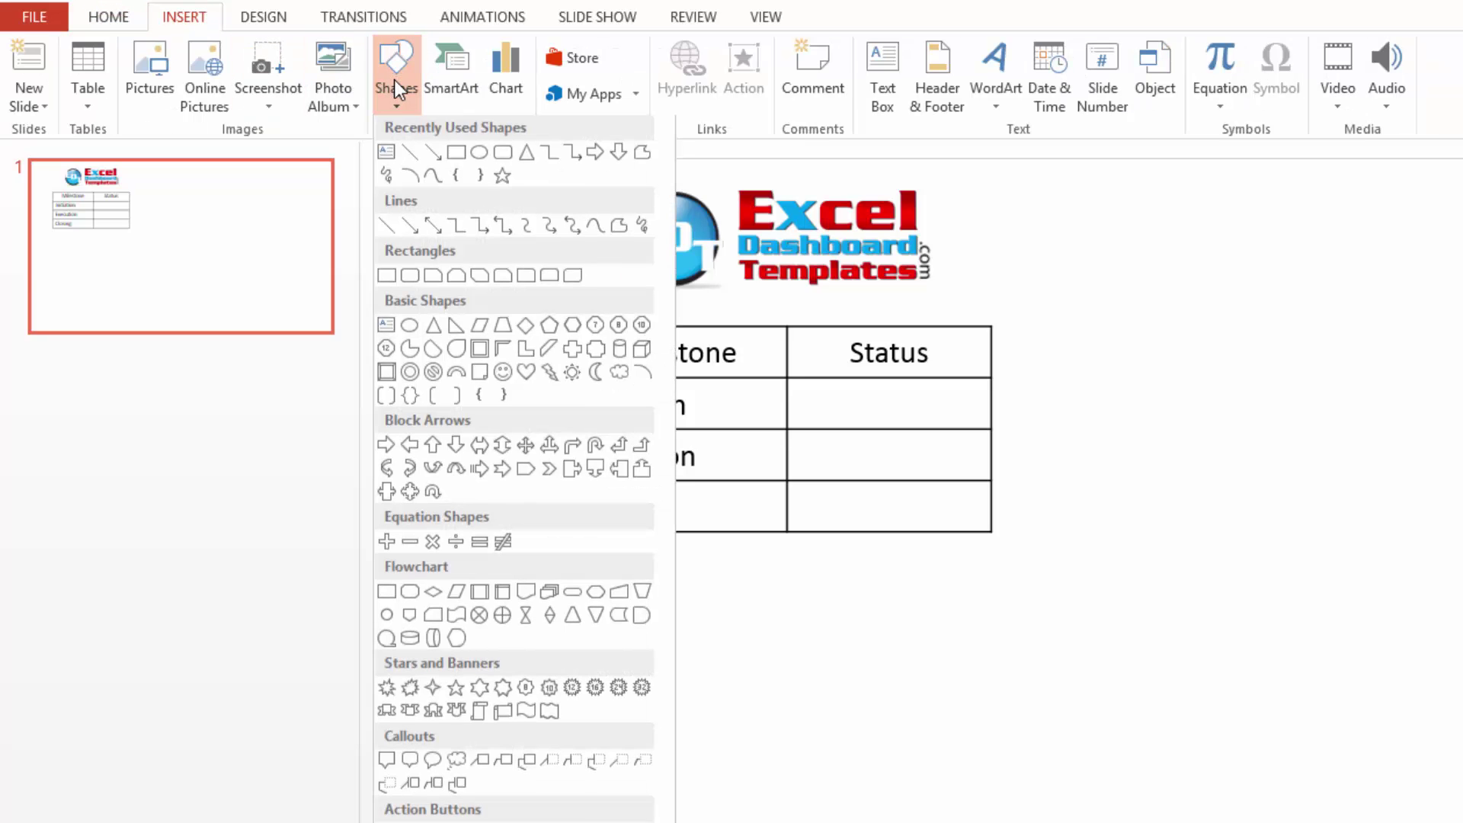
left_click(478, 157)
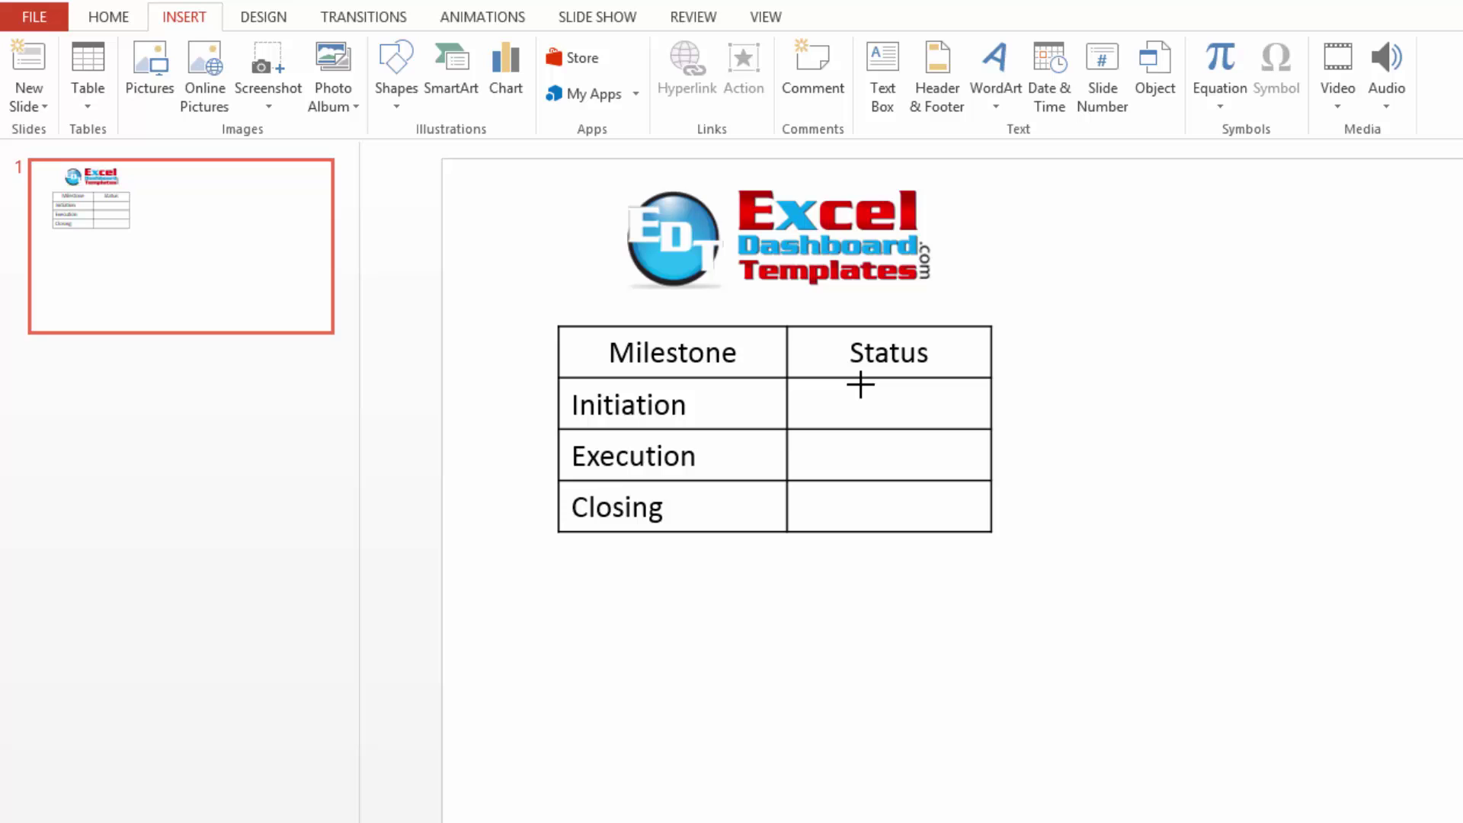
left_click_drag(860, 384, 933, 431)
key("ctrl+z")
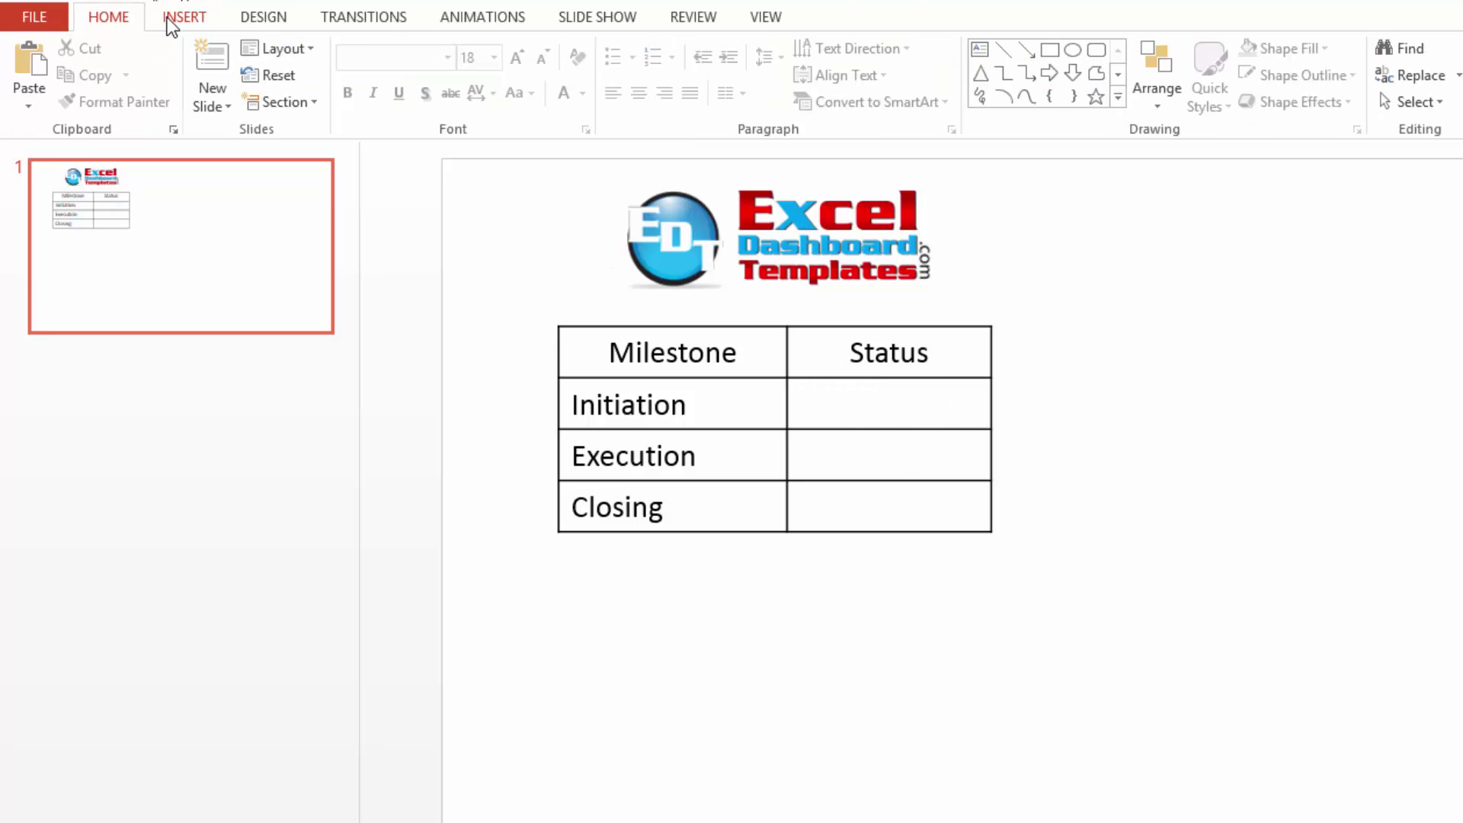
left_click(183, 17)
left_click(397, 80)
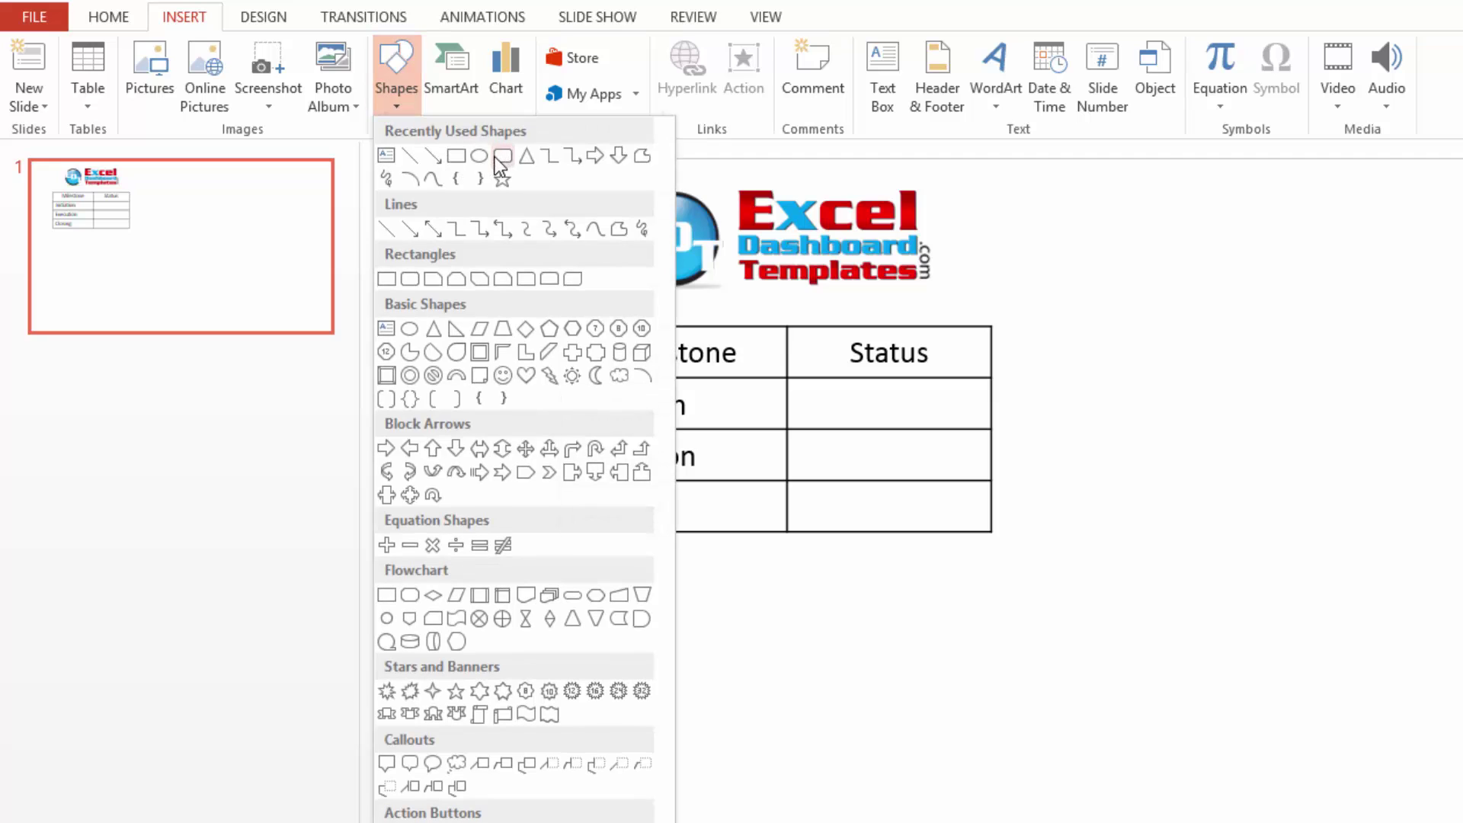
left_click(480, 156)
mouse_move(492, 189)
left_mouse_down()
mouse_move(509, 238)
mouse_move(592, 310)
mouse_move(523, 229)
mouse_move(880, 402)
left_mouse_up()
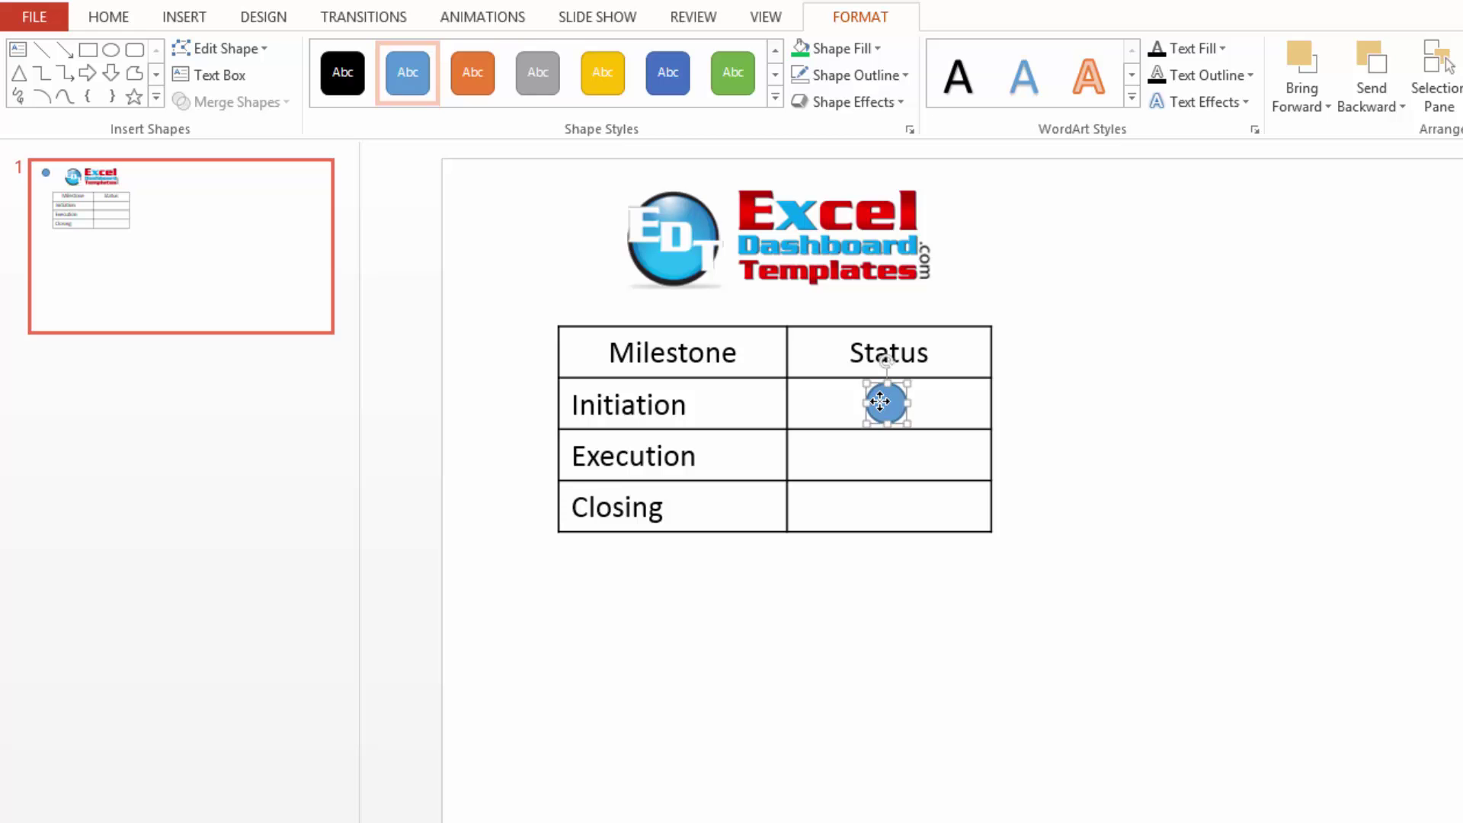
left_click(1095, 447)
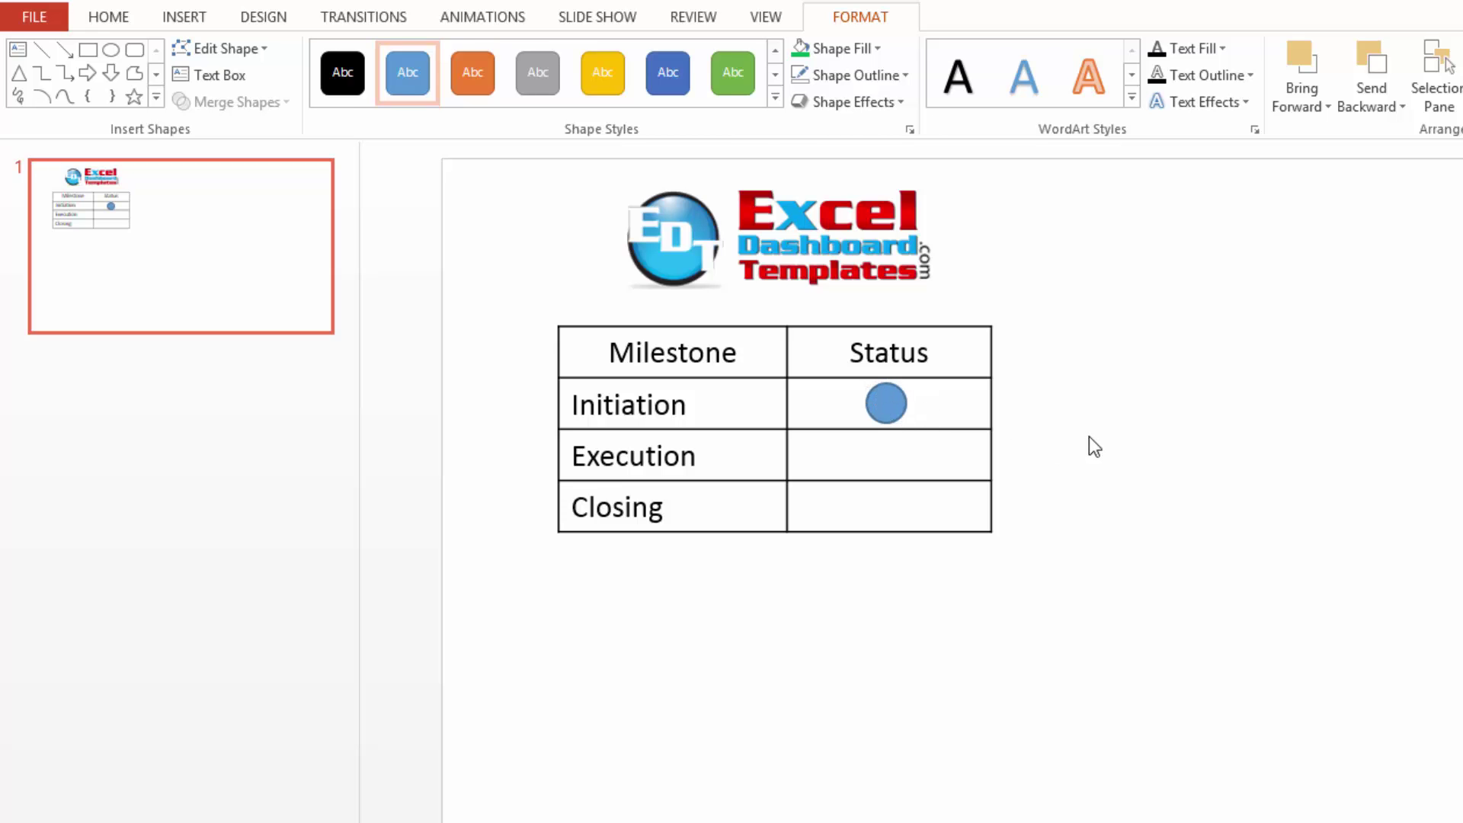
Fill the circle green and move it above the table, left of the logo
left_click(906, 409)
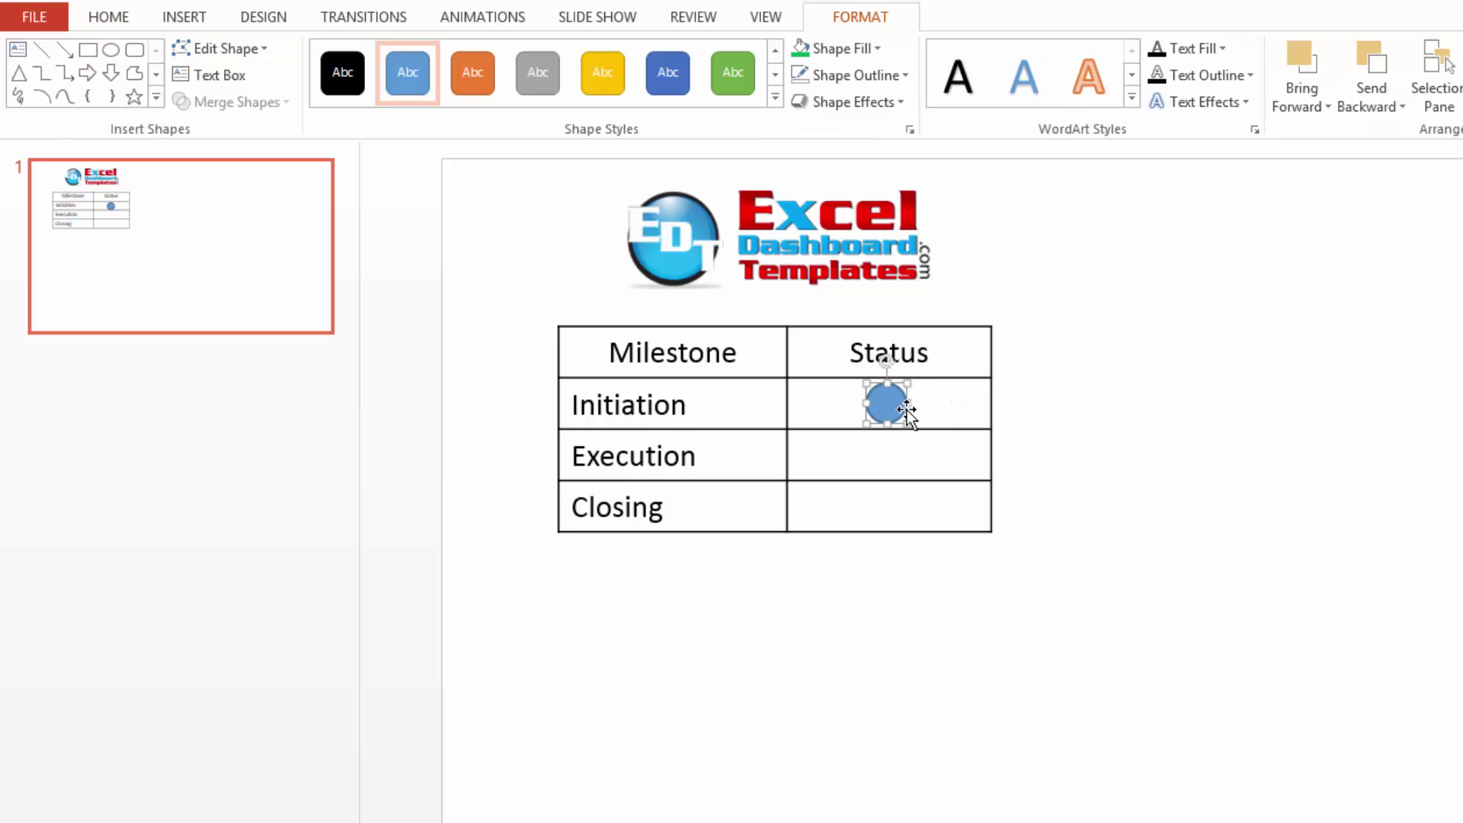
left_click(807, 56)
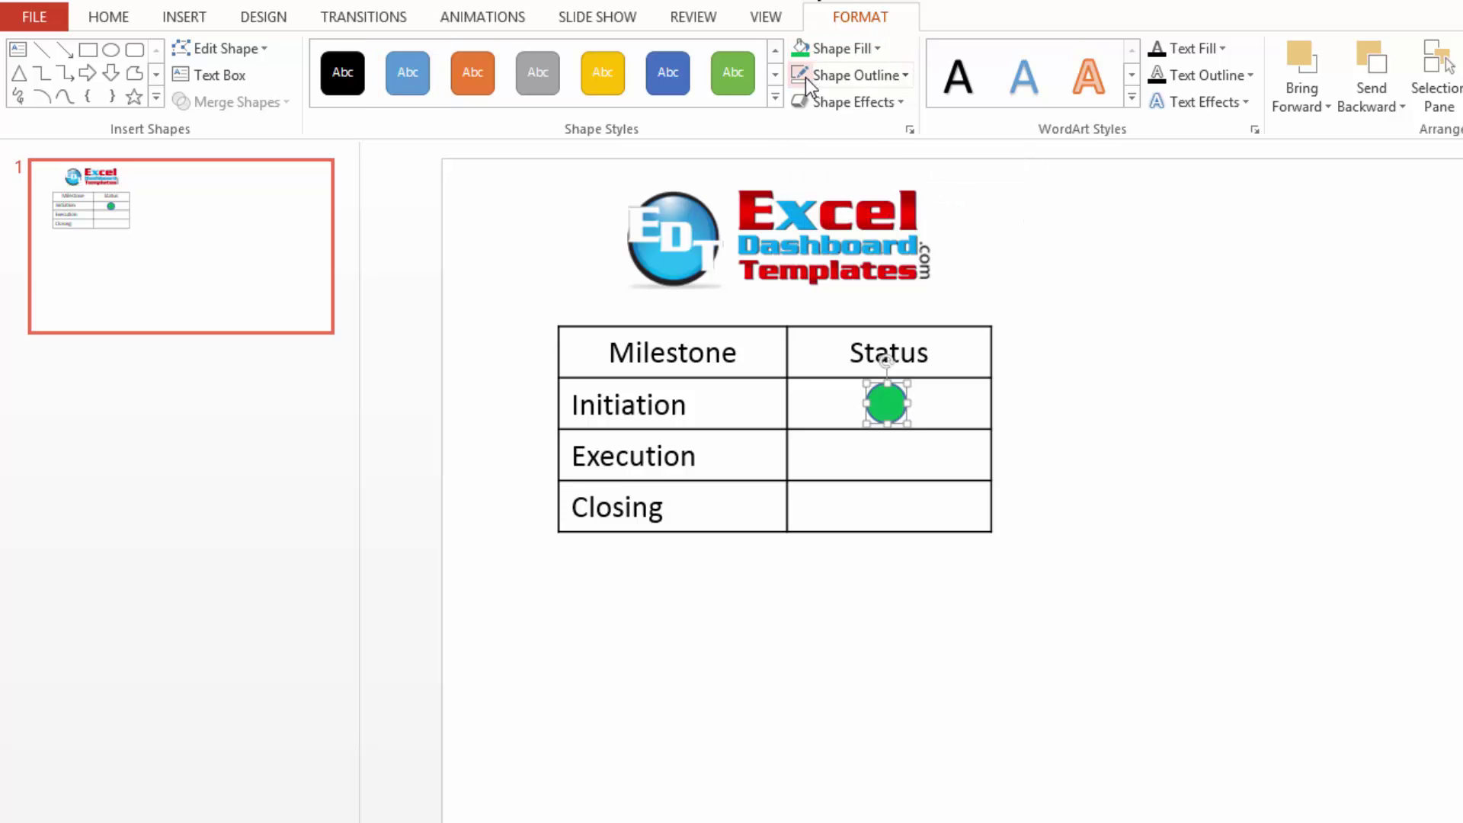
left_click(1050, 438)
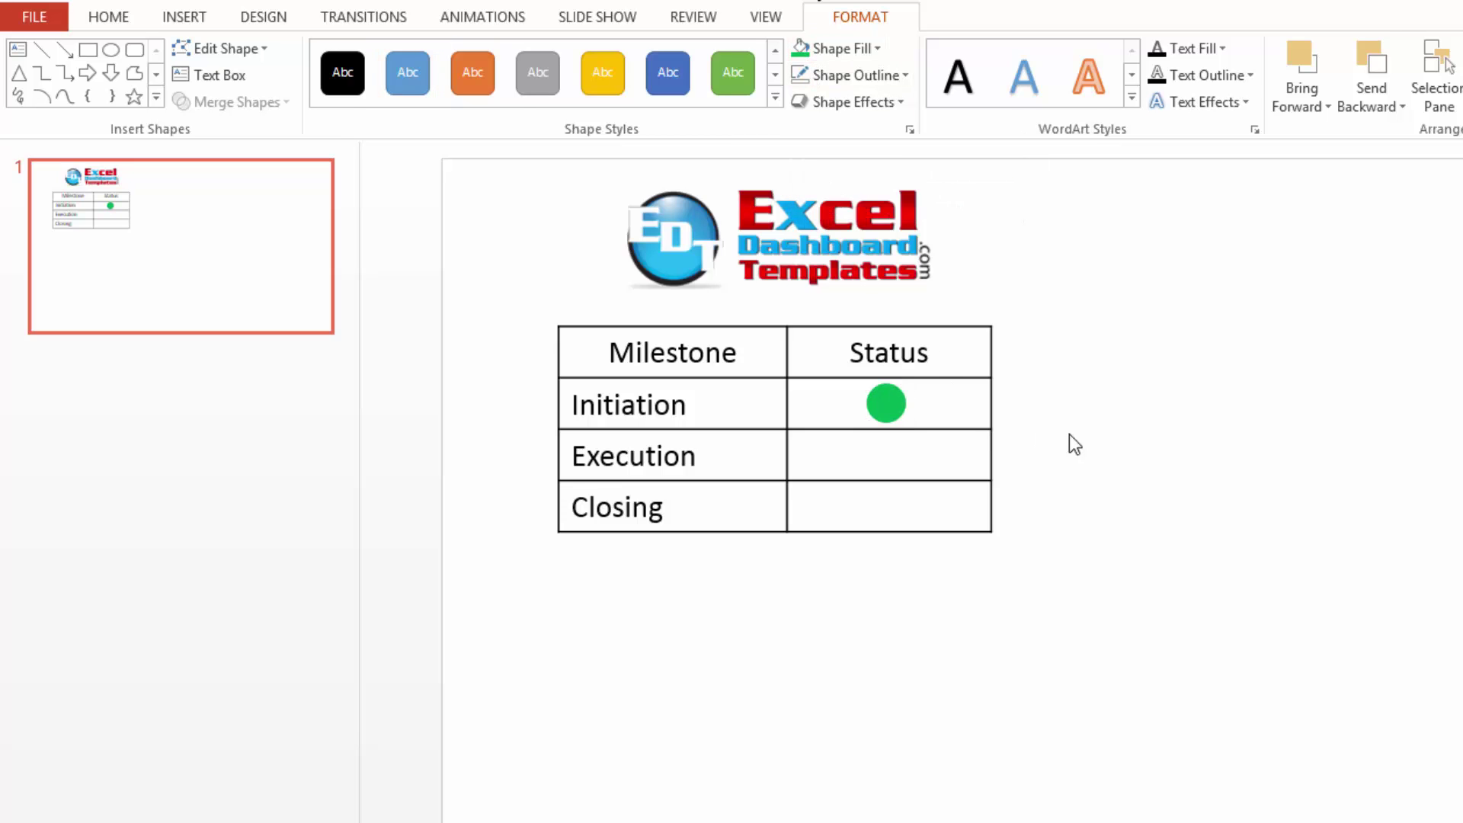
left_click(887, 403)
left_click_drag(886, 402, 521, 298)
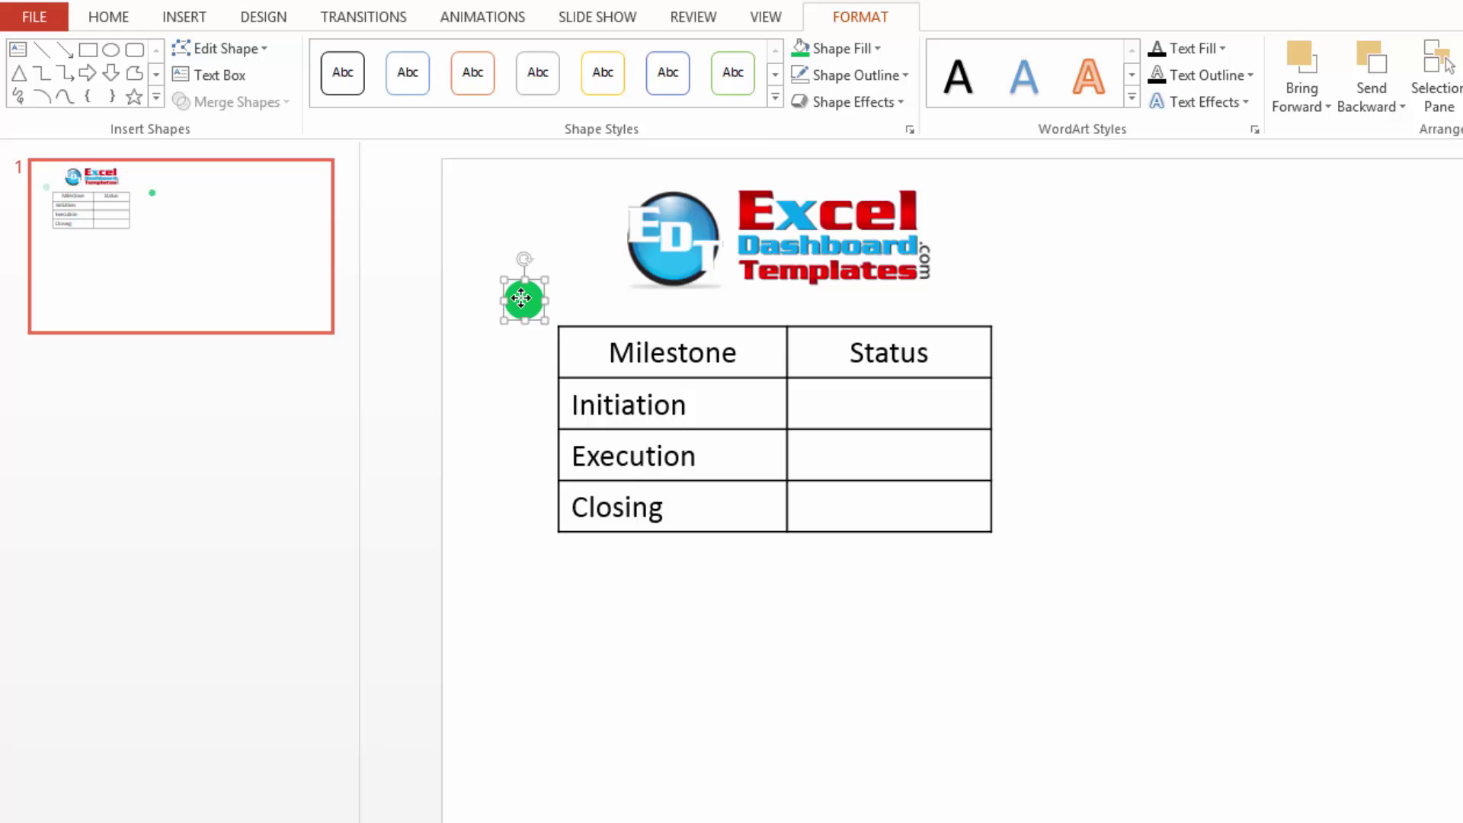
left_click(529, 402)
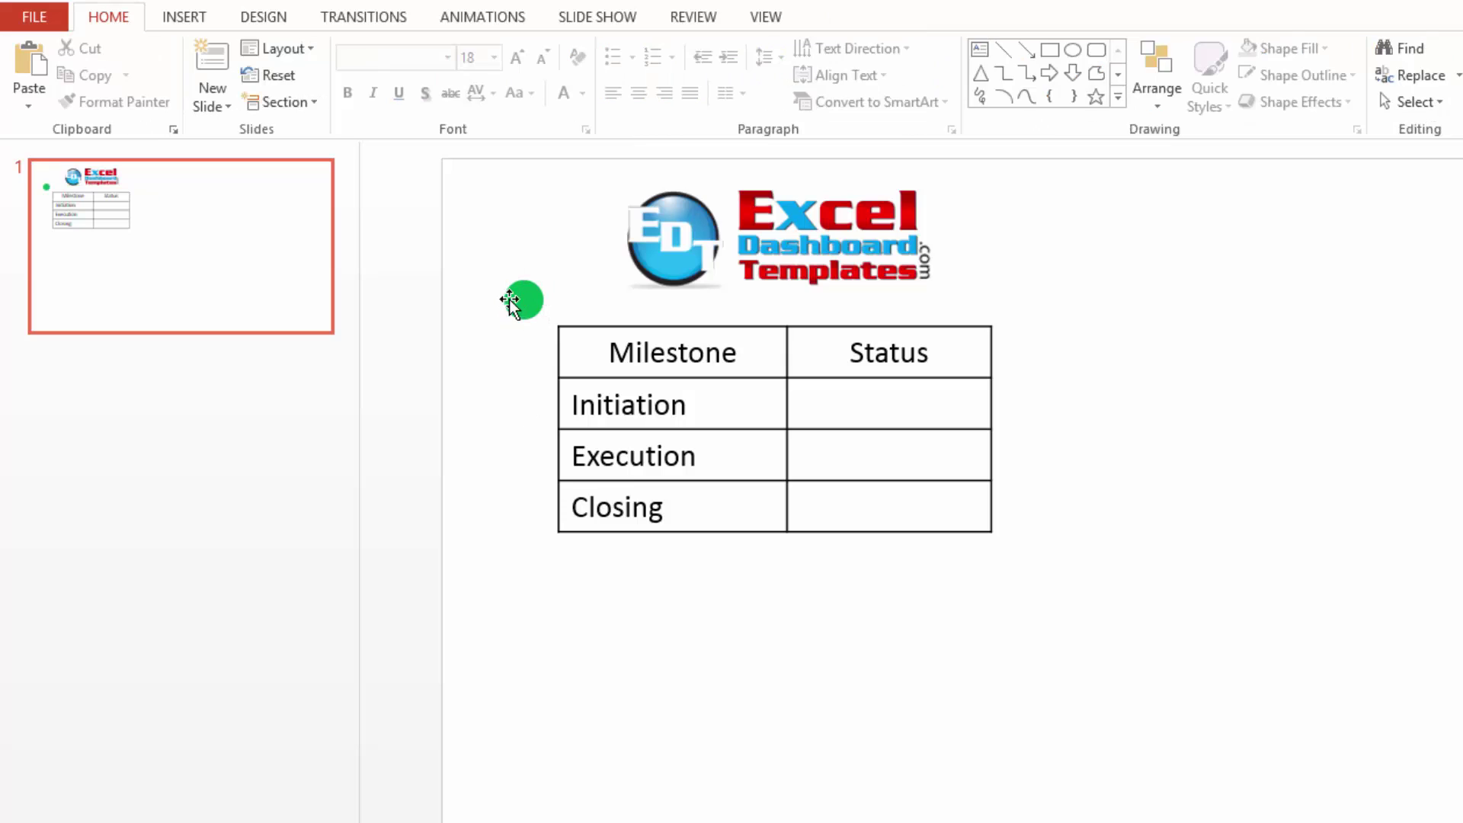
Copy the green circle and bring up the context menu of the Initiation Status cell
left_click(853, 408)
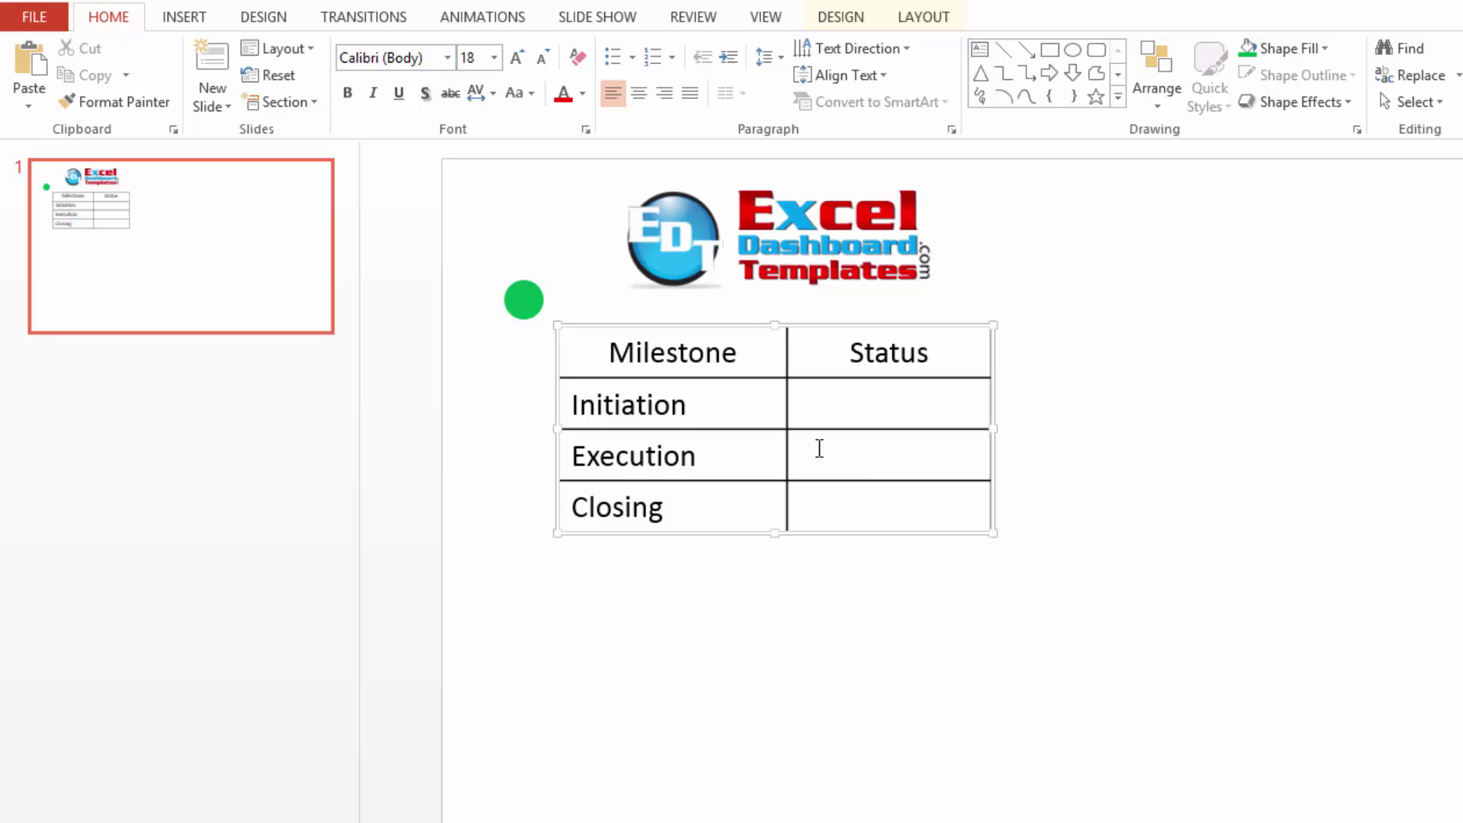
left_click(530, 304)
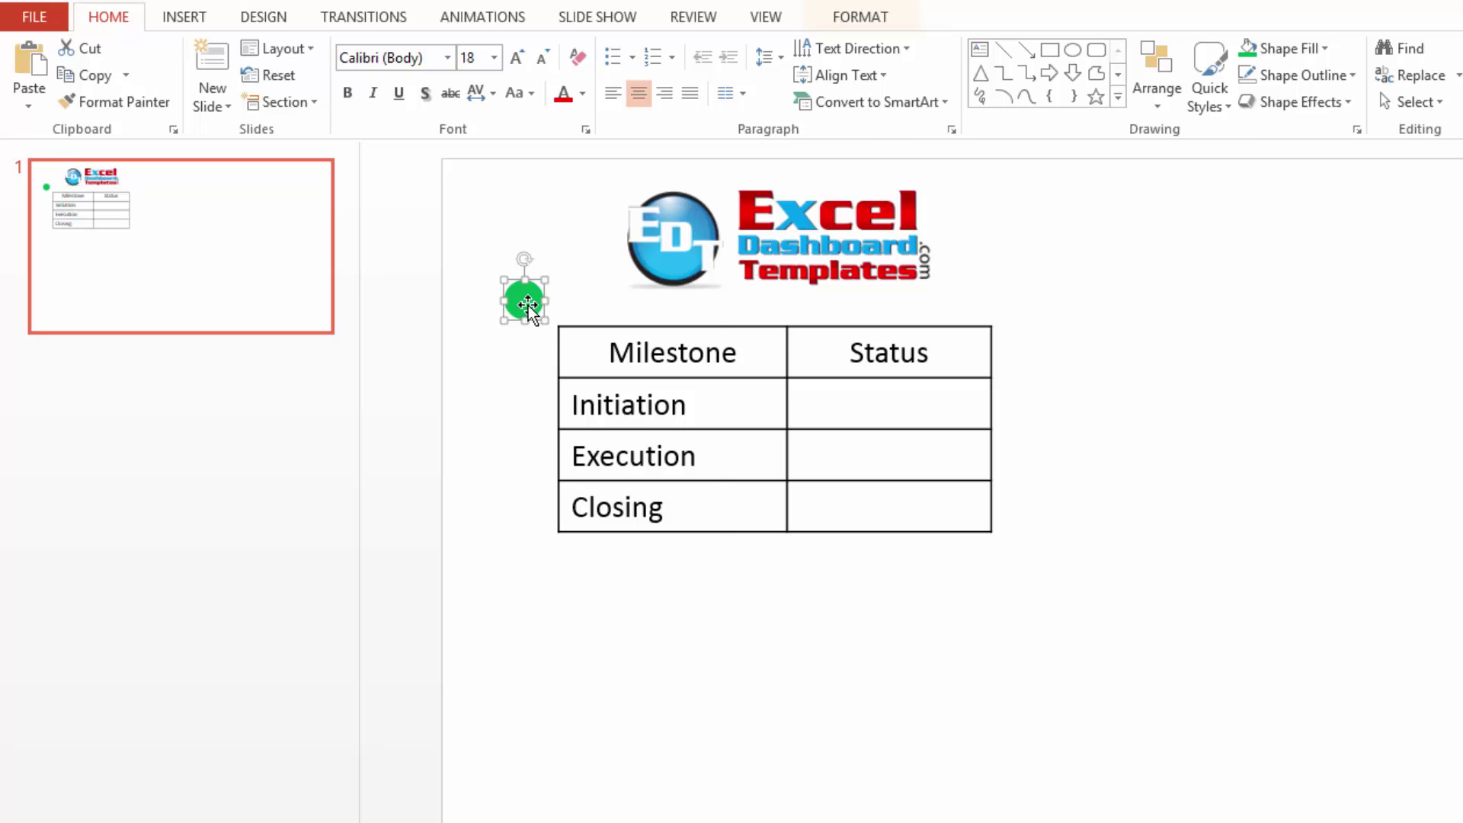
right_click(530, 305)
left_click(591, 351)
left_click(869, 404)
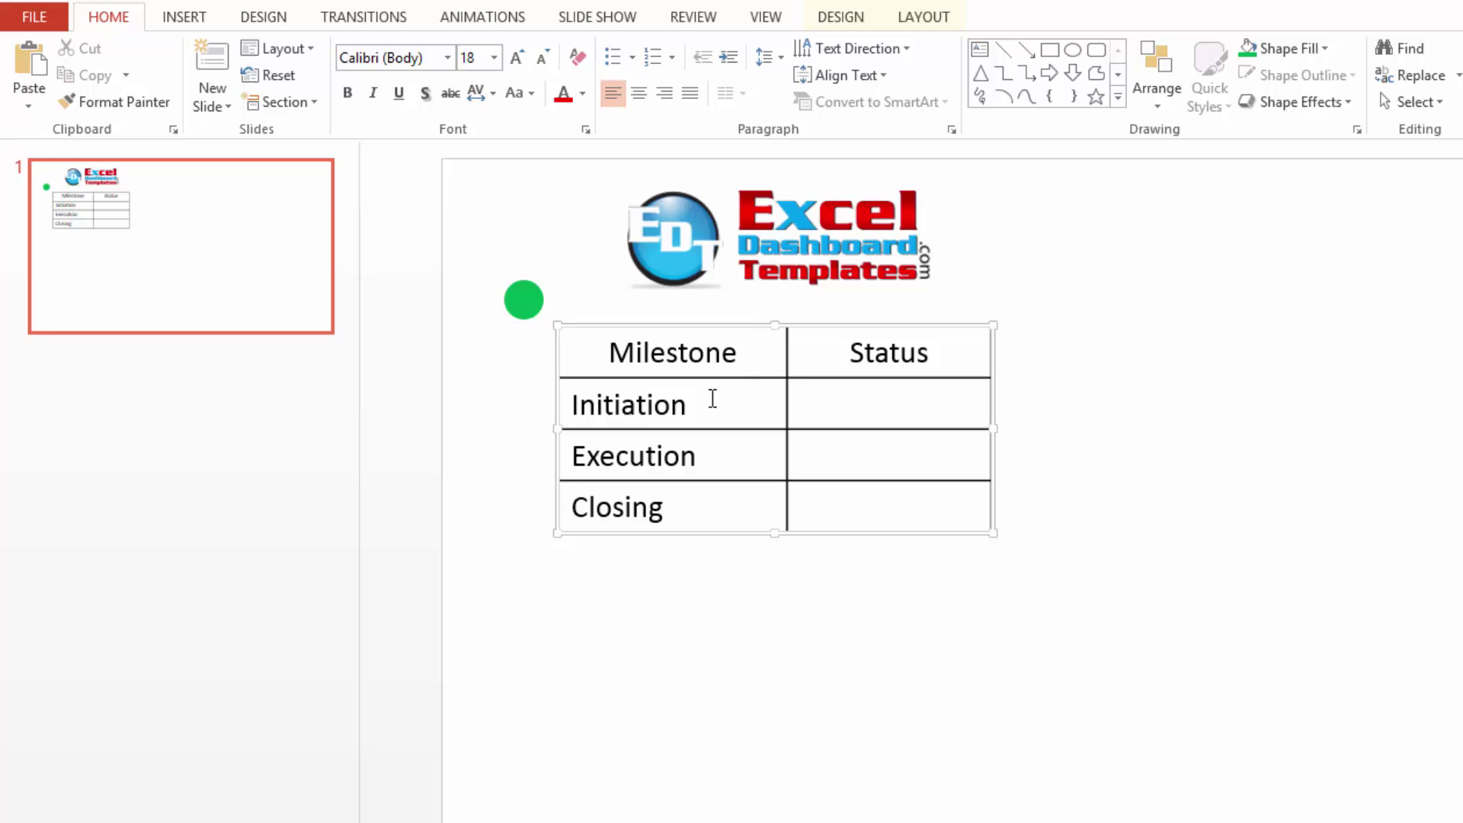
right_click(918, 400)
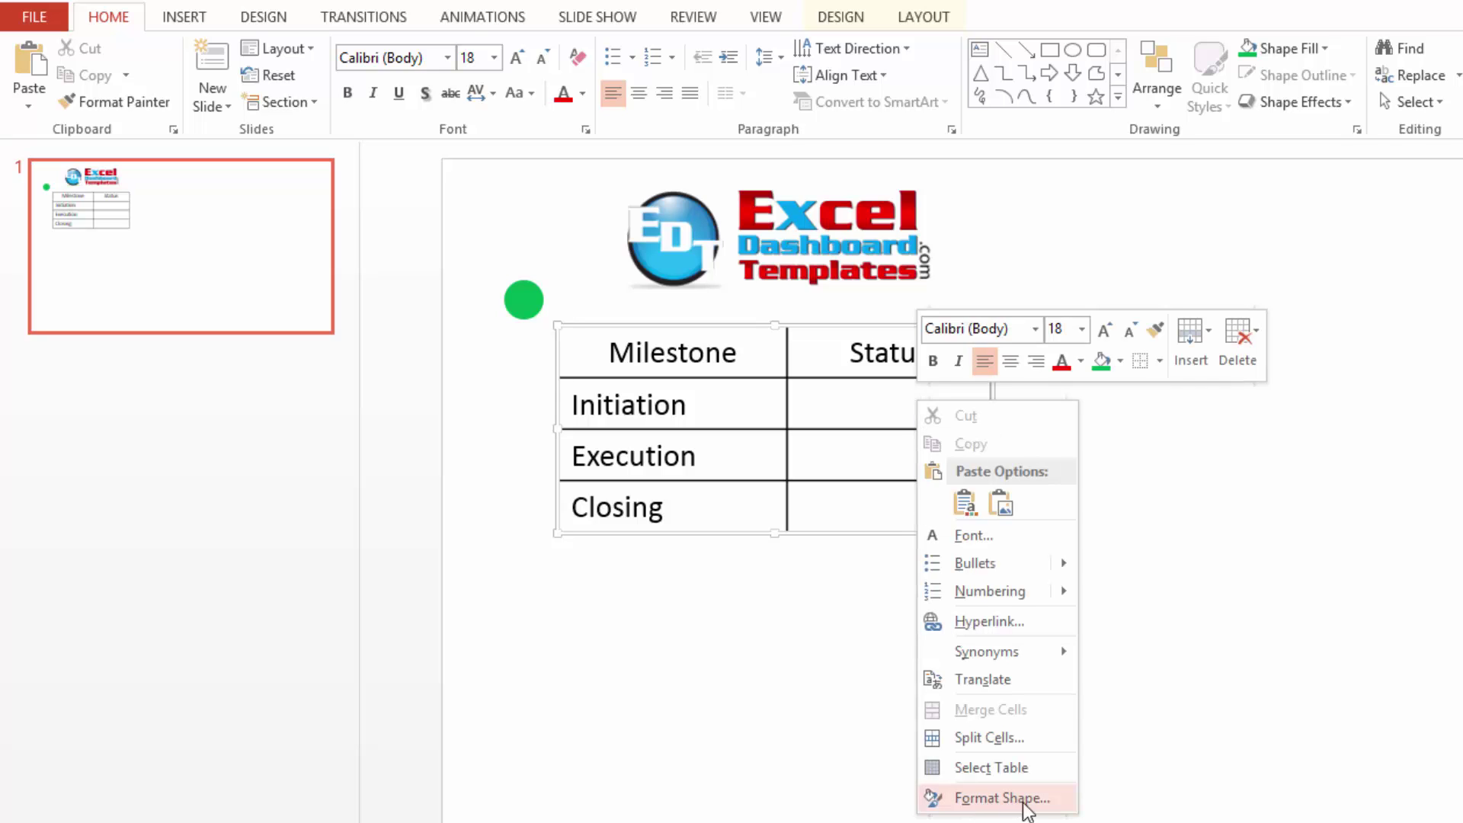
Apply the copied circle as the cell's picture fill in the Format Shape pane
left_click(1022, 800)
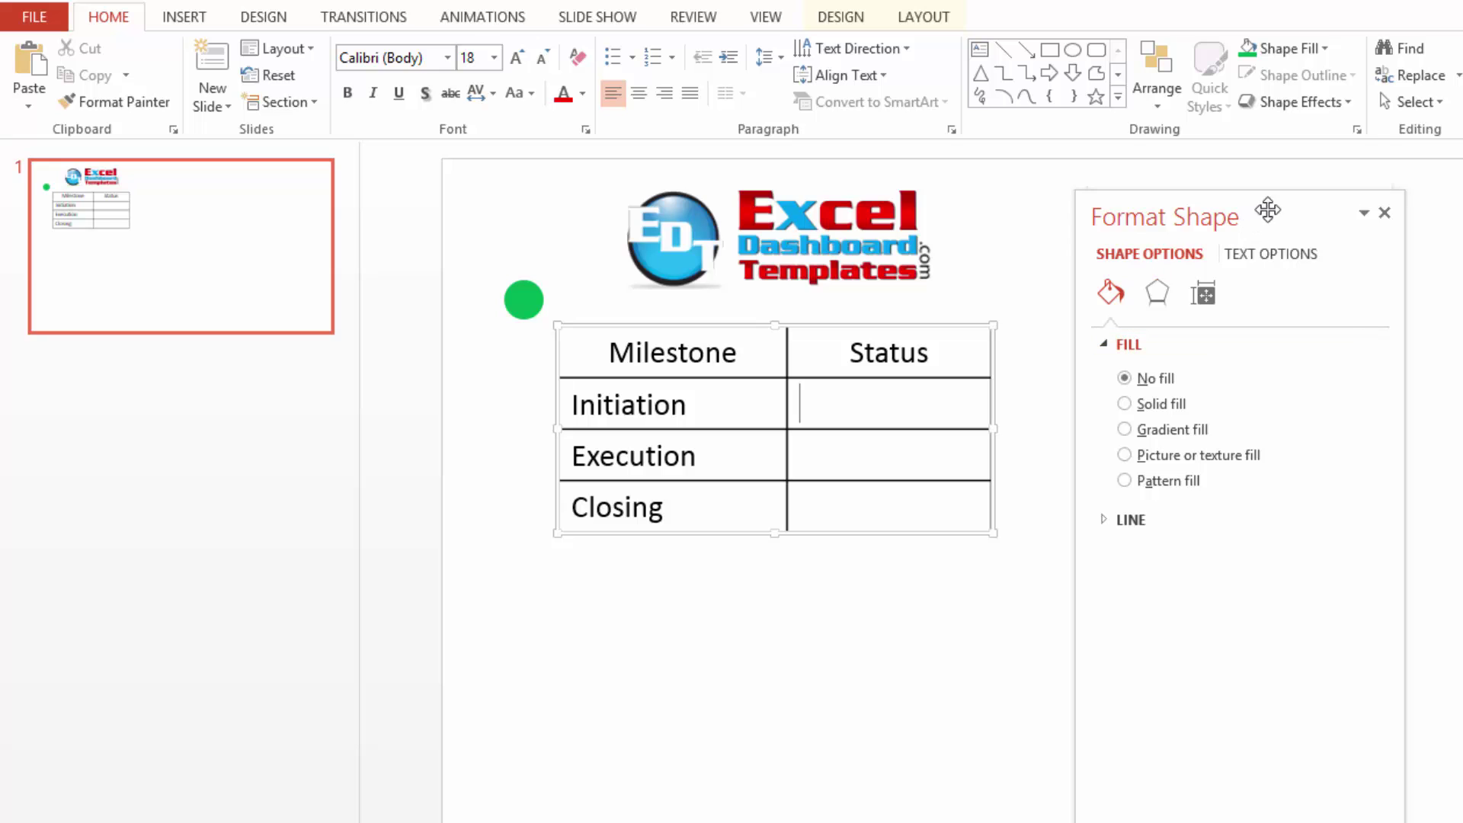
left_click_drag(1267, 209, 1243, 189)
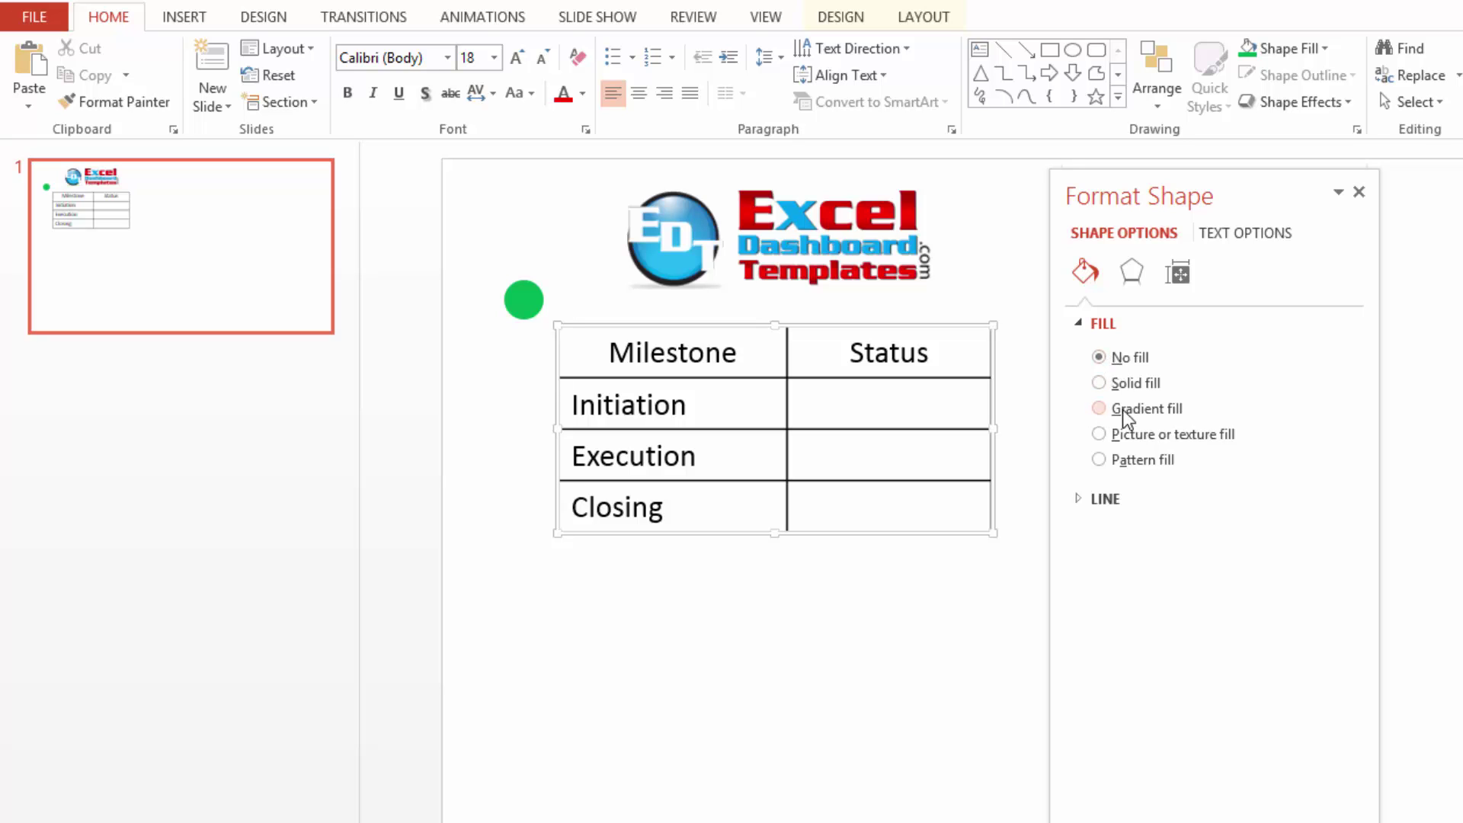
left_click(1215, 440)
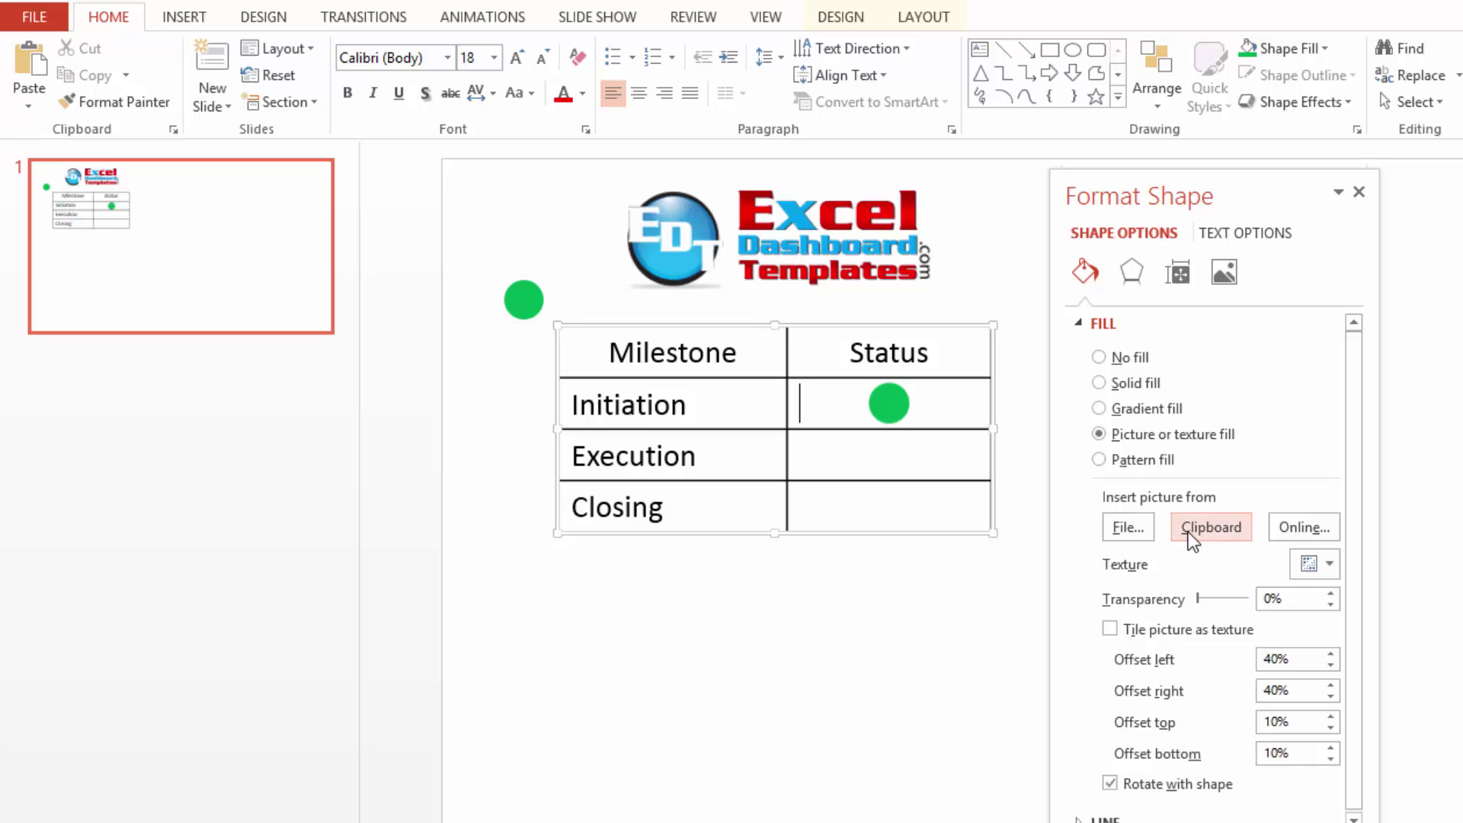
Set the picture fill's left, right, top and bottom offsets to 0%, then deselect the table
left_click(1260, 660)
key("Delete")
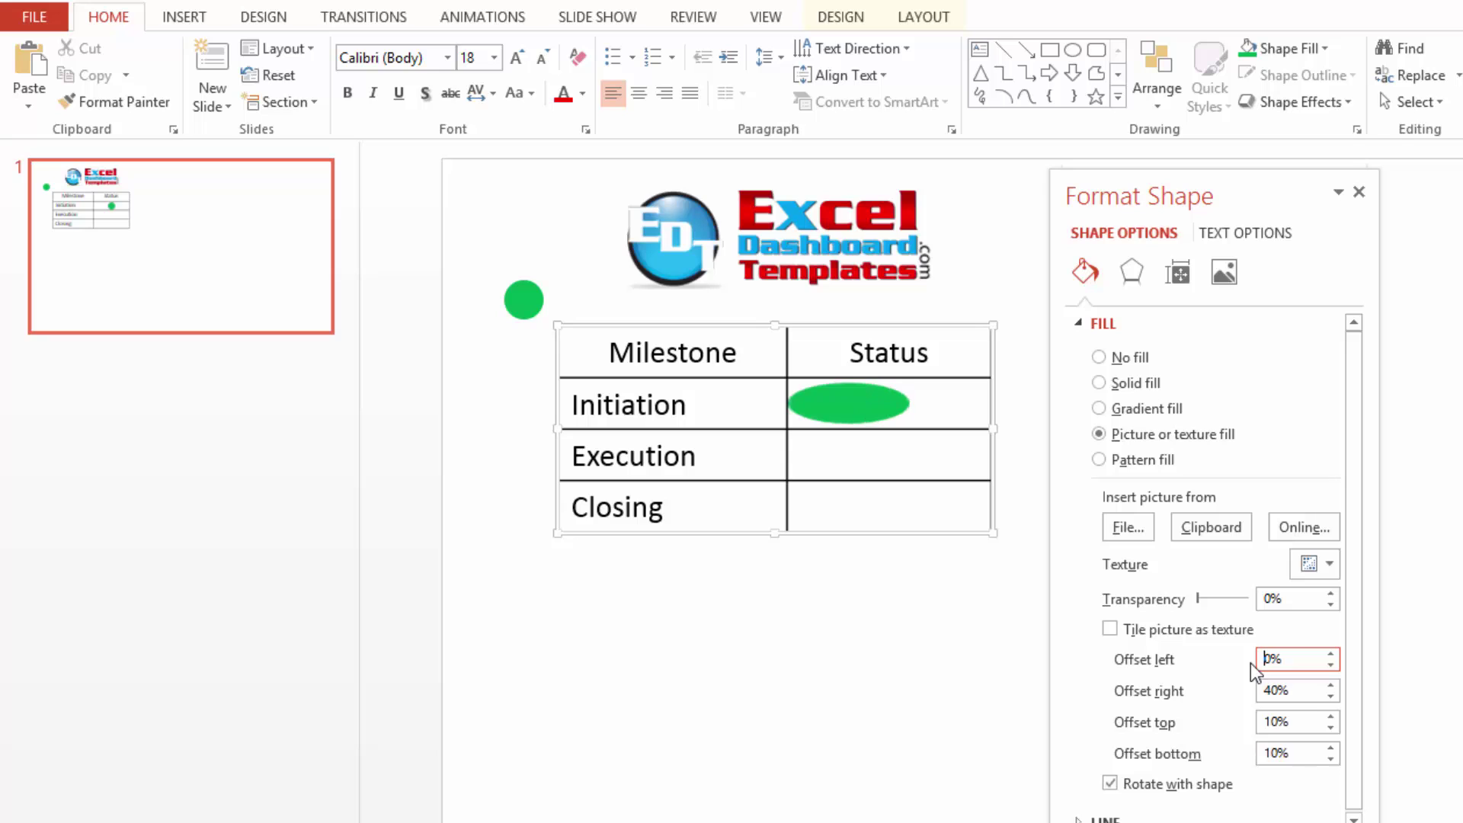
left_click(1259, 690)
key("Delete")
key("Tab")
type("0")
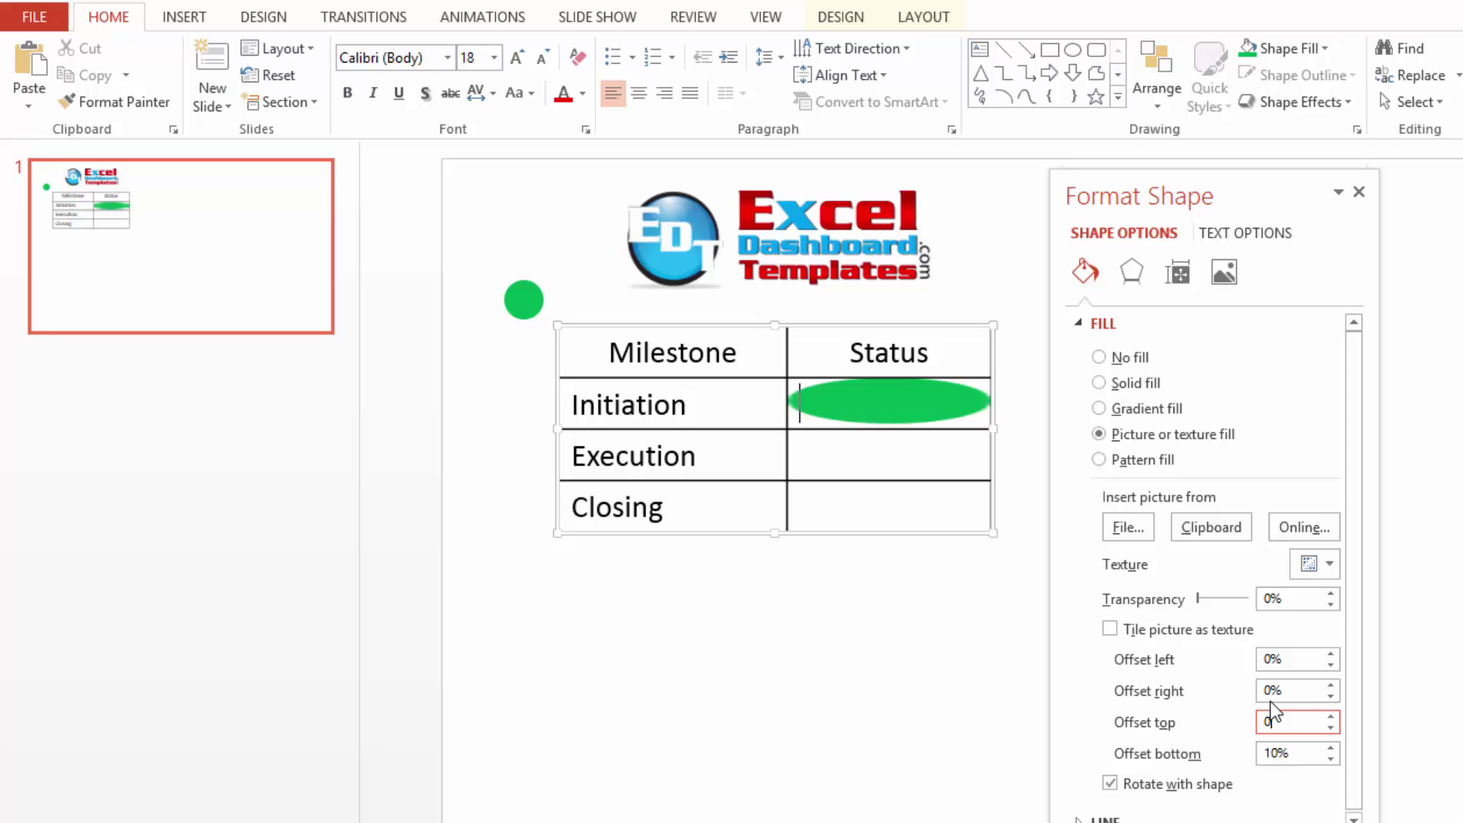
key("Tab")
type("0")
left_click(959, 637)
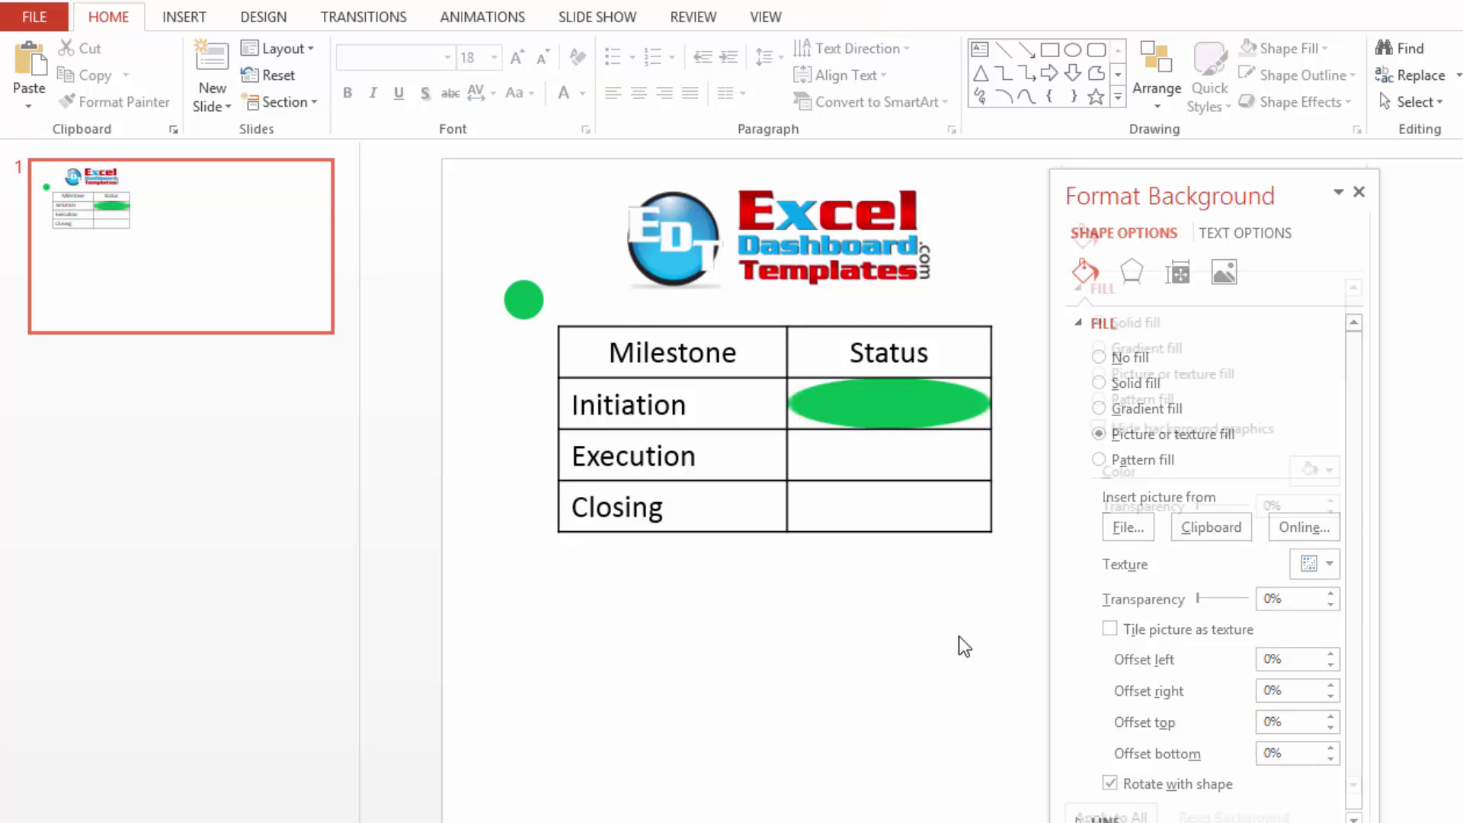
Apply the green circle picture fill to the Closing Status cell and begin editing its offsets
left_click(519, 303)
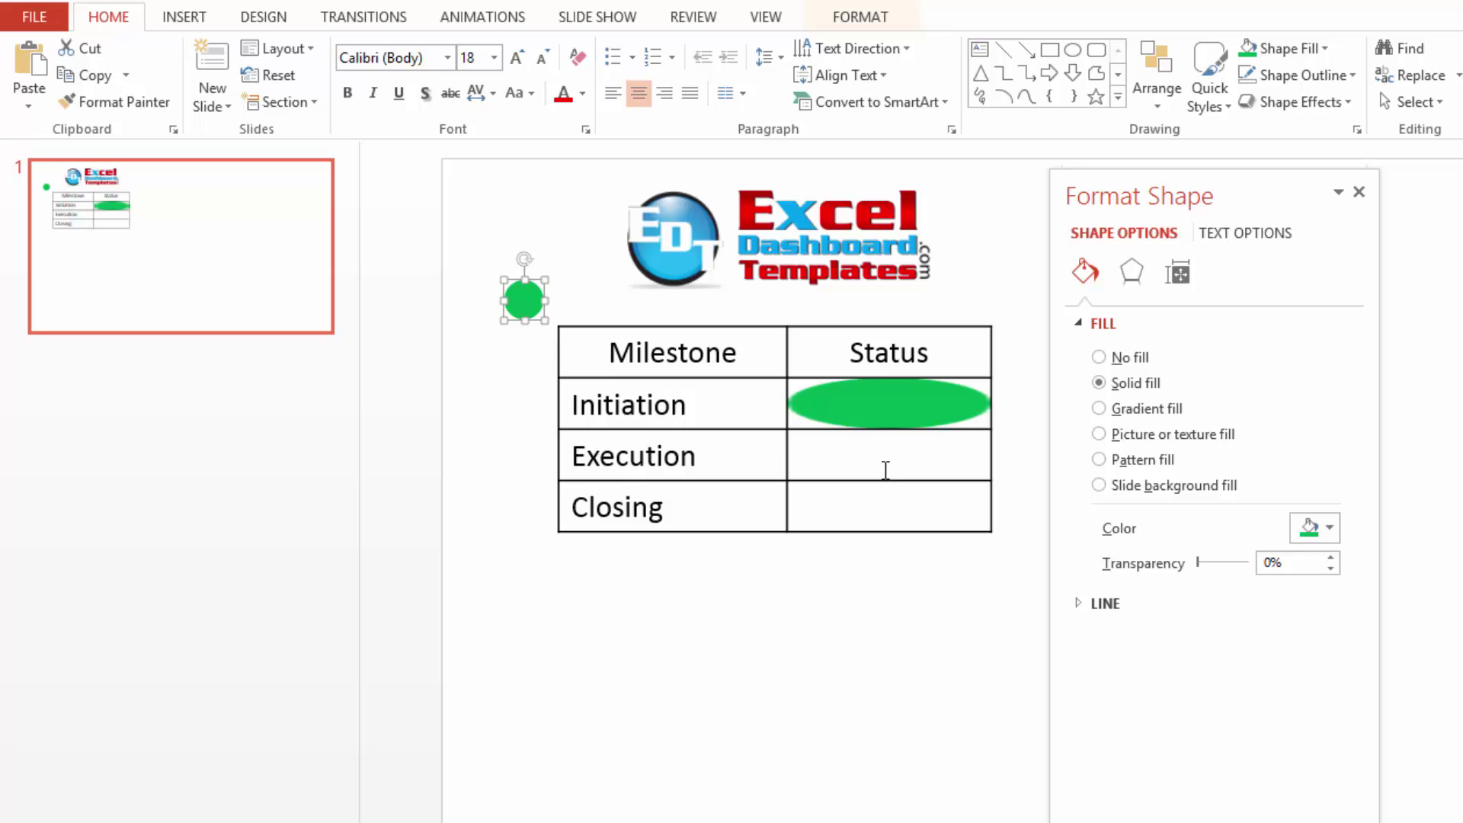
left_click(866, 502)
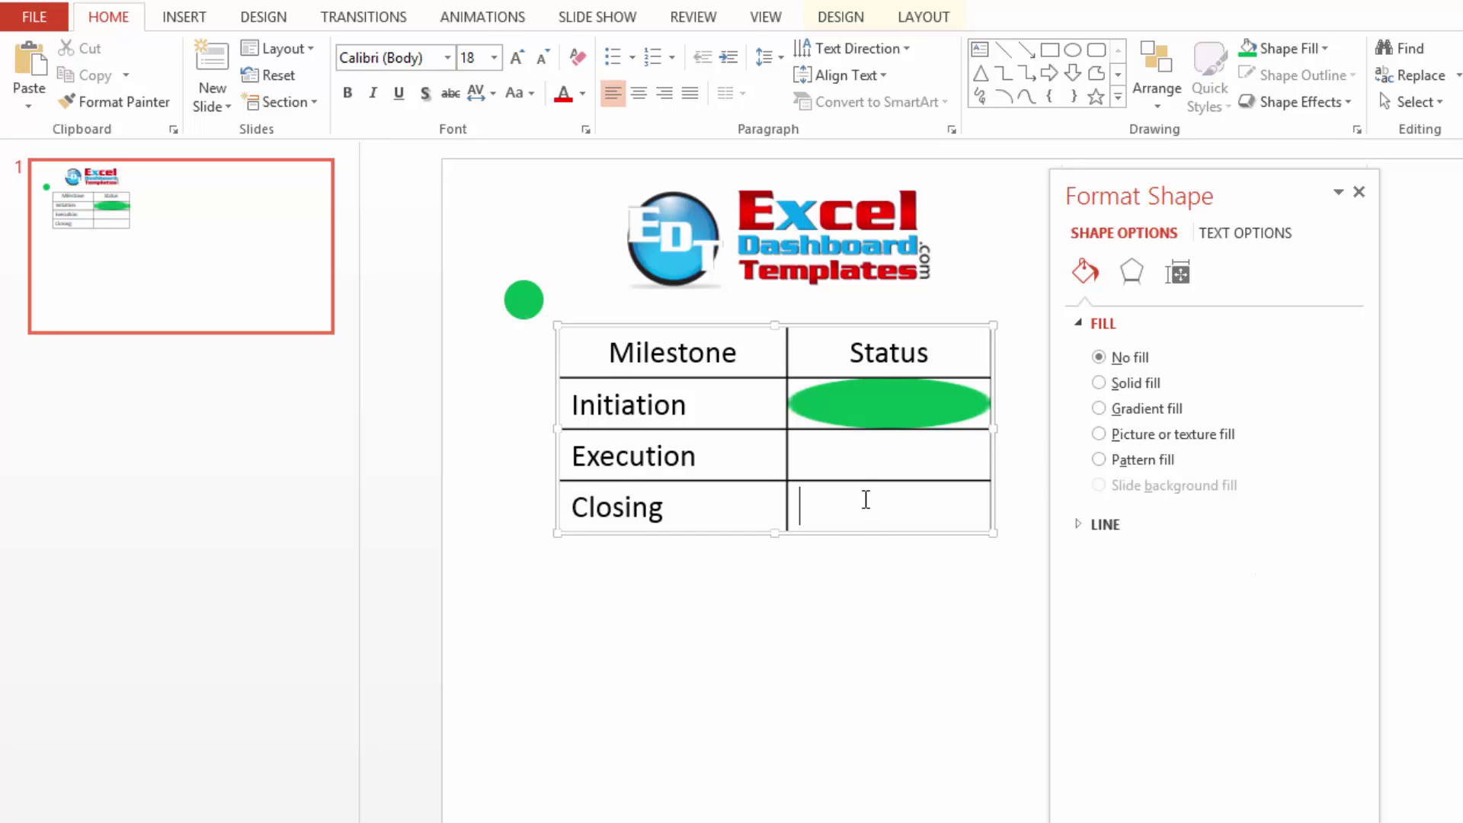
right_click(866, 500)
left_click(1201, 519)
left_click(1147, 436)
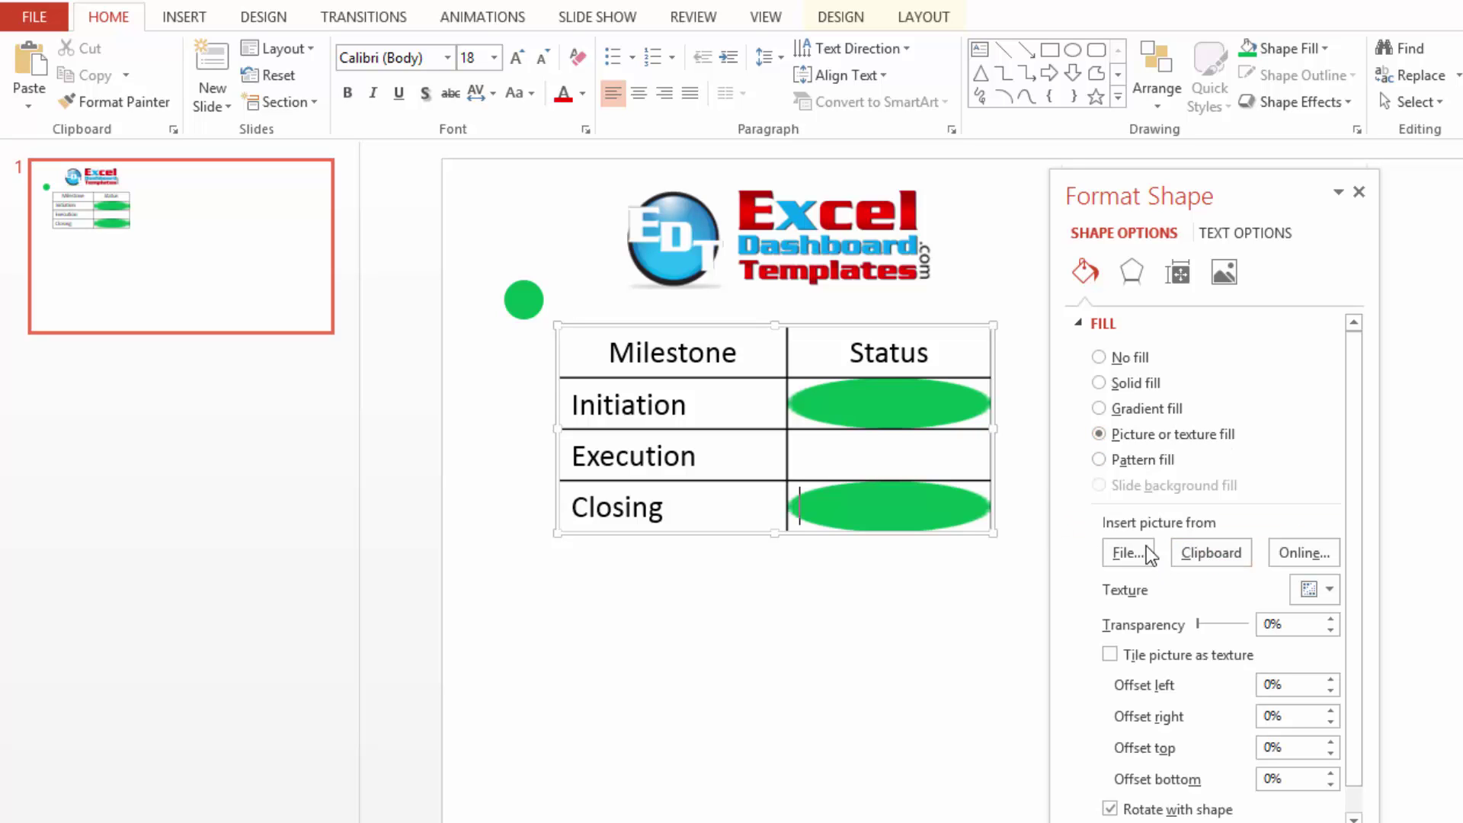
left_click(1268, 685)
left_click(1286, 748)
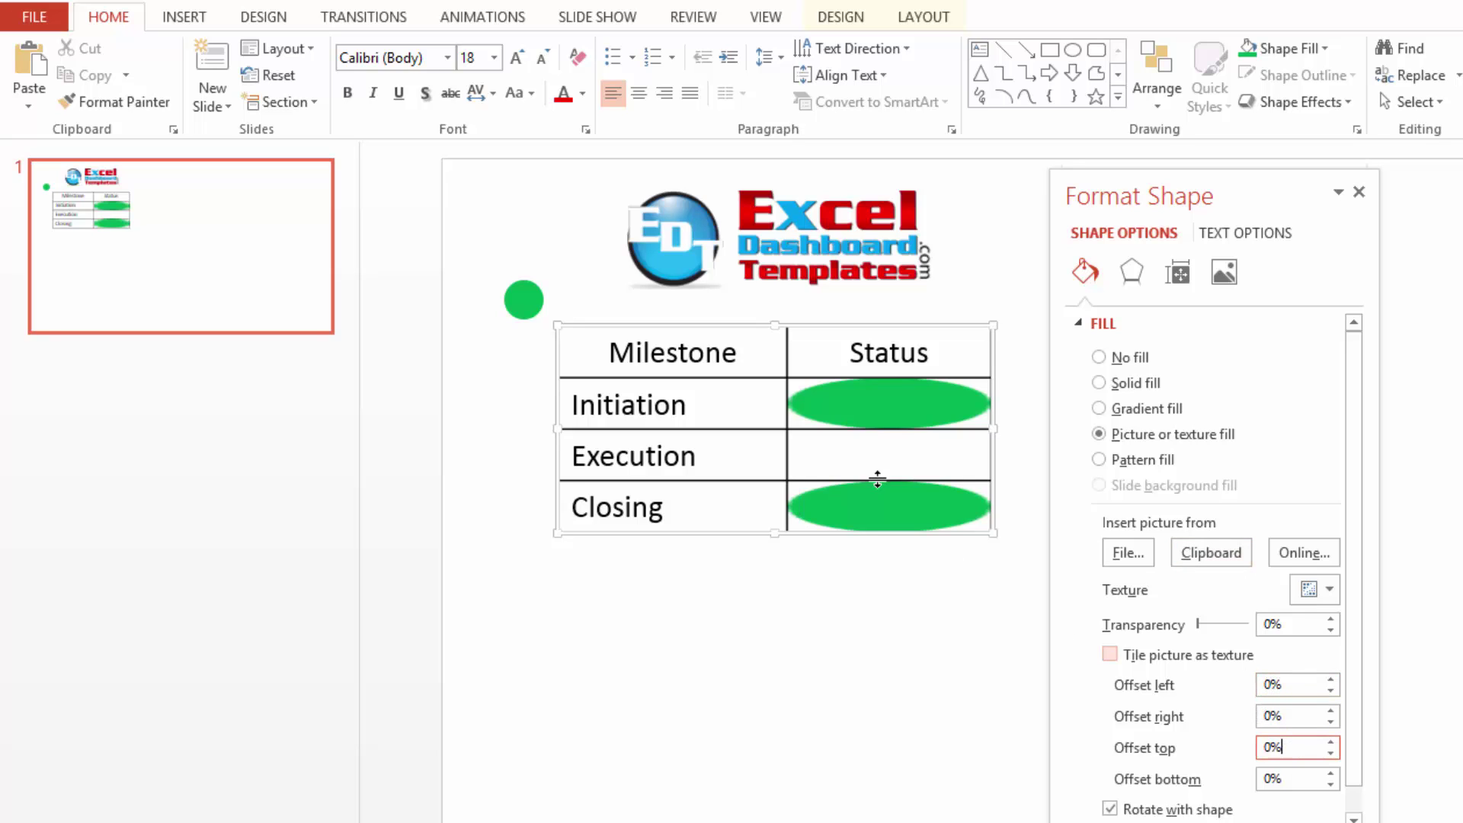
Picture-fill the Execution Status cell with the green circle and select all three Status cells
left_click(898, 451)
left_click(1211, 434)
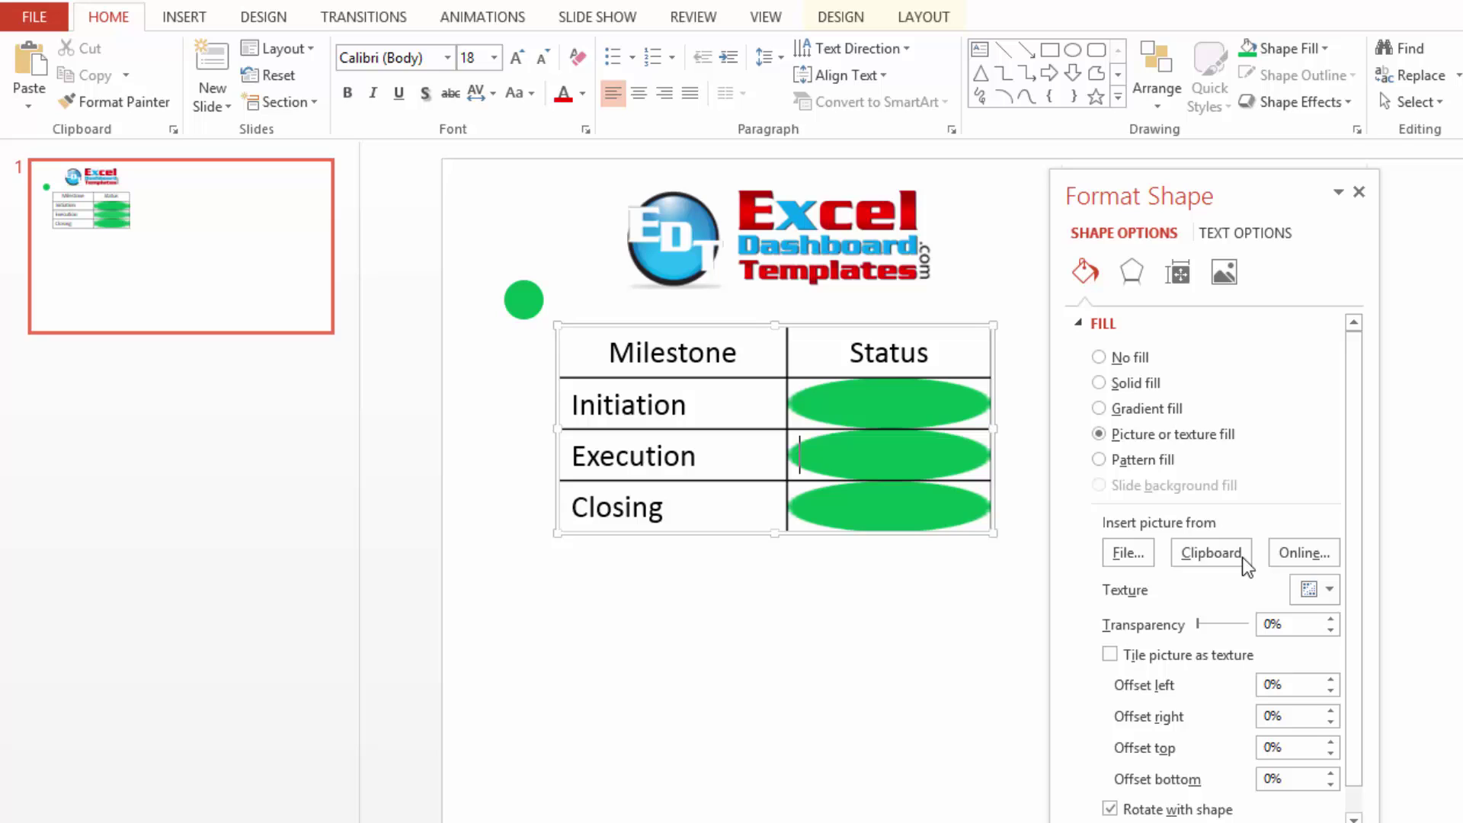
left_click_drag(936, 400, 954, 494)
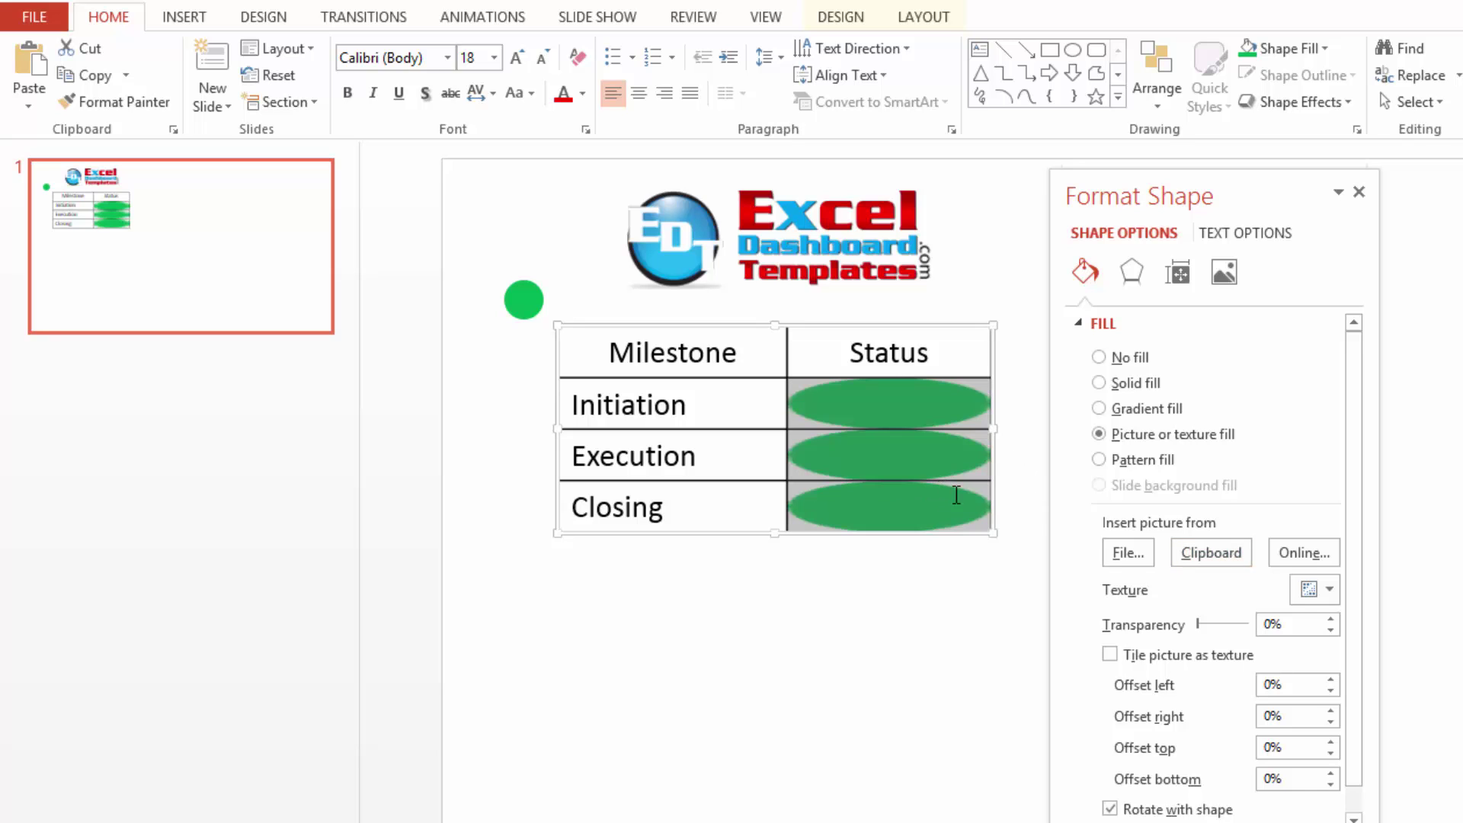
Set the three cells' offsets to 40% left/right and 10% top/bottom, then deselect
left_click(1265, 694)
type("4")
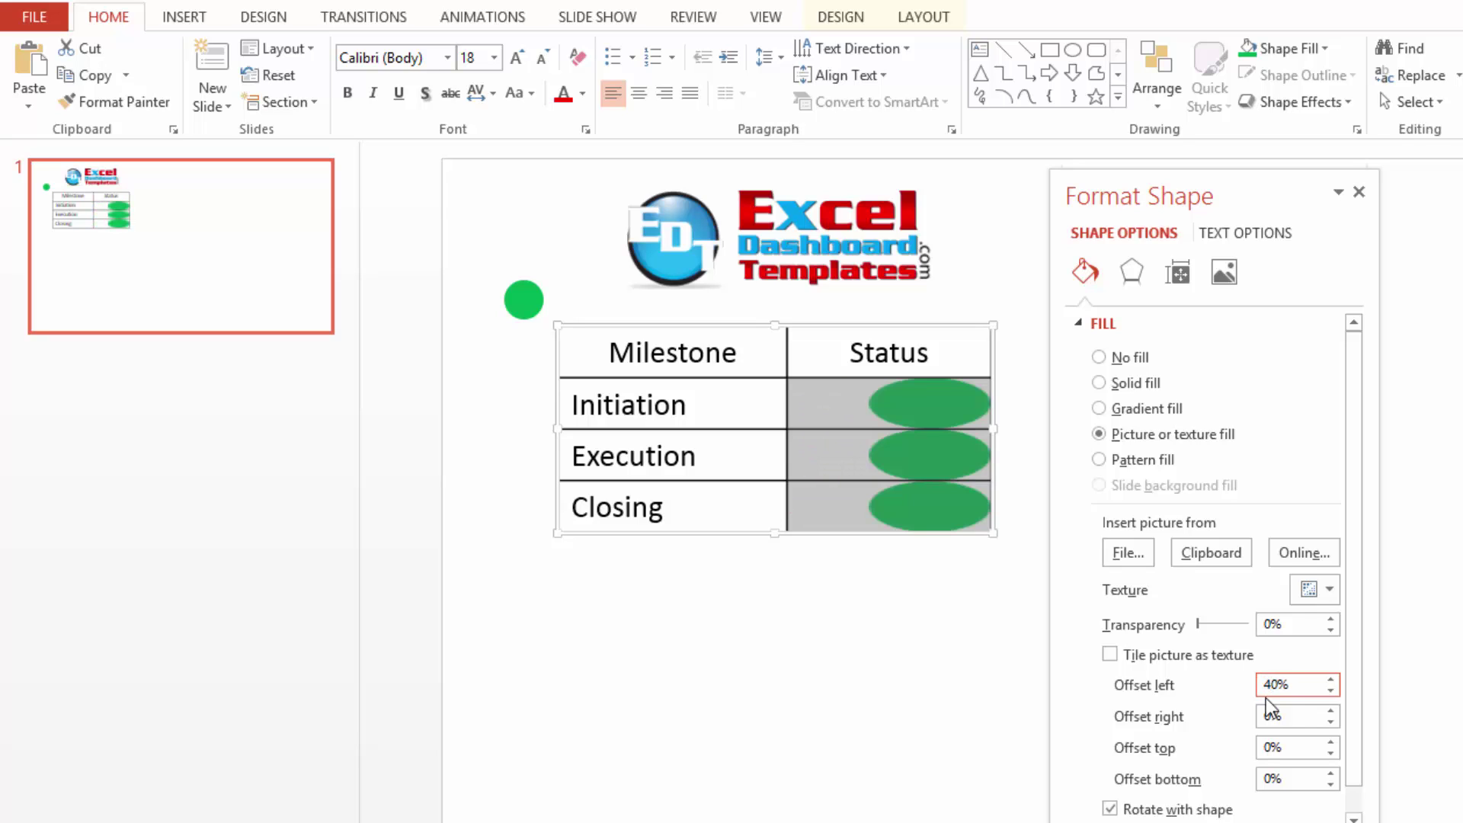
left_click(1267, 716)
type("4")
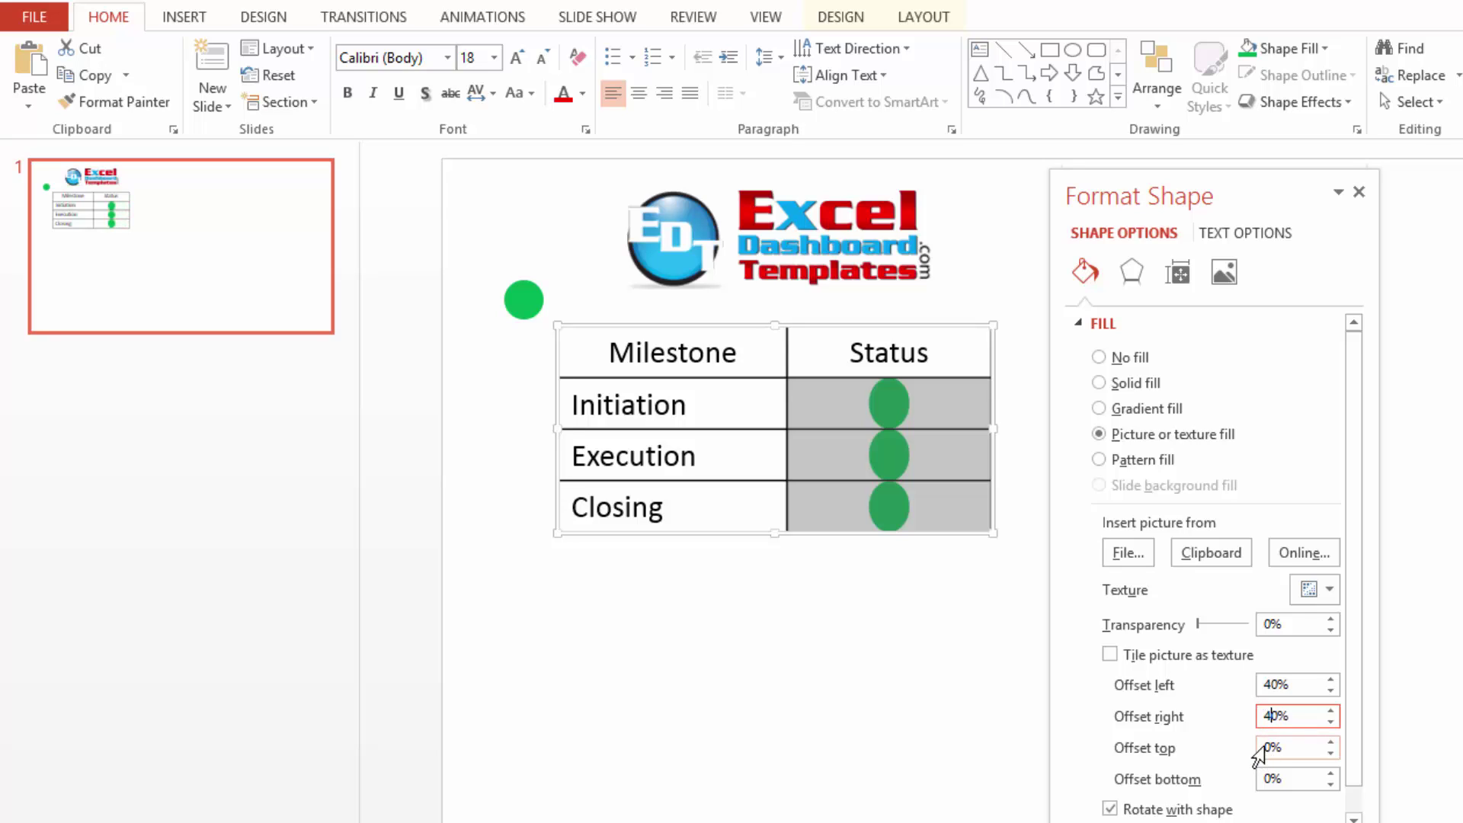
left_click(1266, 747)
type("1")
key("Tab")
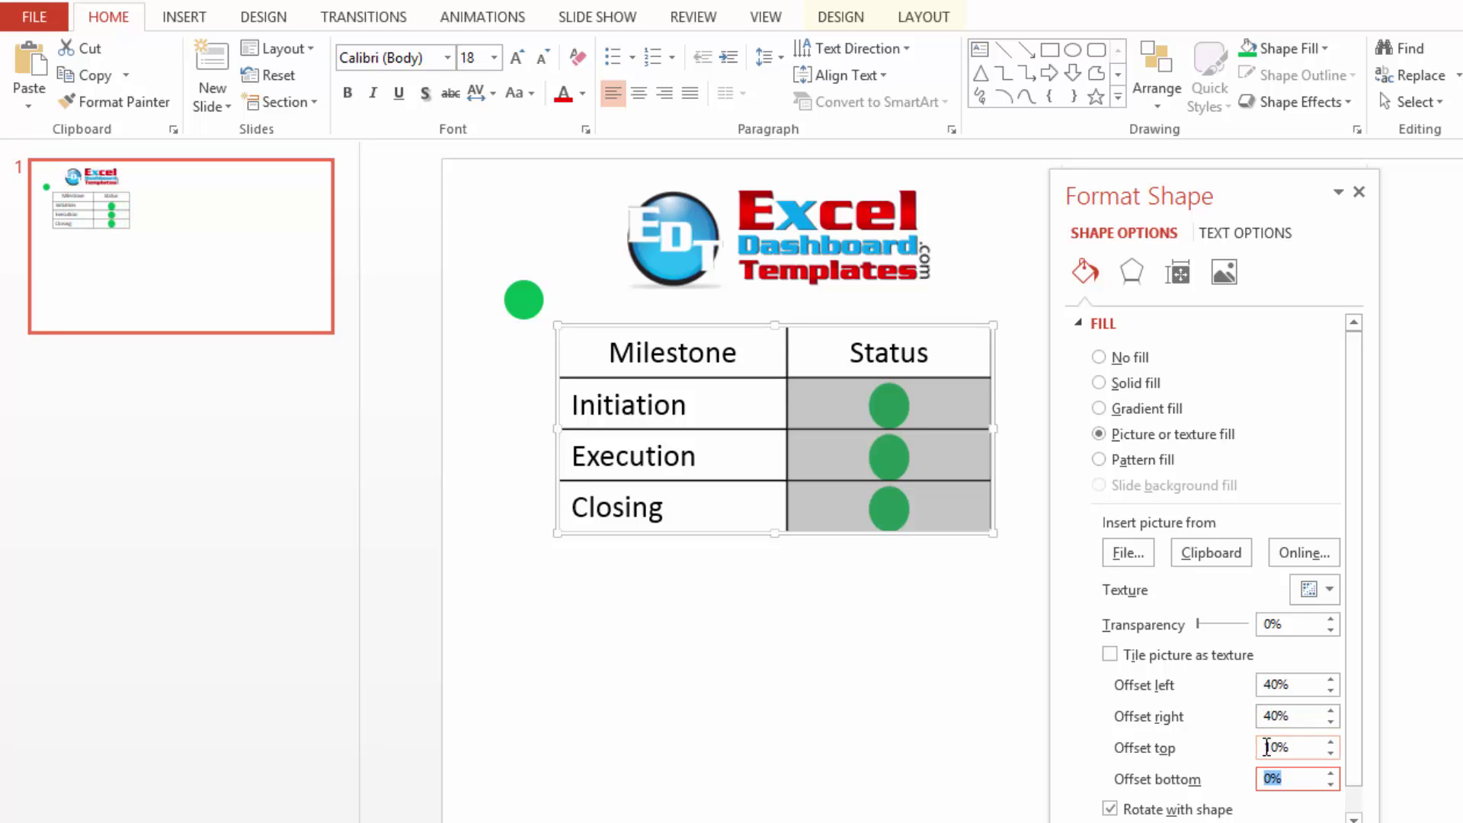
type("10")
key("Tab")
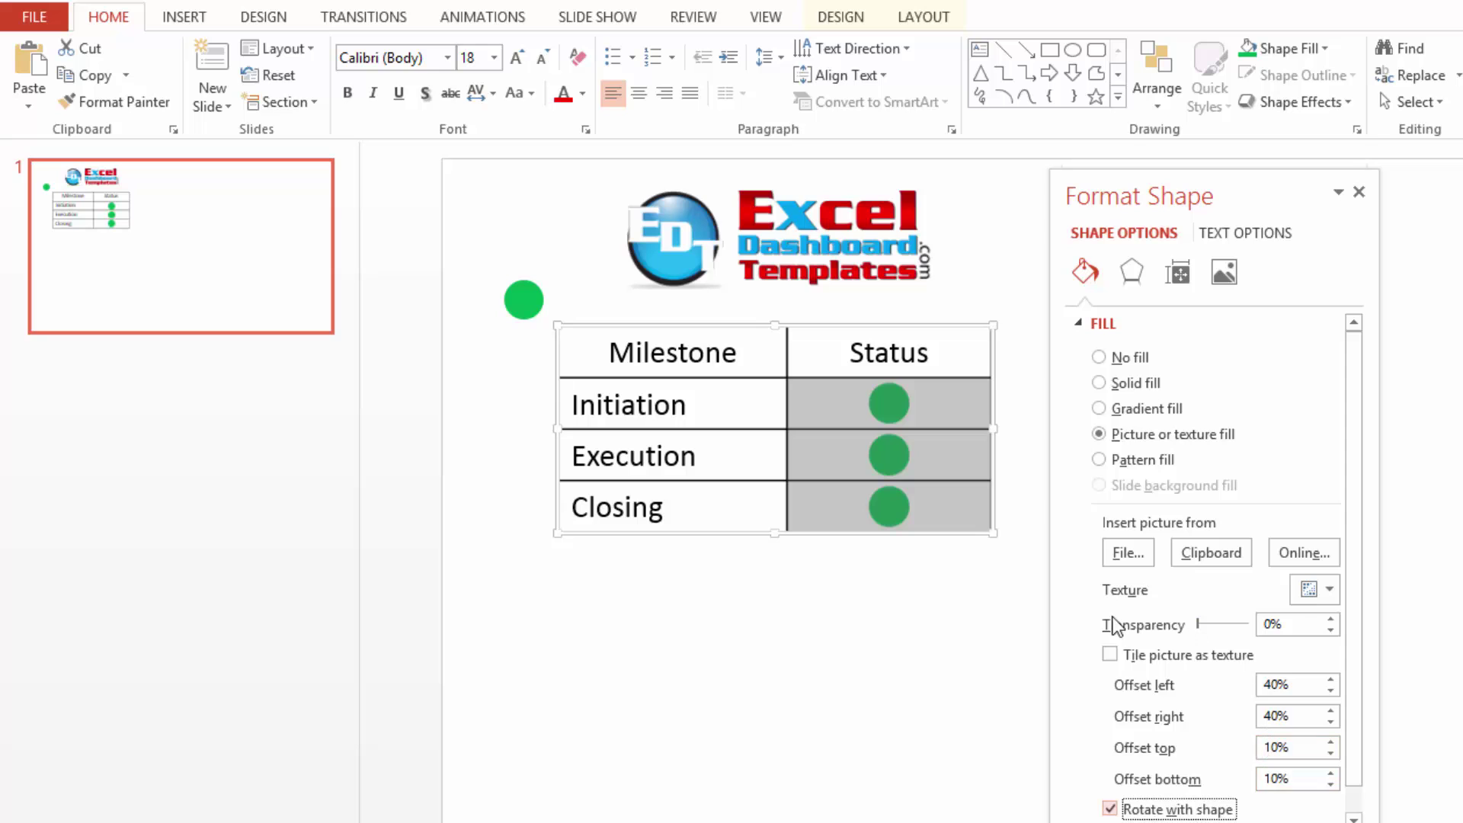
left_click(908, 576)
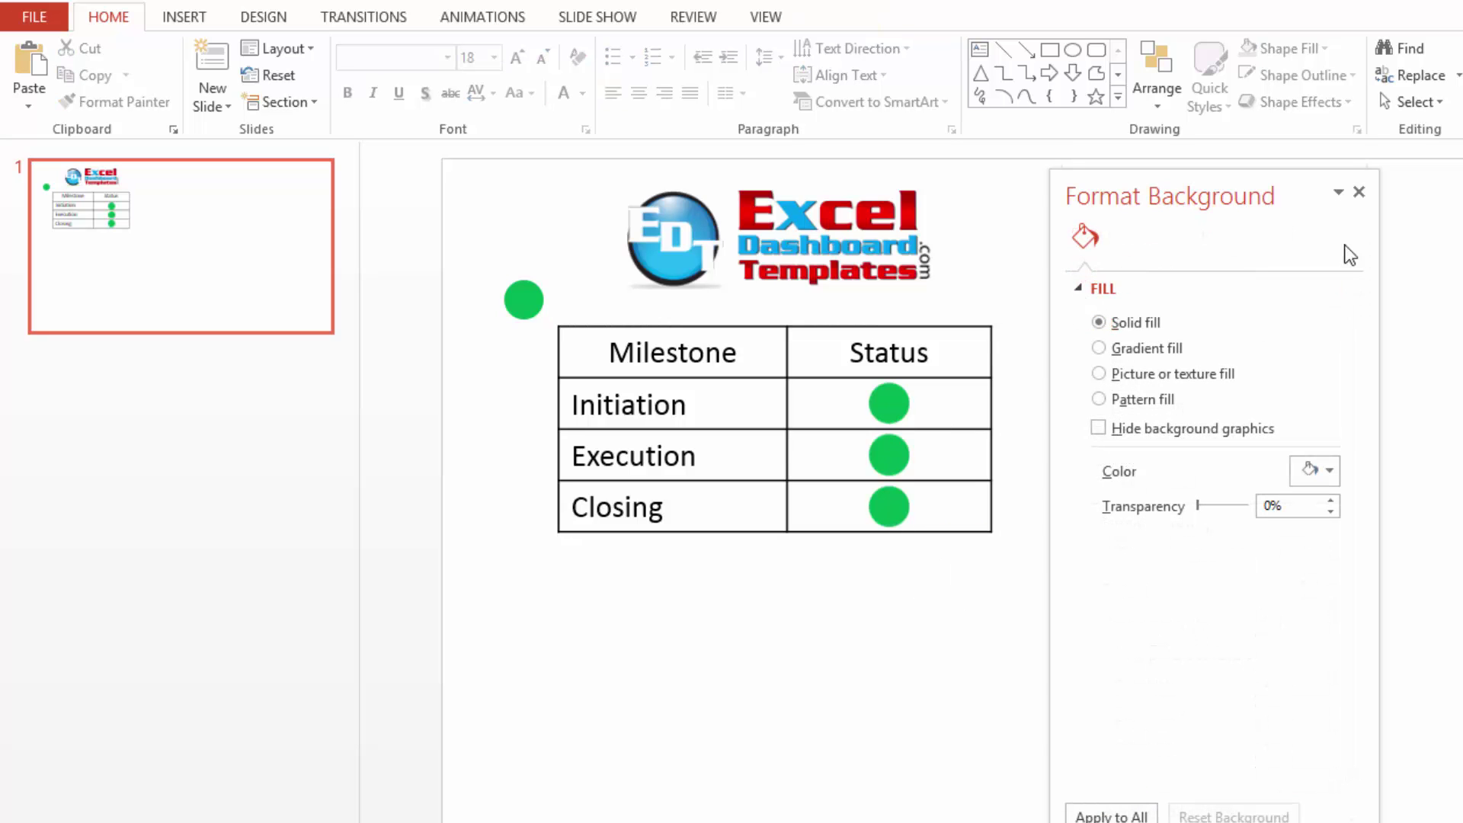
Close the Format Background pane and insert an empty row below Execution
left_click(1357, 193)
left_click(705, 455)
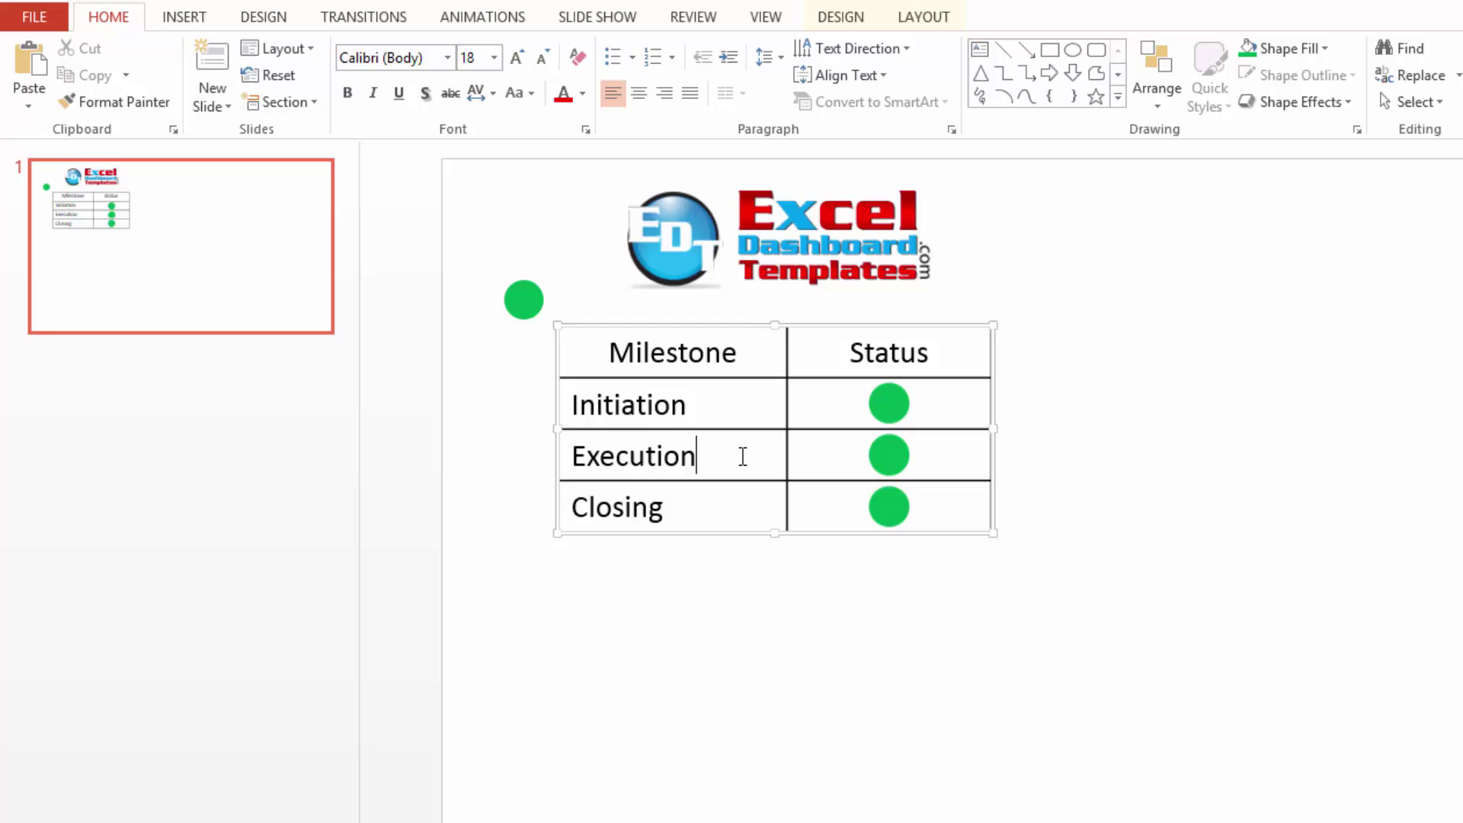
right_click(733, 456)
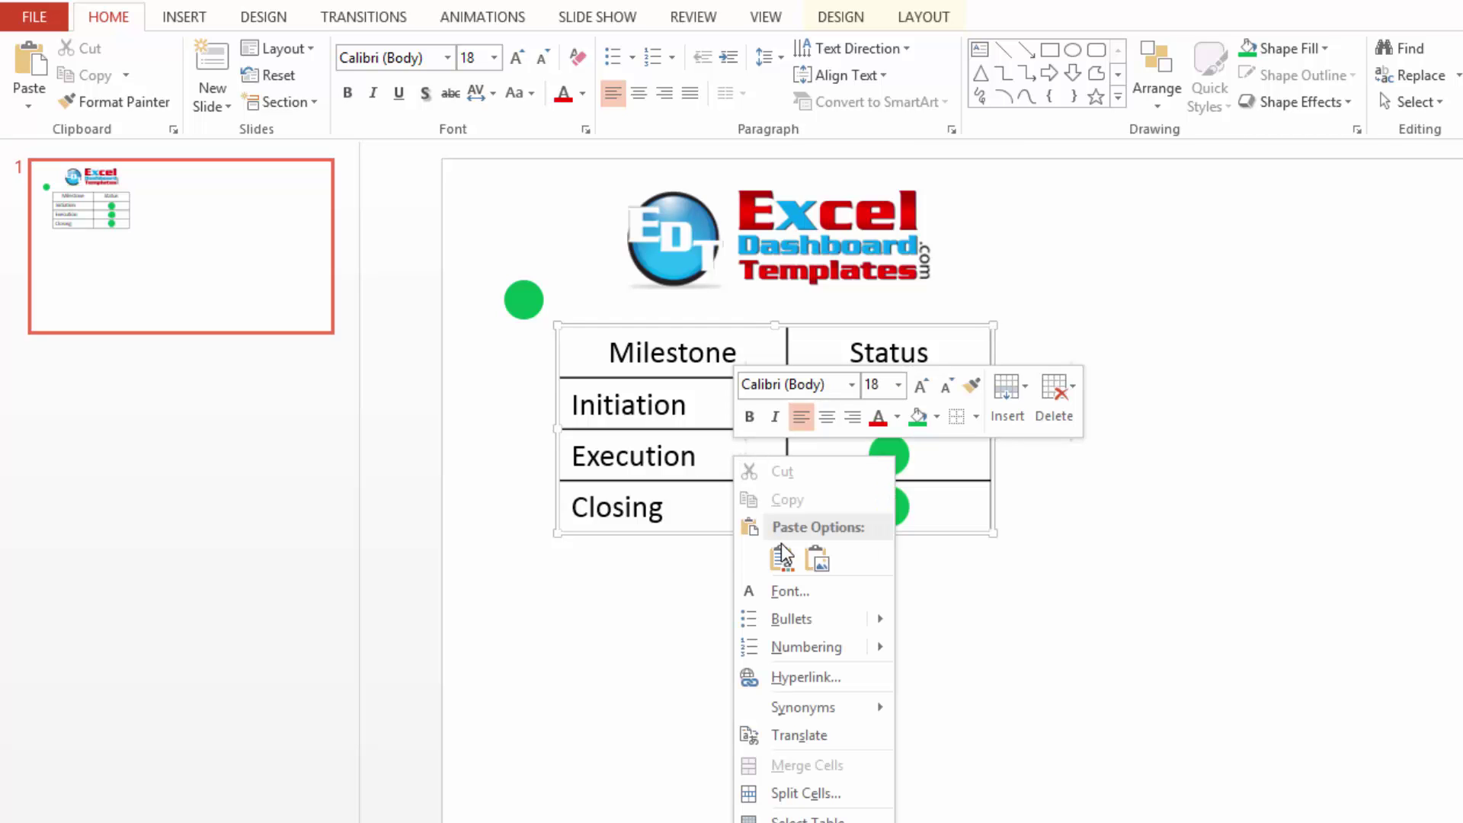
left_click(1021, 391)
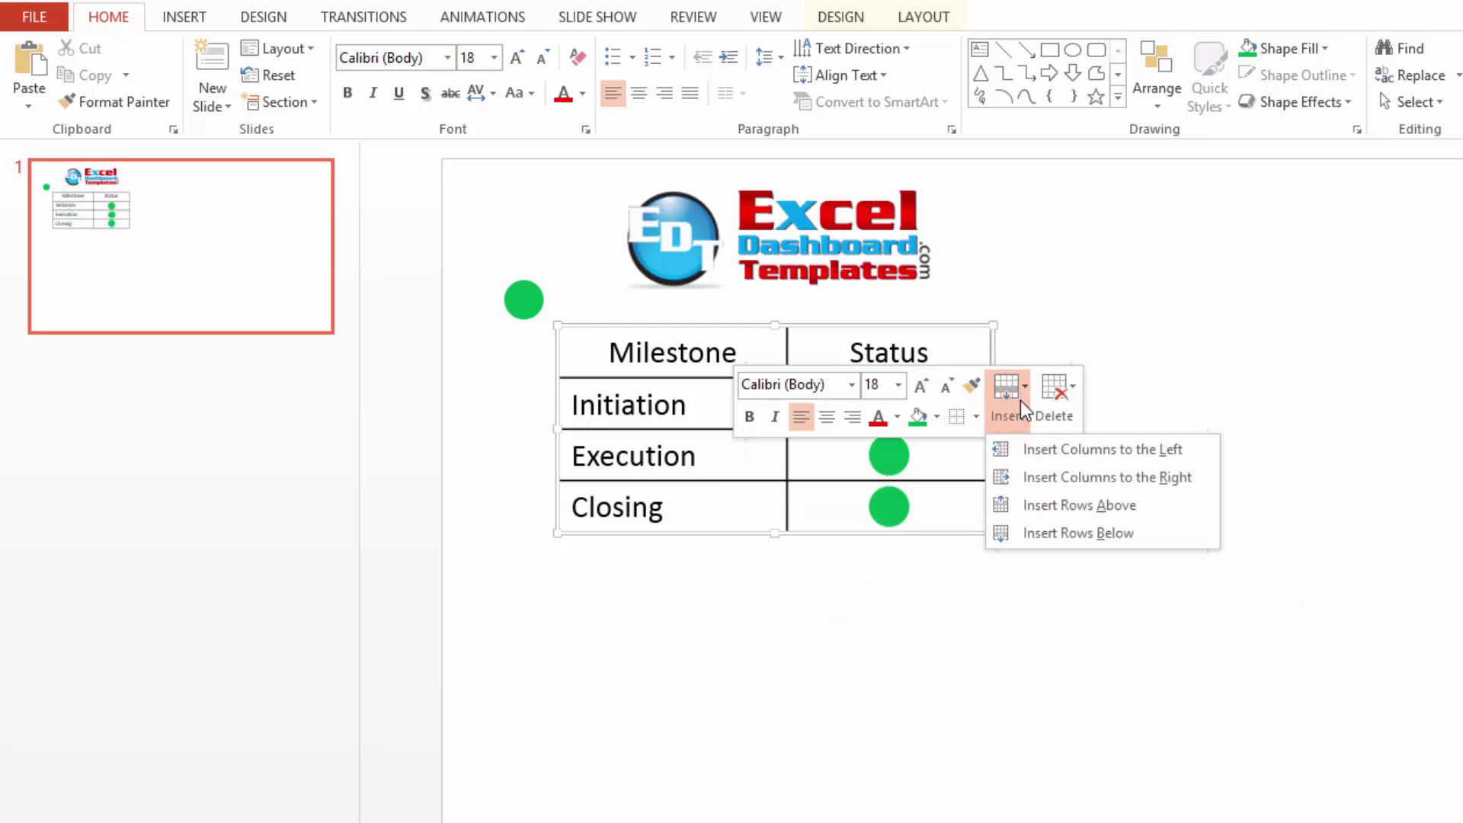
left_click(1027, 532)
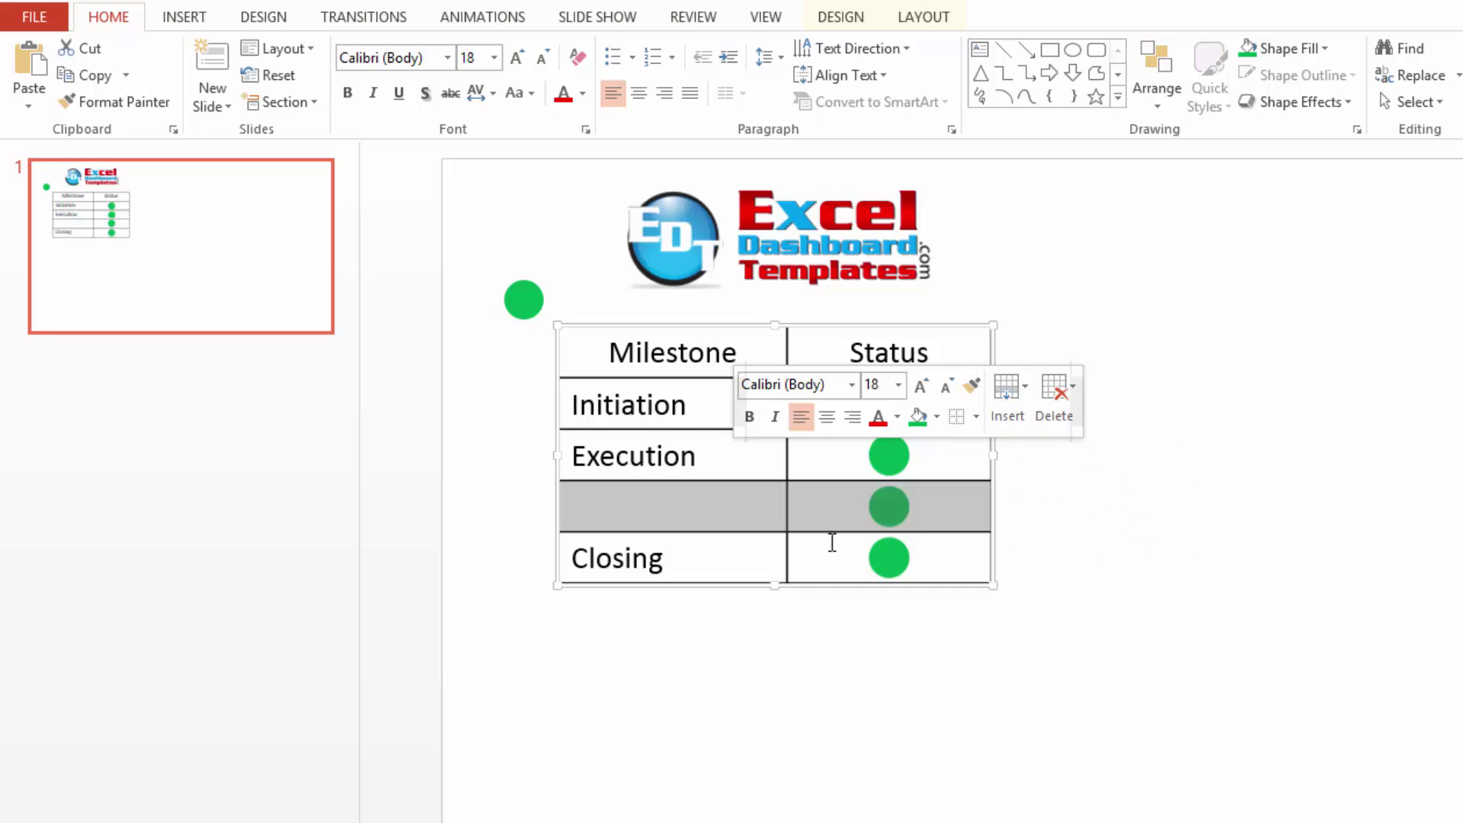
Label the new row '- Phase 1' and deselect the table
left_click(886, 492)
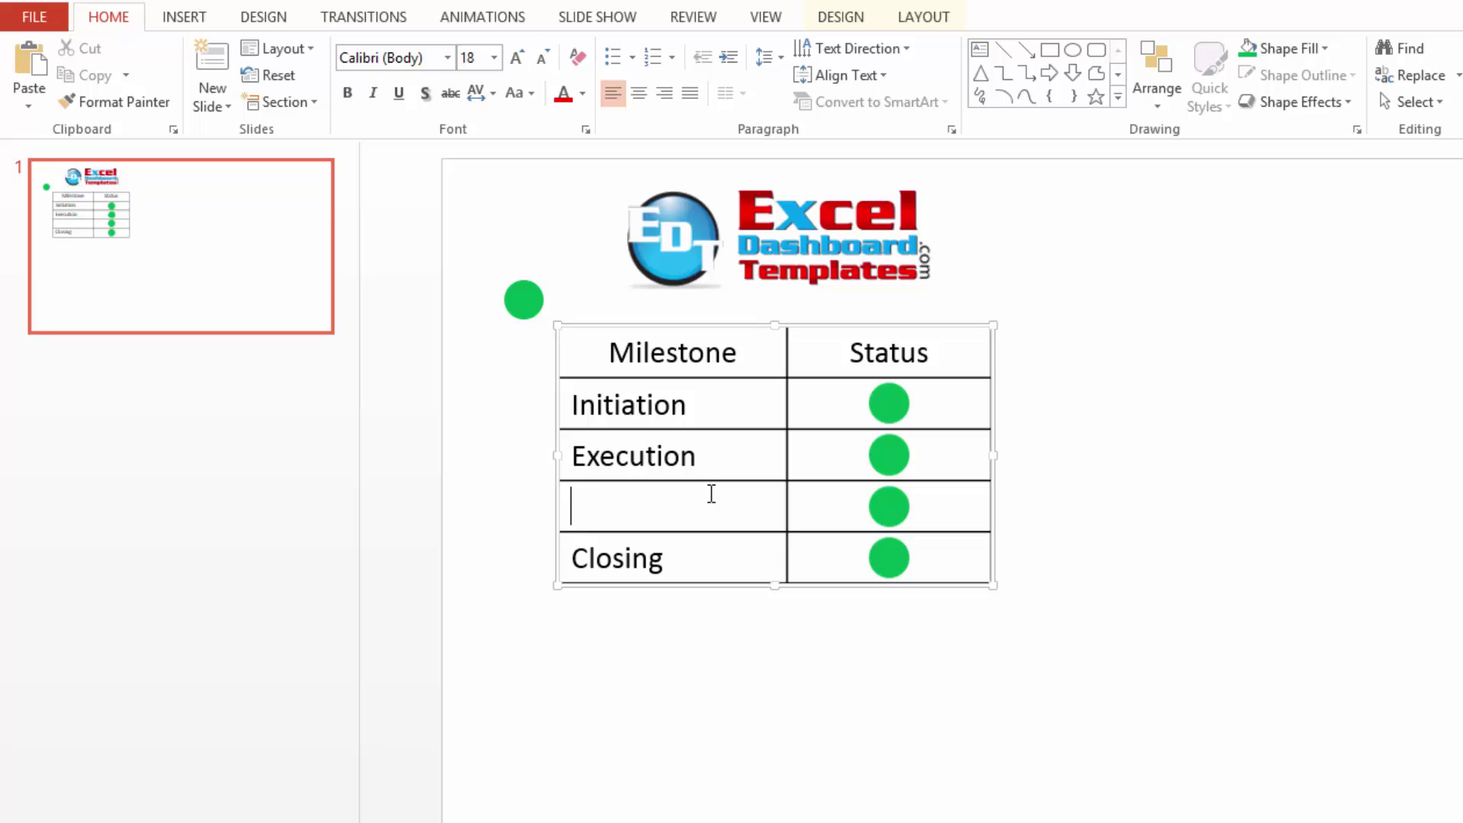
type("- Phase 12")
key("BackSpace")
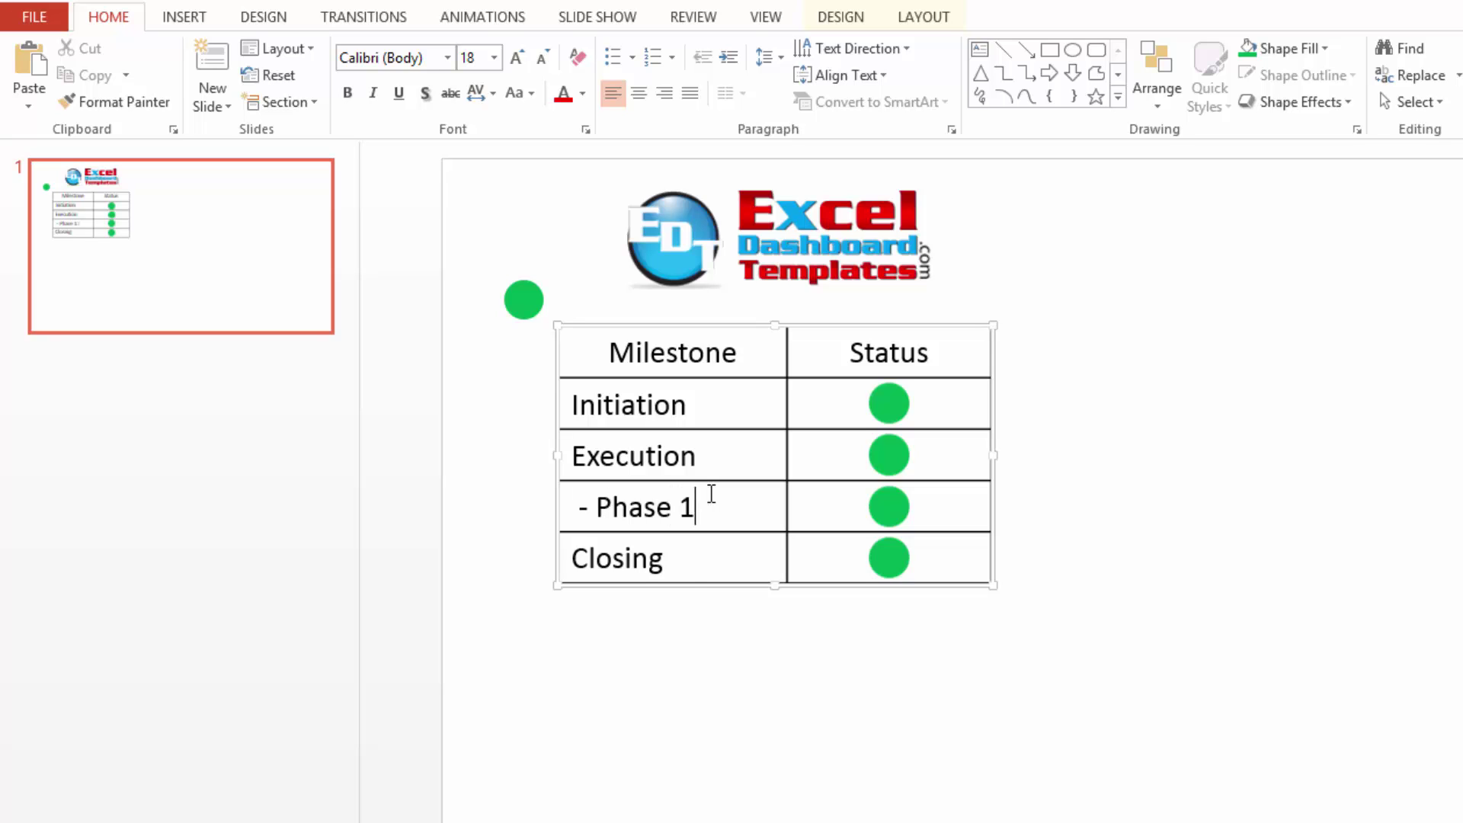
left_click(709, 636)
Duplicate the spare green circle and place the copy just below the original
left_click(187, 18)
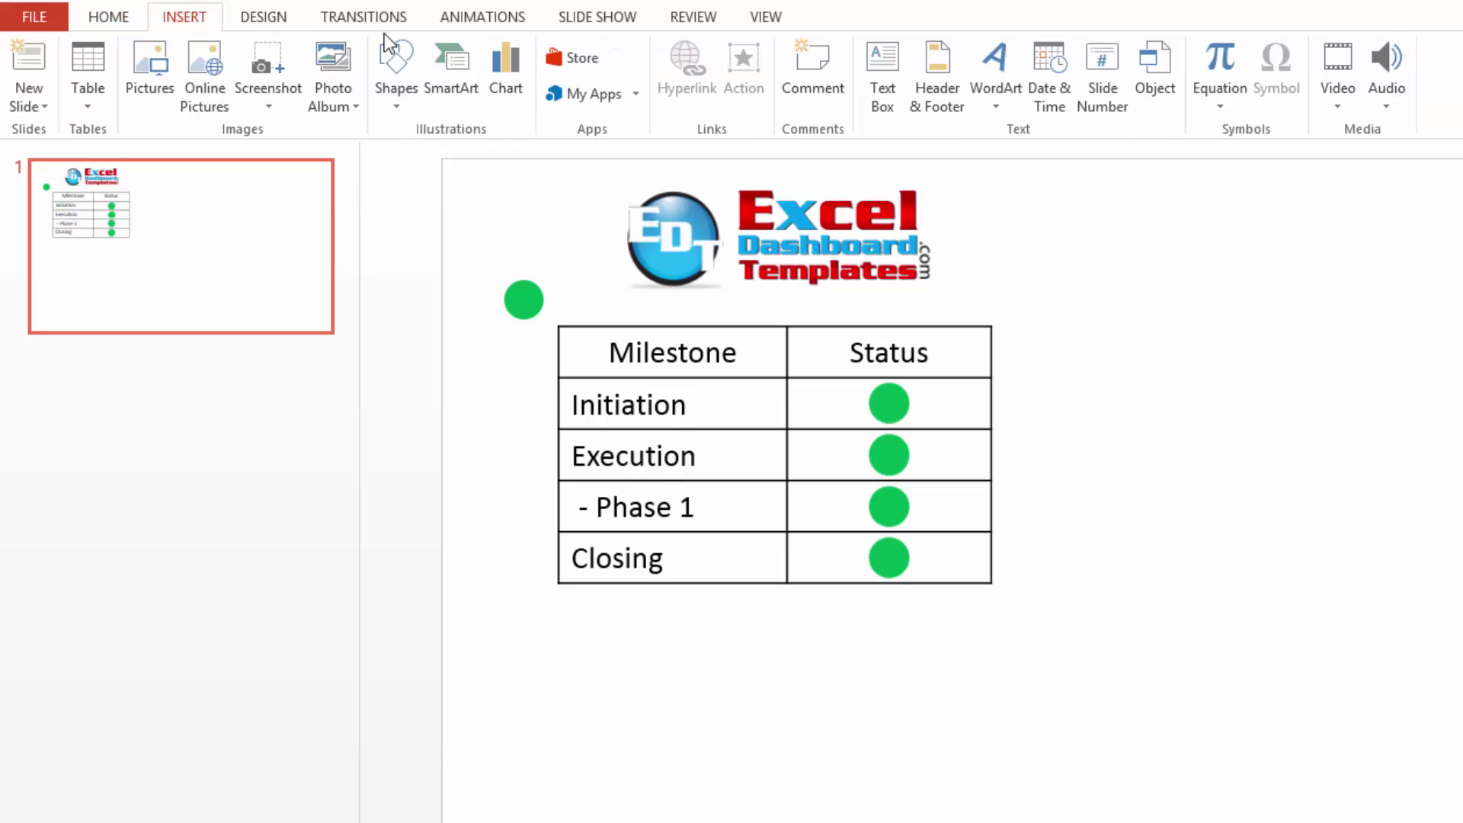
left_click(891, 389)
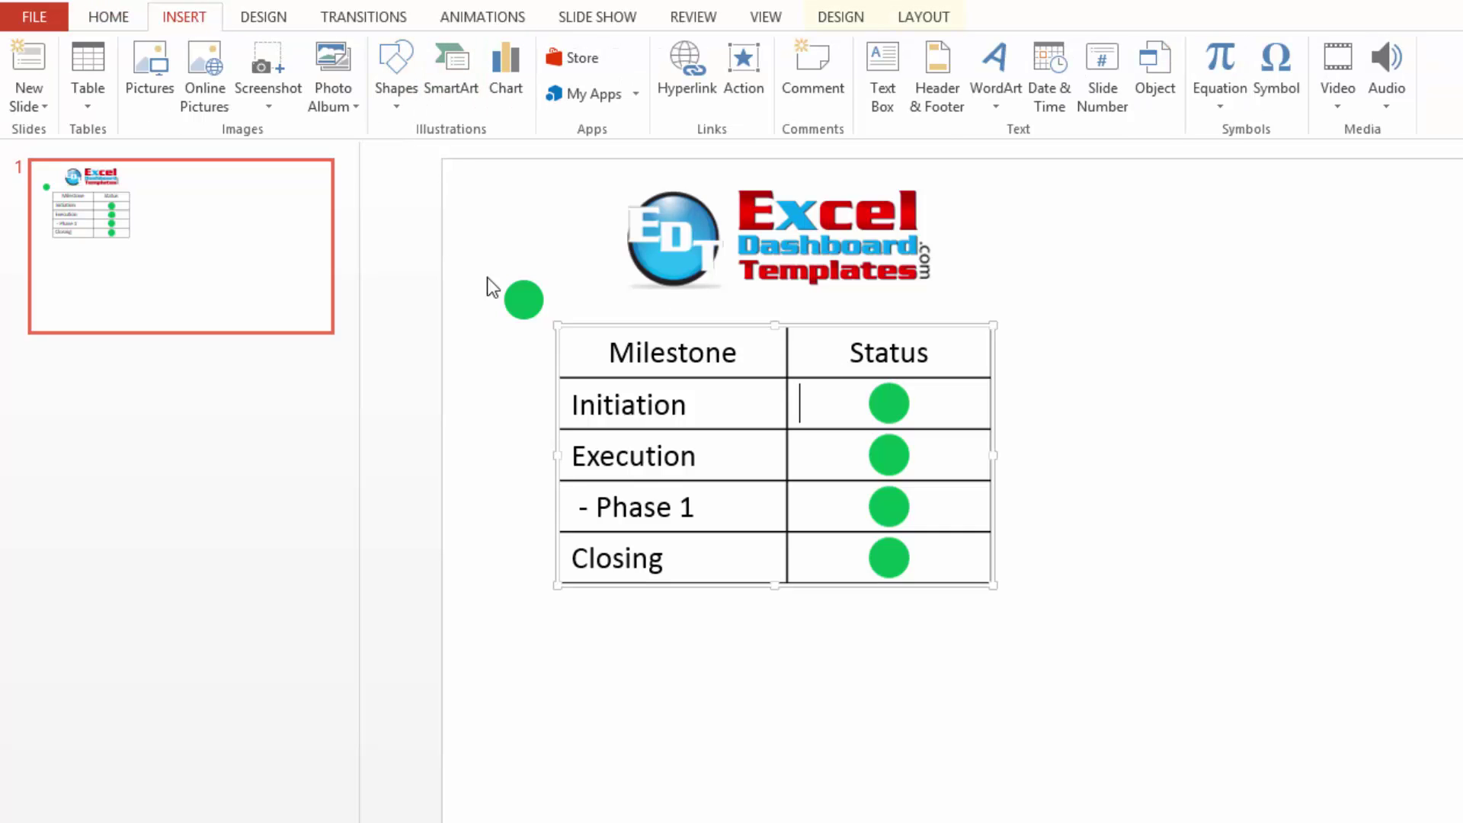
left_click(524, 298)
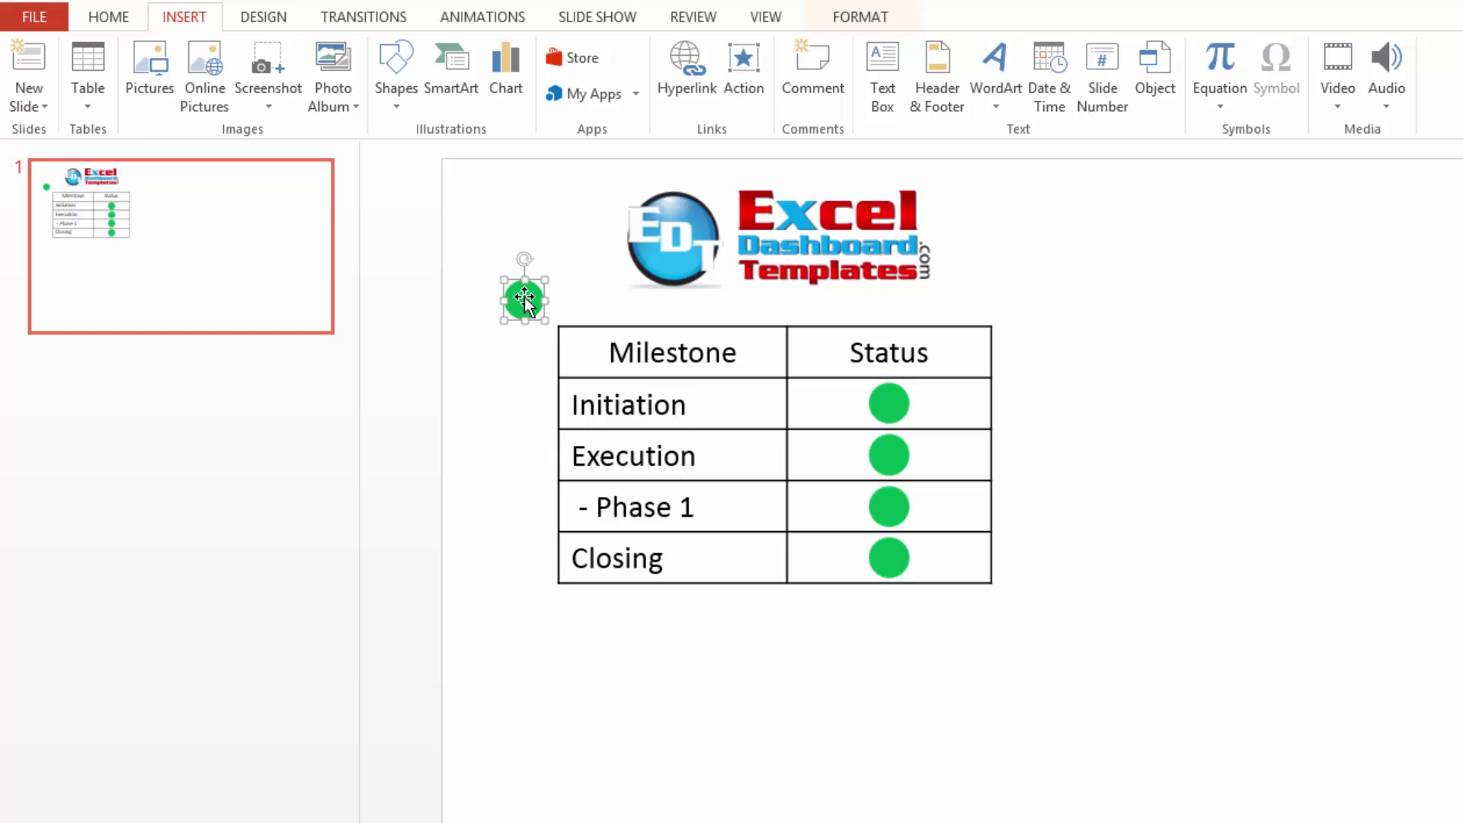
key("ctrl+c")
key("ctrl+v")
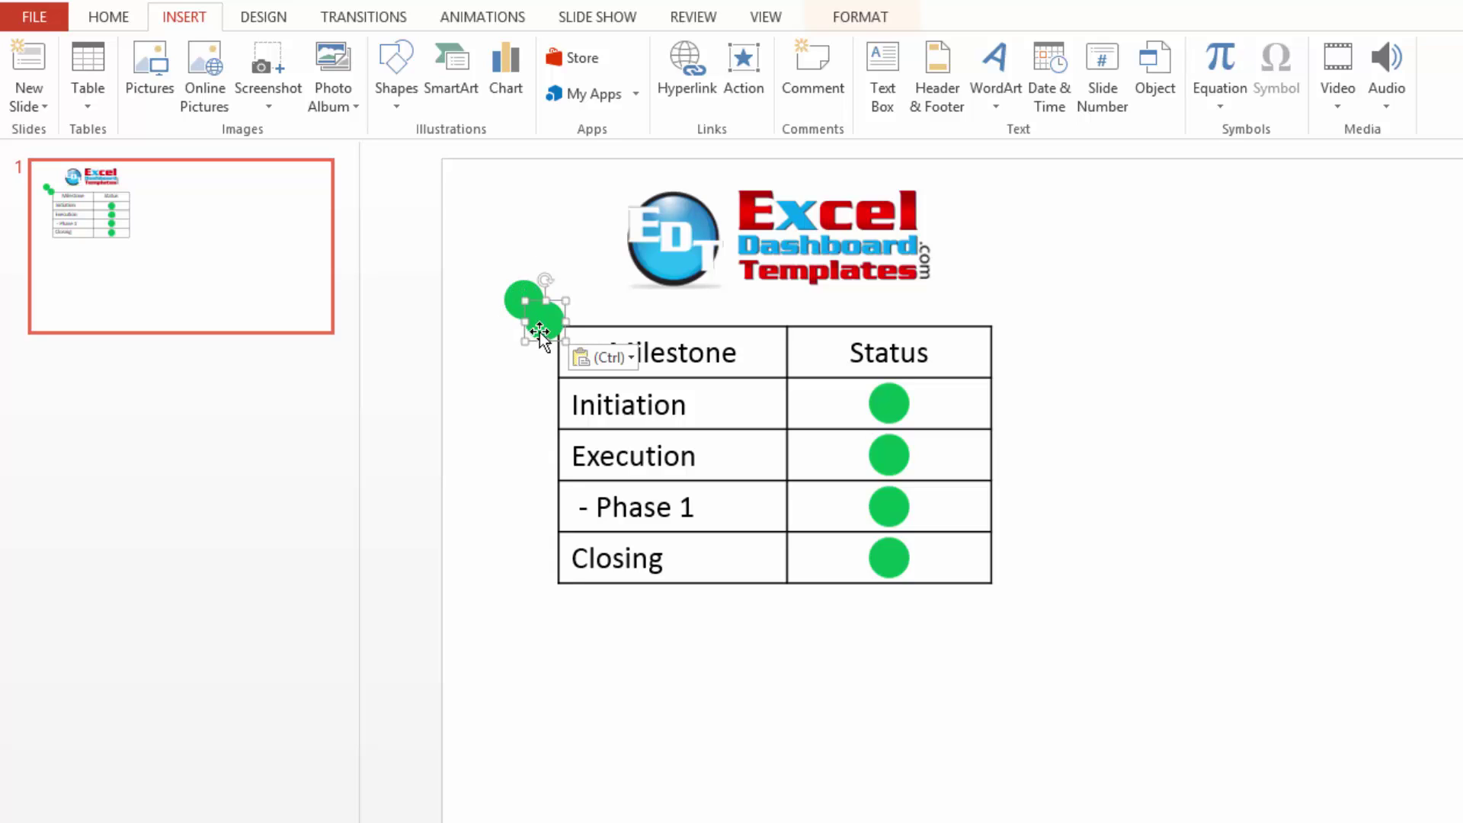
left_click_drag(540, 318, 519, 368)
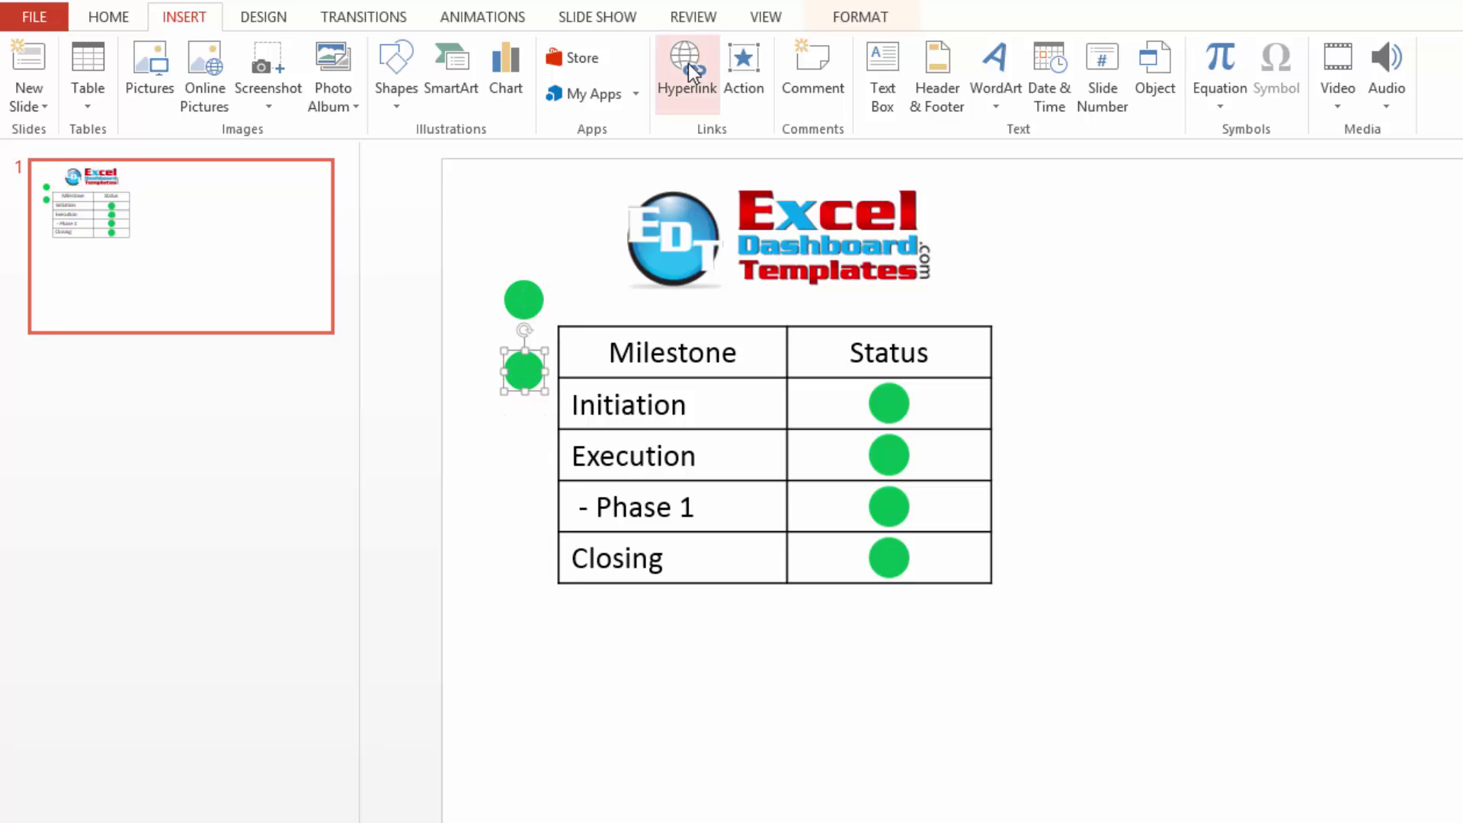
Fill the duplicate circle yellow and reselect it
left_click(861, 16)
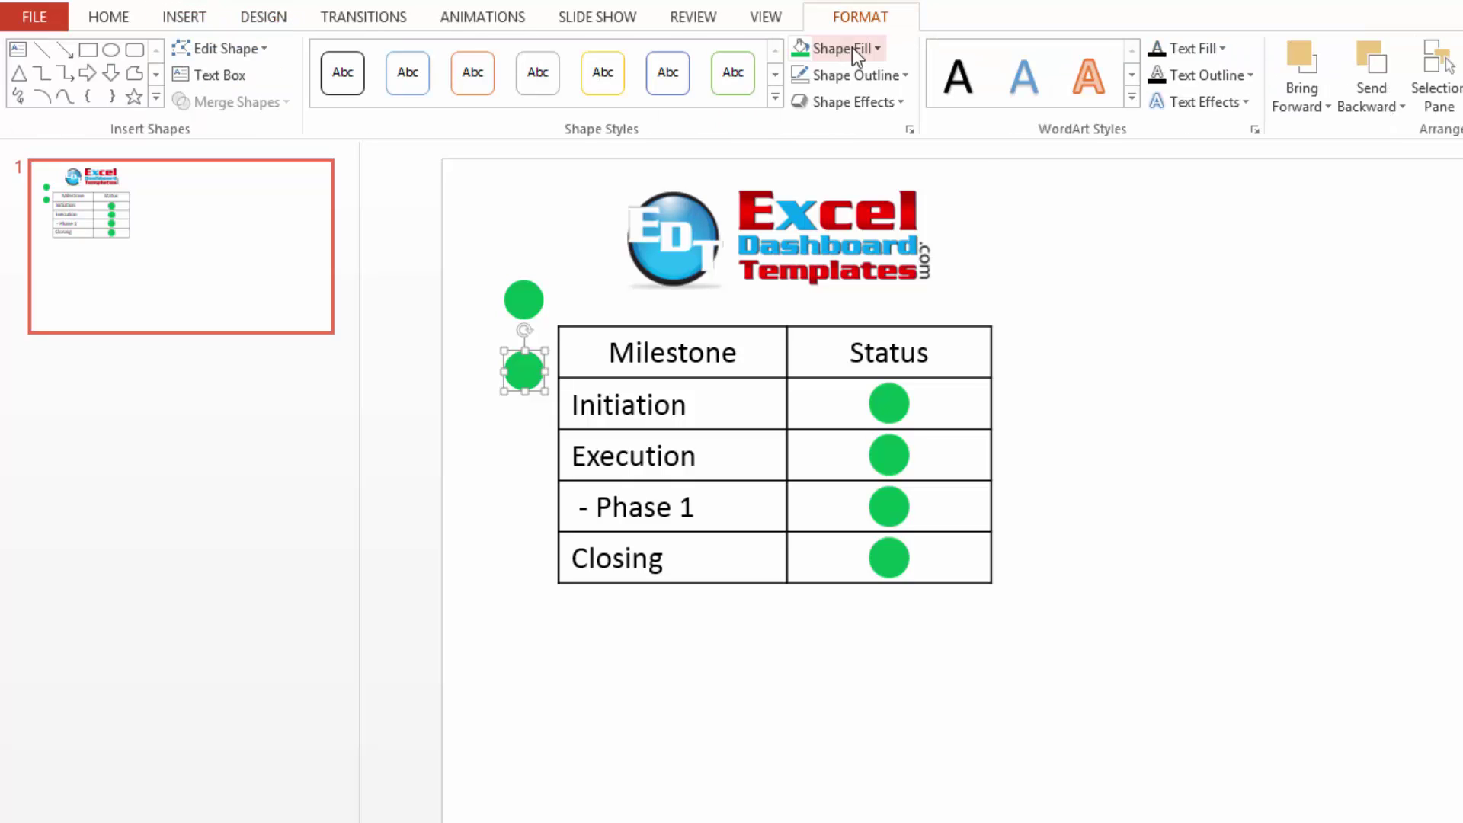
left_click(853, 48)
left_click(858, 229)
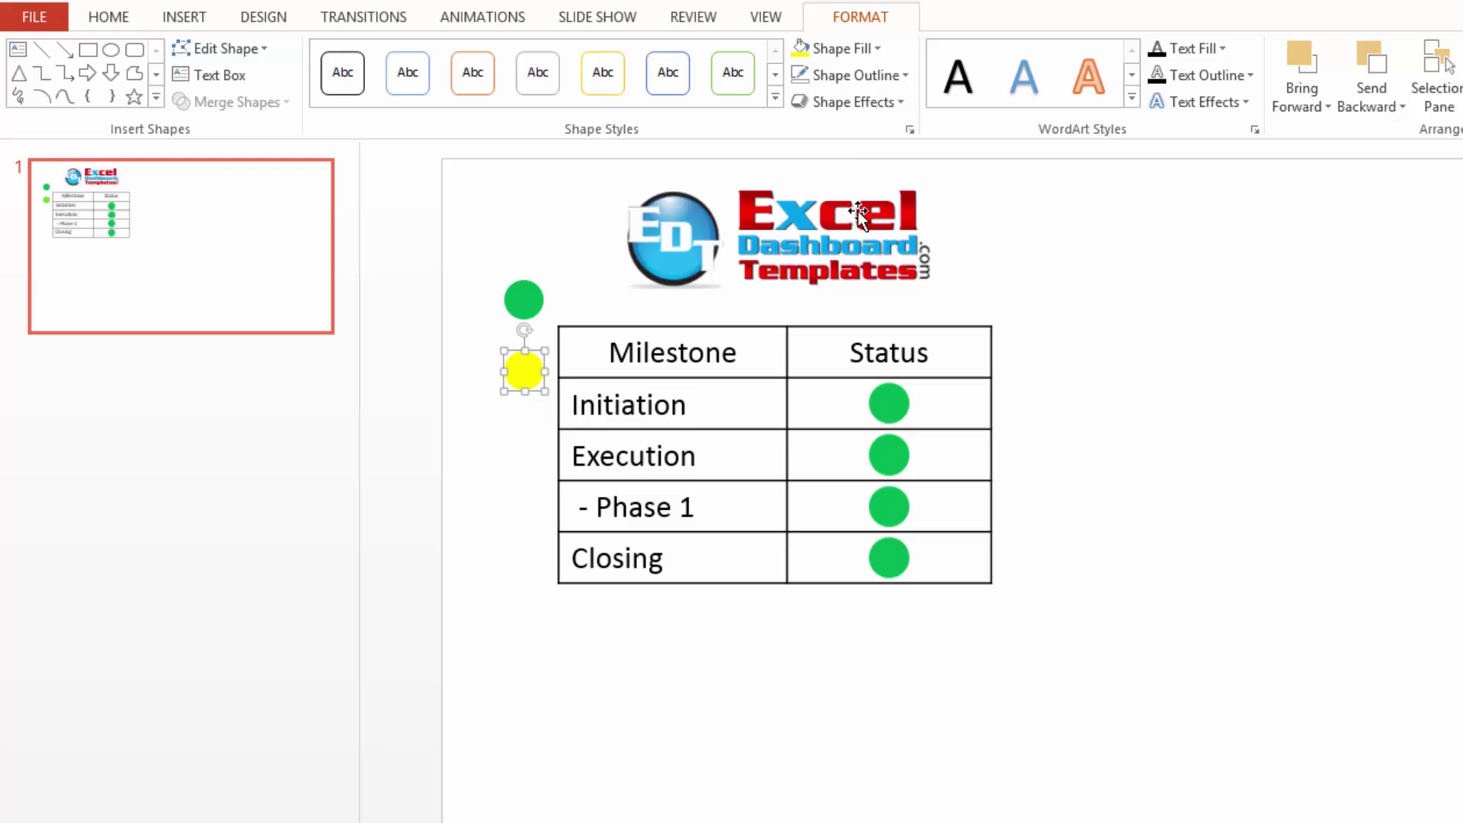
left_click(651, 428)
left_click(539, 369)
Give the Phase 1 Status cell the copied yellow circle as its picture fill, then close the pane
left_click(889, 497)
right_click(909, 499)
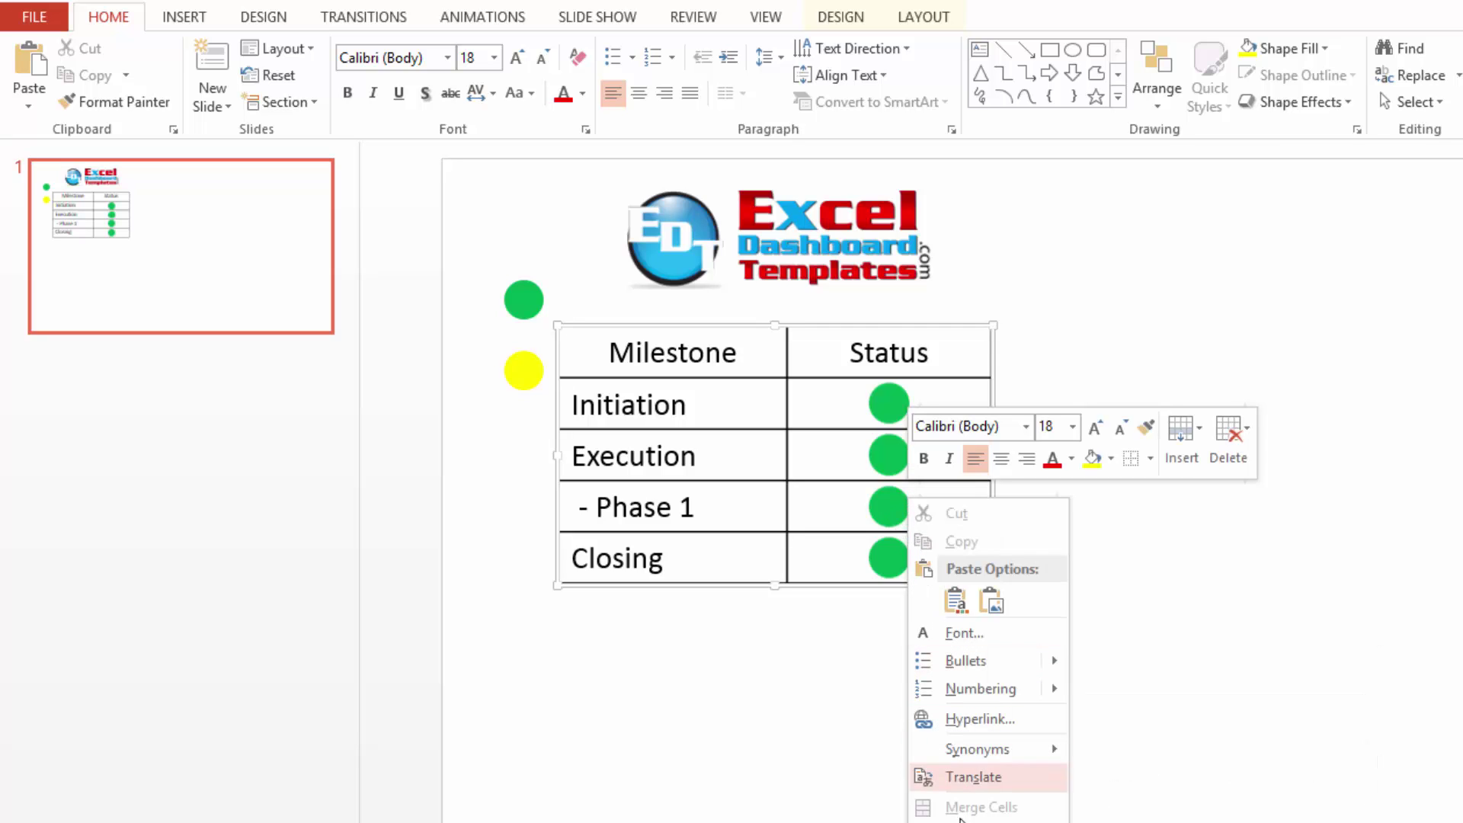
left_click(961, 820)
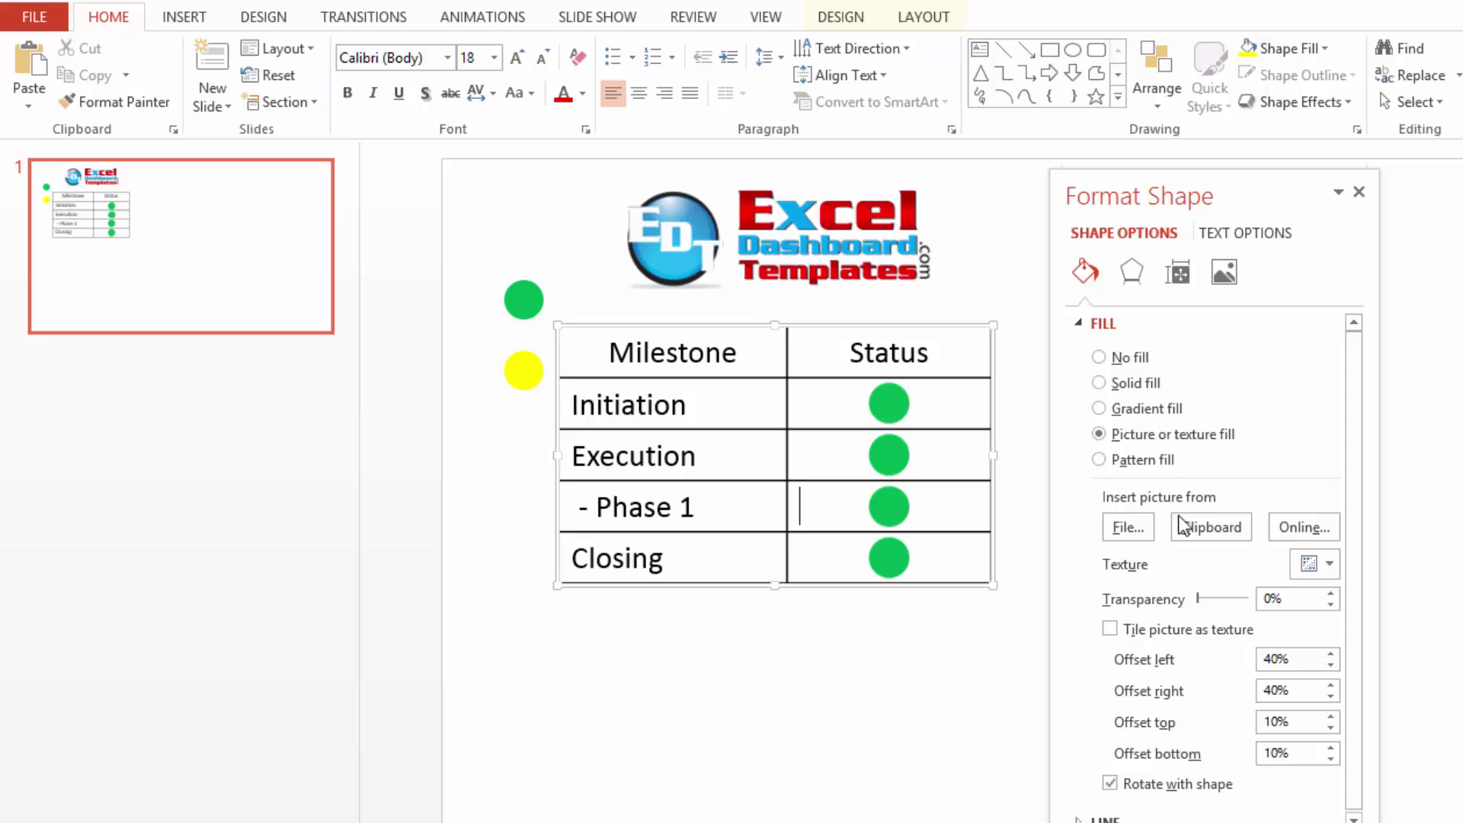
left_click(1189, 524)
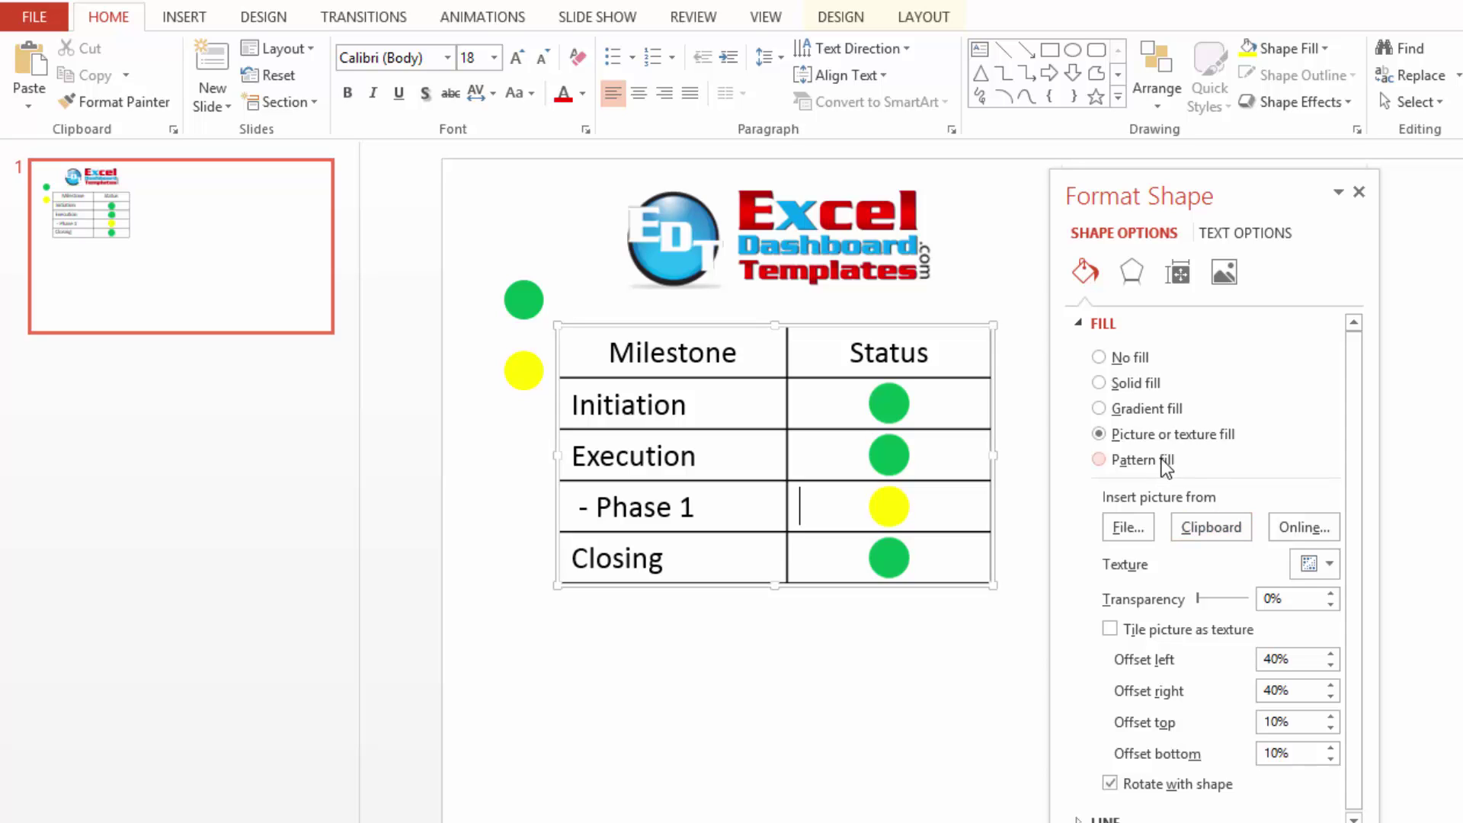
left_click(978, 613)
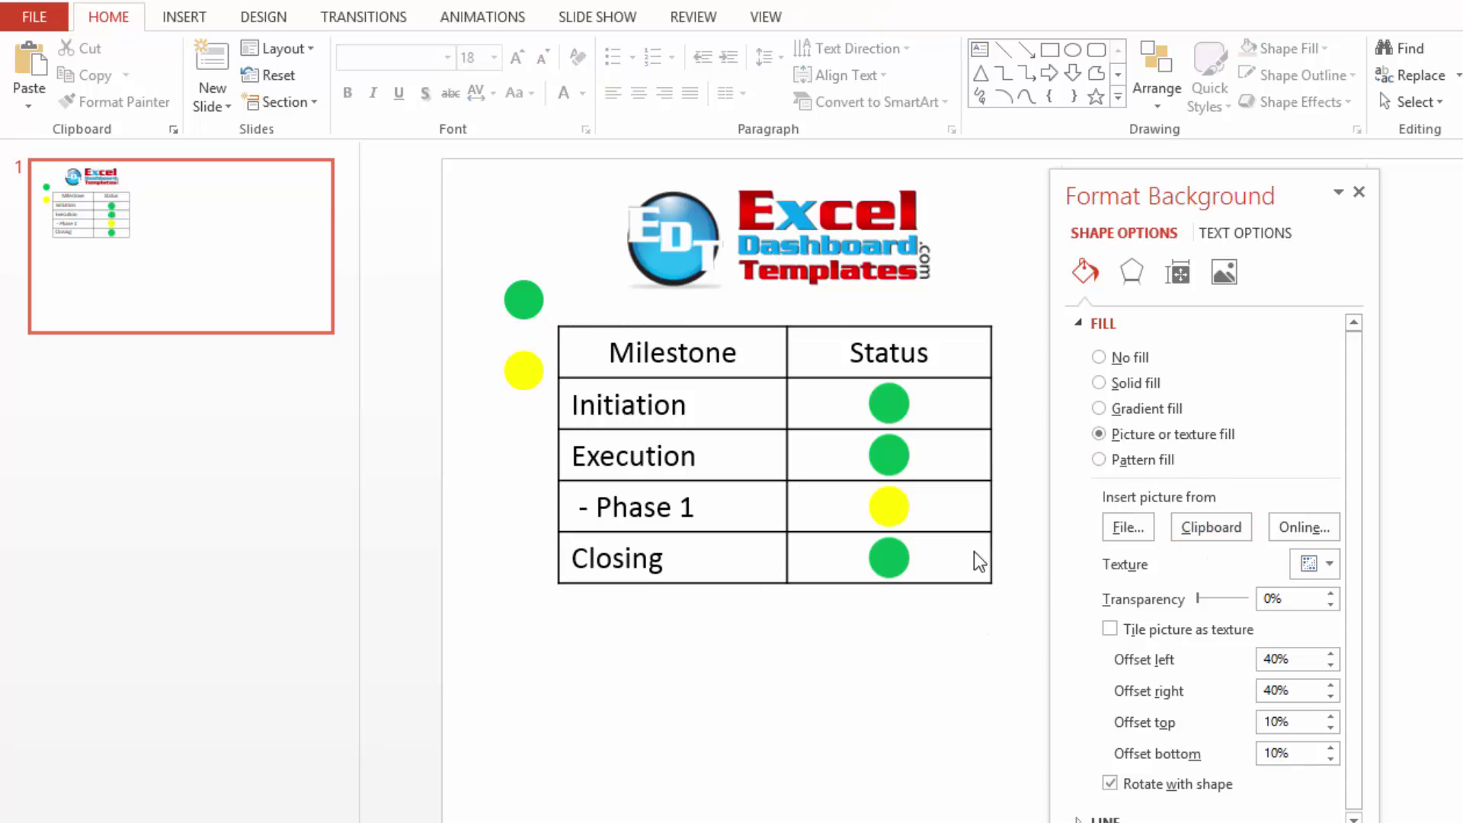
left_click(1358, 192)
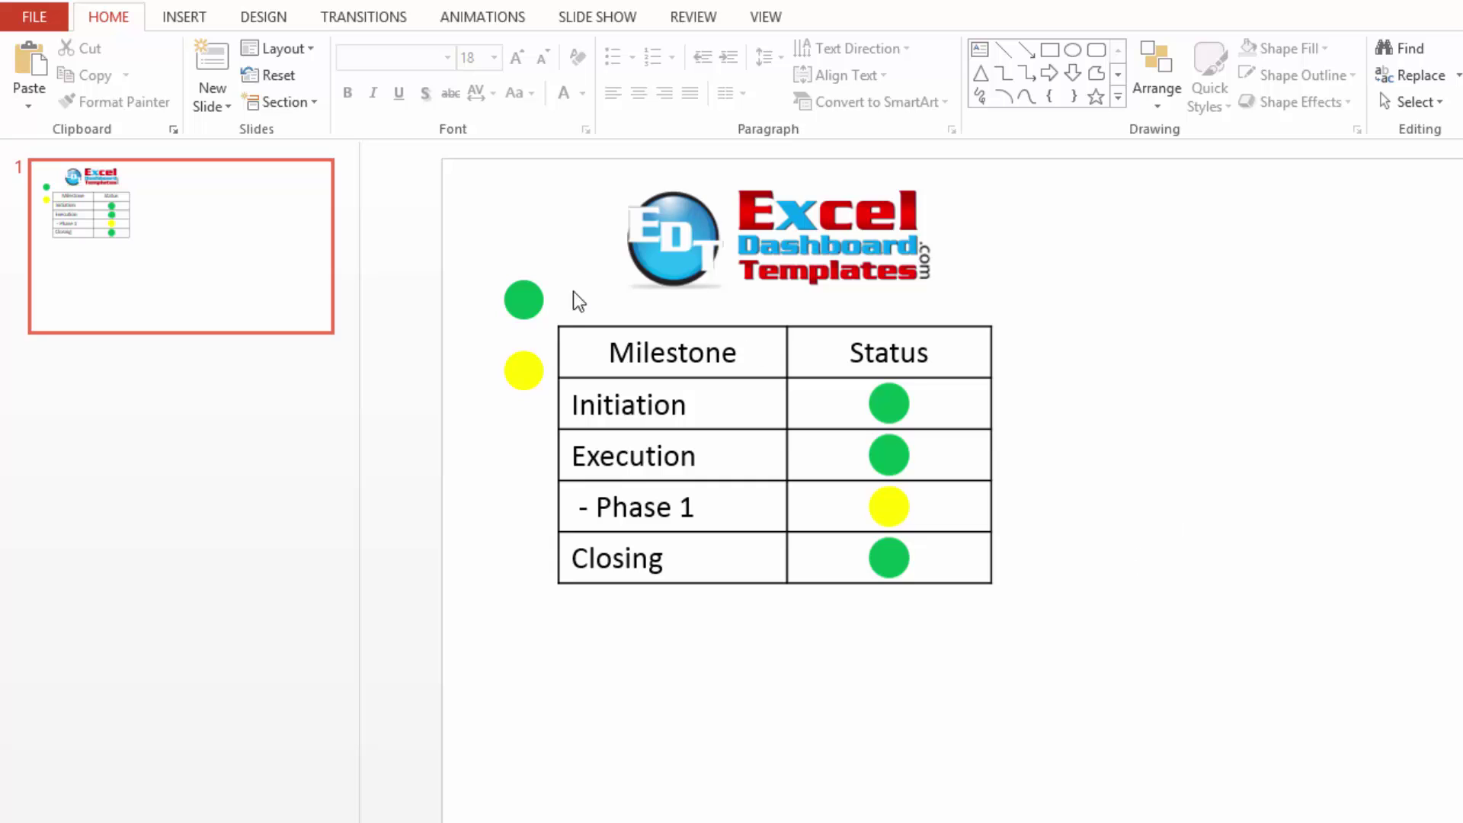
Duplicate the yellow circle, move the copy down beside the Execution row, and fill it red
left_click(537, 361)
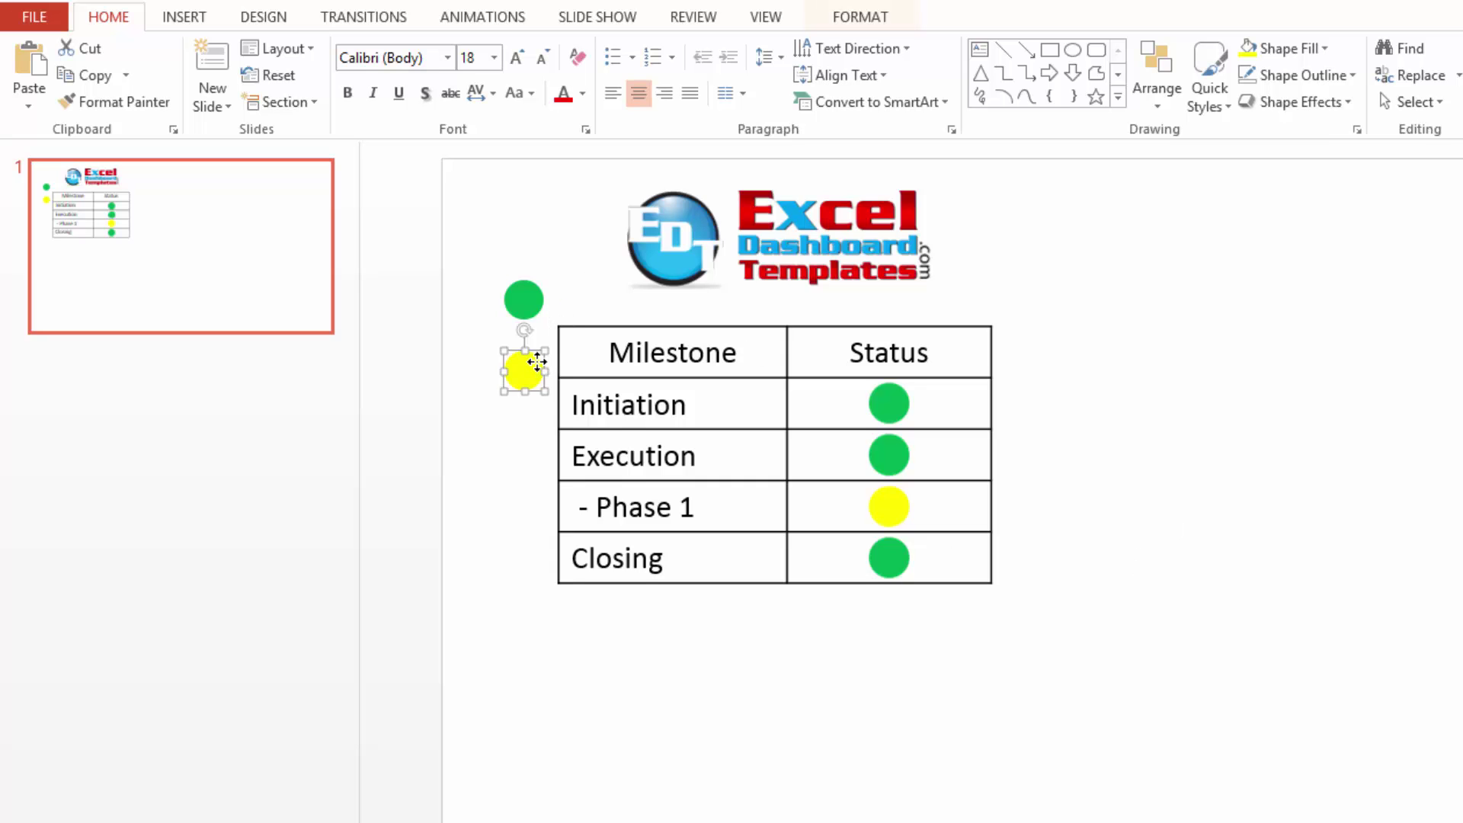
key("ctrl+c")
key("ctrl+v")
left_click_drag(542, 389, 527, 436)
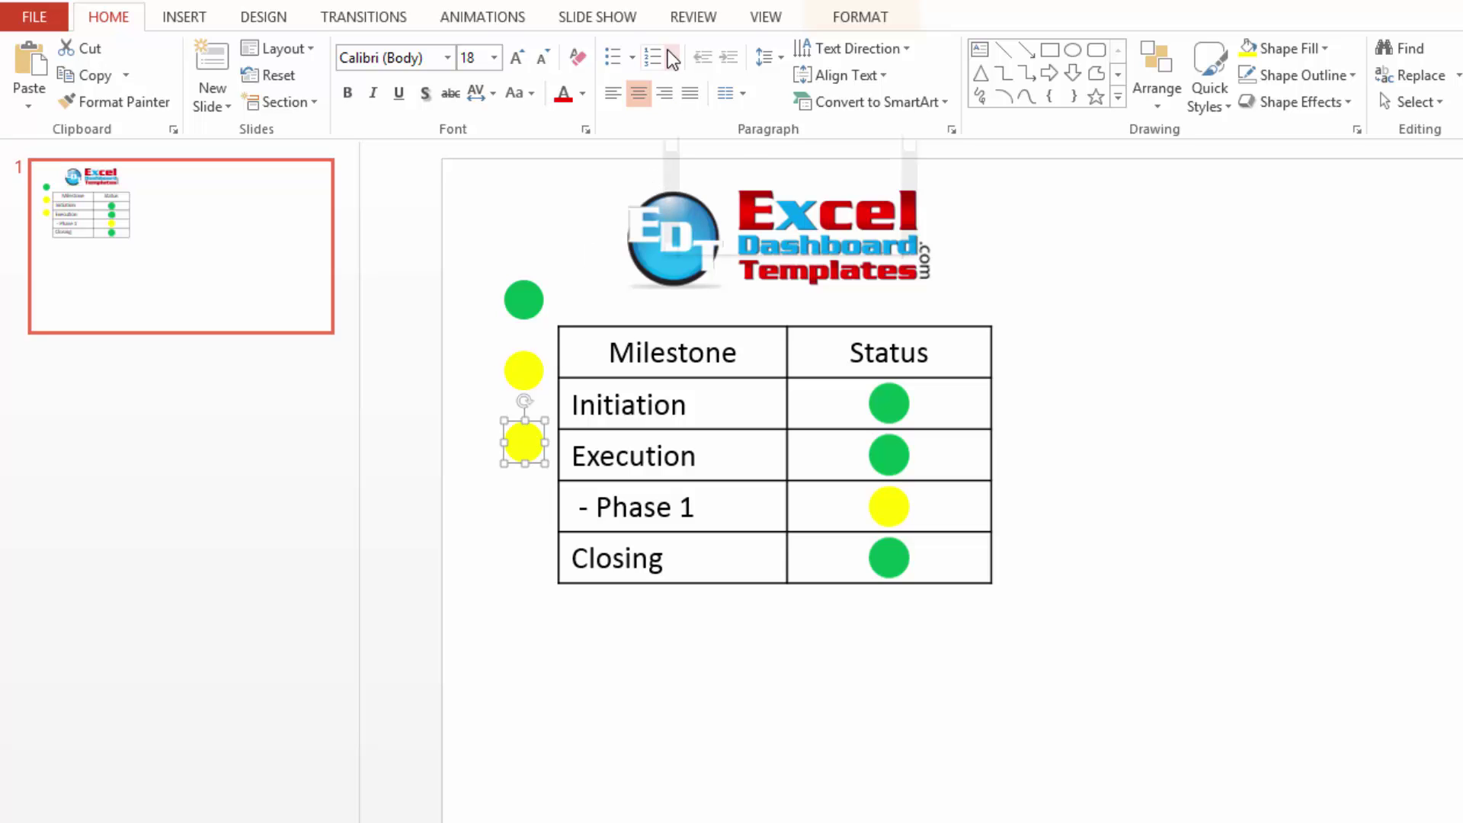
left_click(860, 17)
left_click(838, 48)
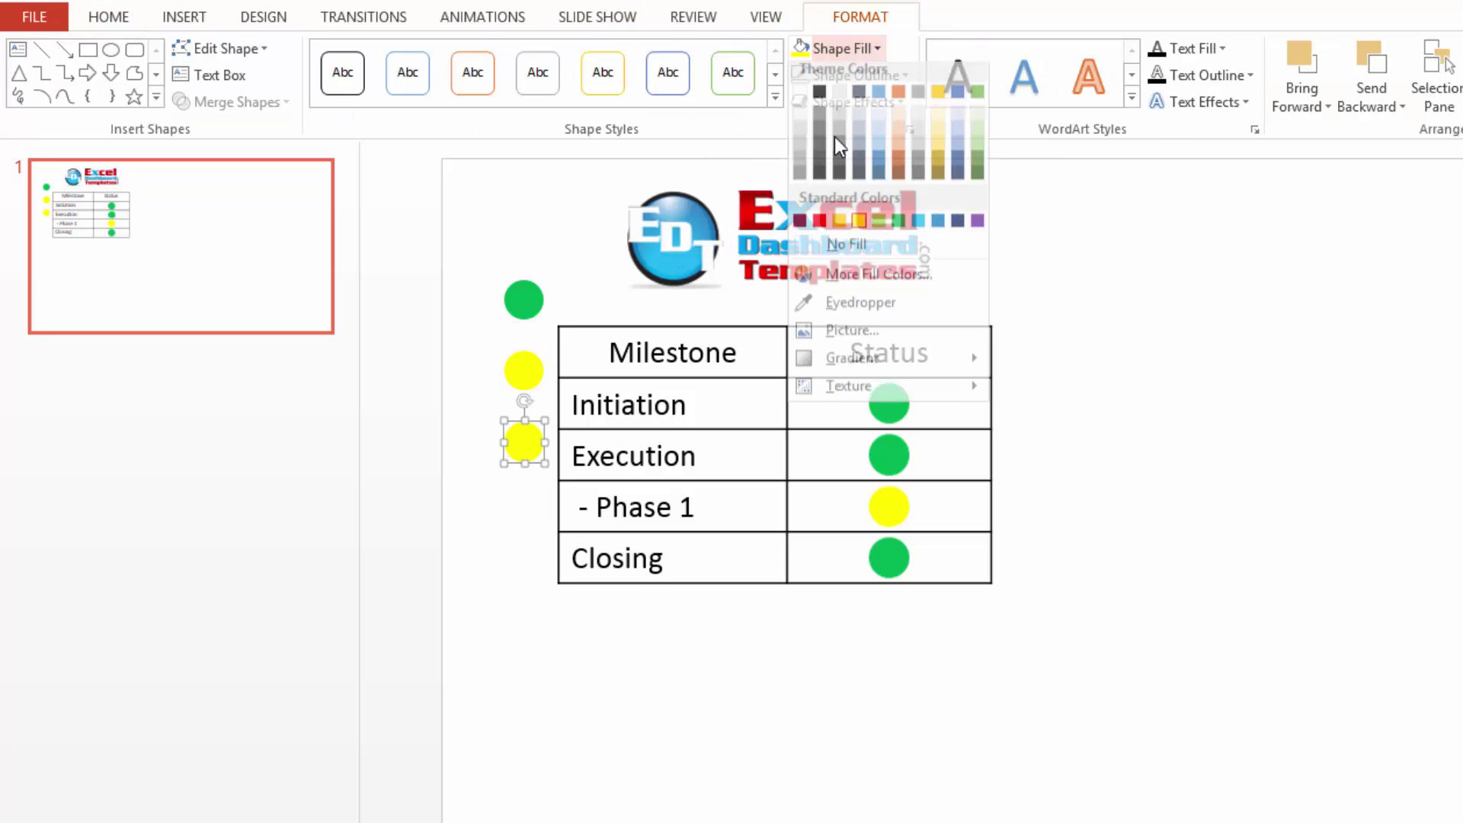
left_click(820, 230)
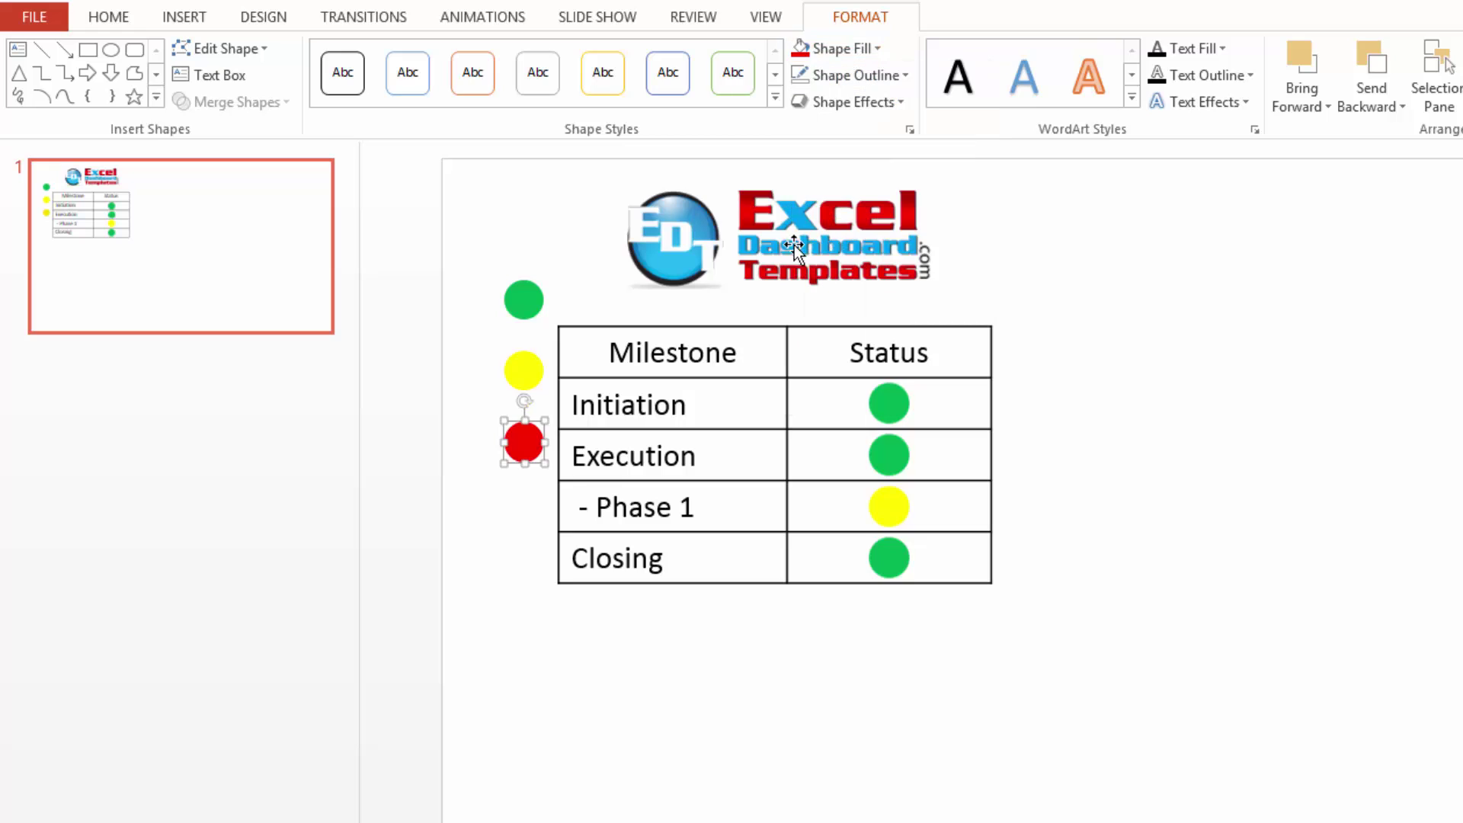
left_click(614, 404)
left_click(532, 436)
Fill the Closing Status cell with the copied red circle and close the formatting pane
left_click(838, 548)
right_click(827, 544)
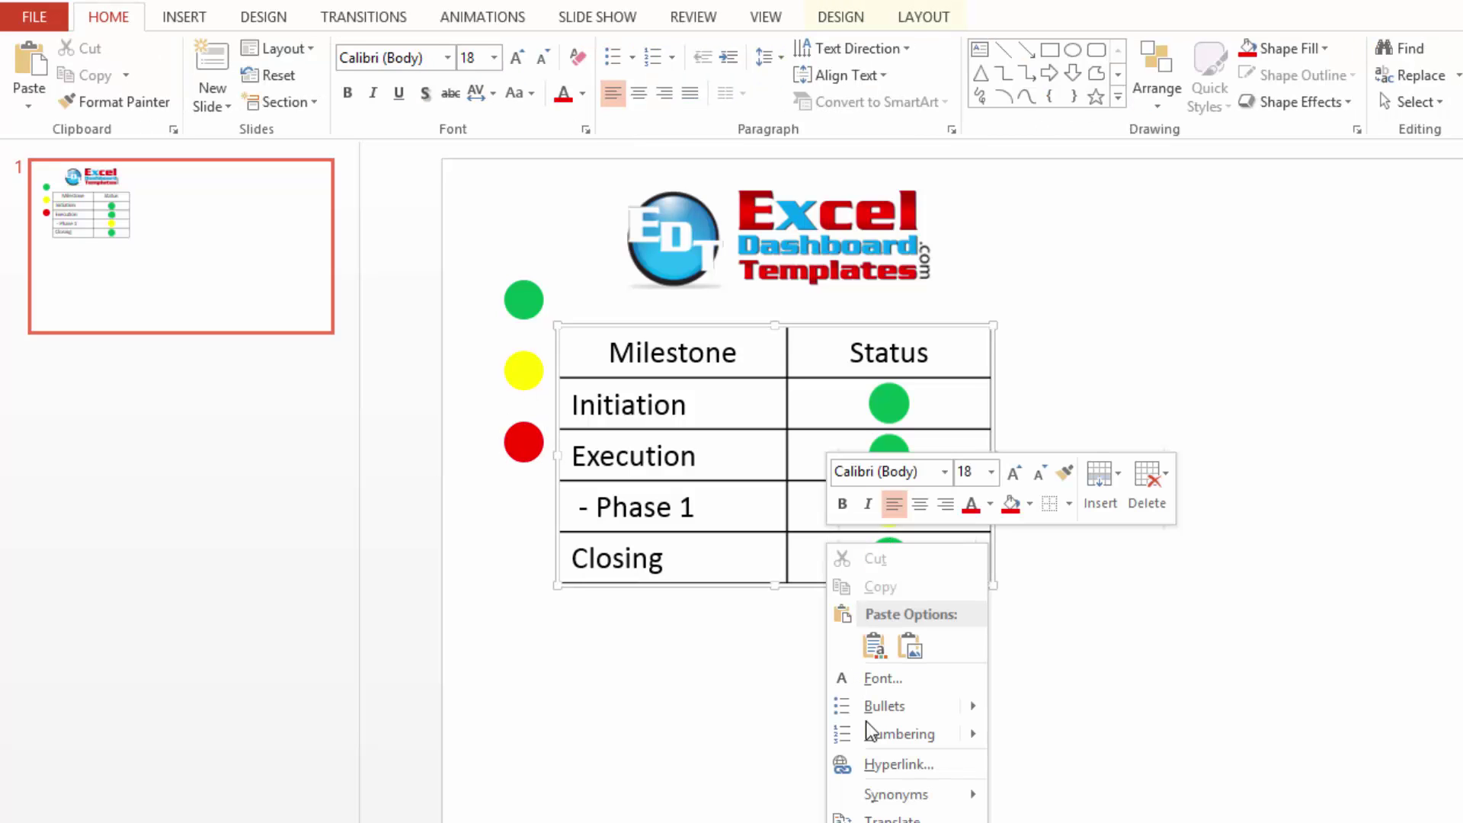
left_click(869, 813)
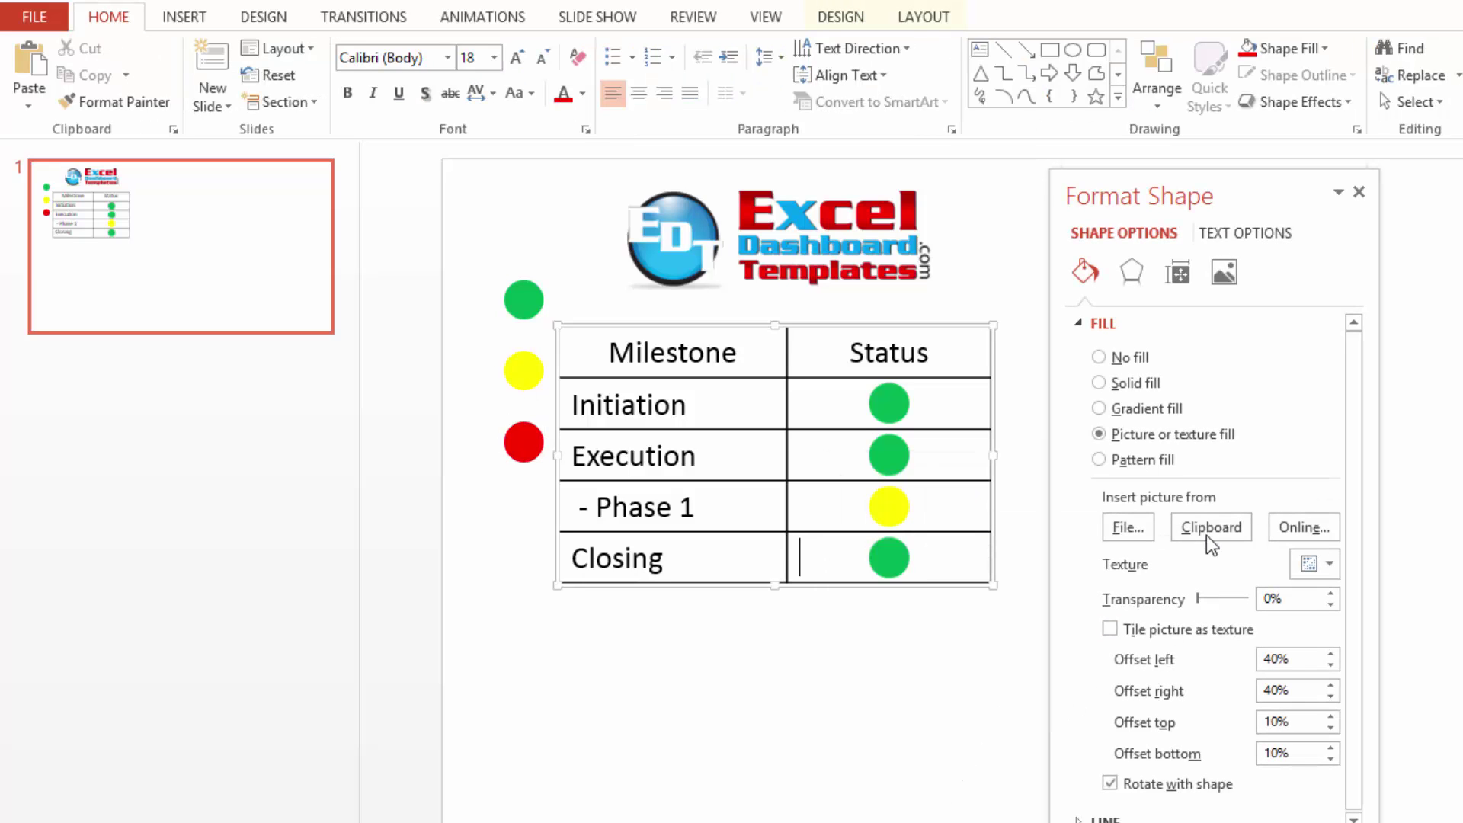
left_click(1210, 524)
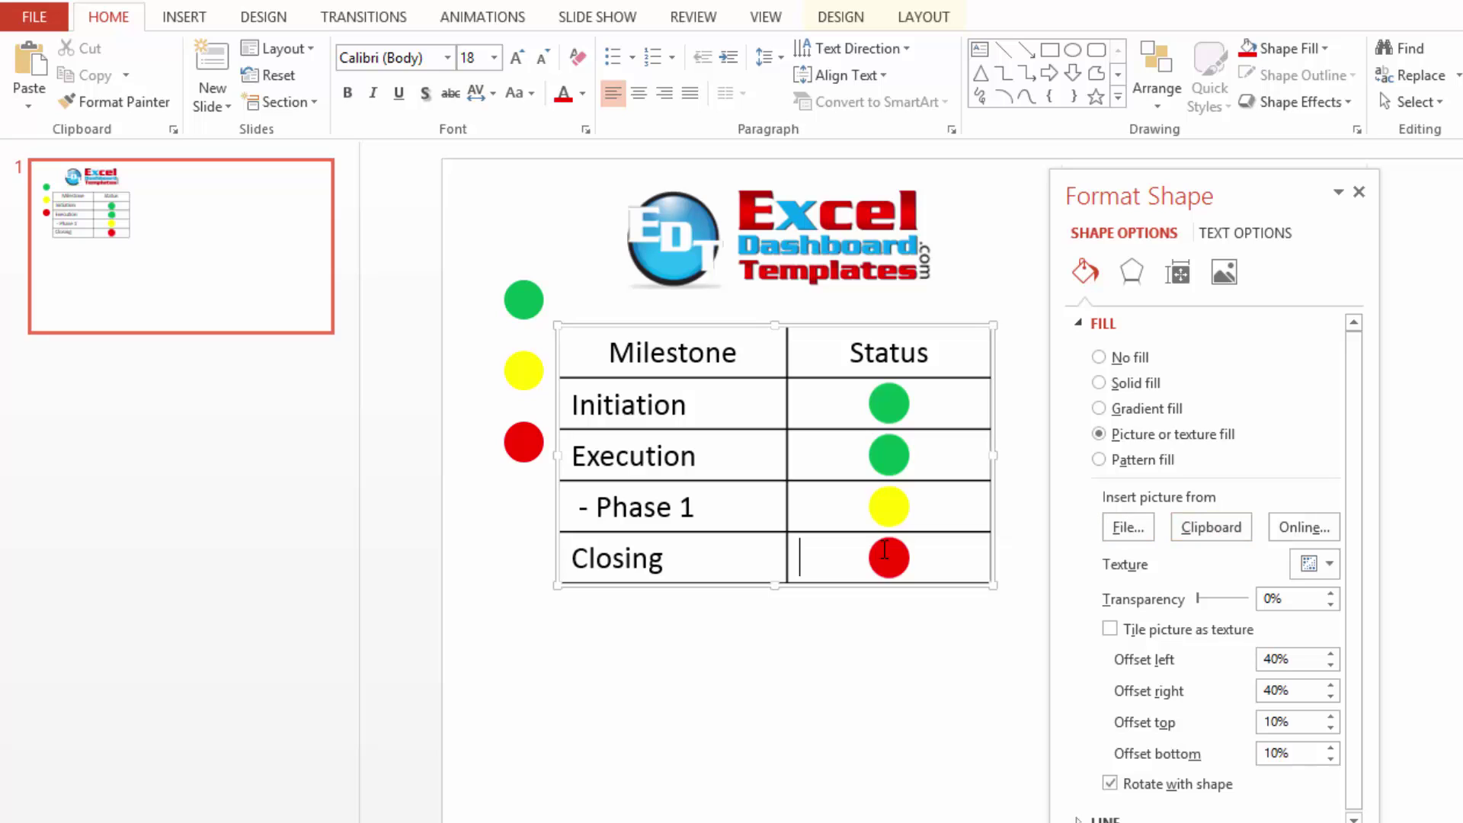
left_click(1355, 192)
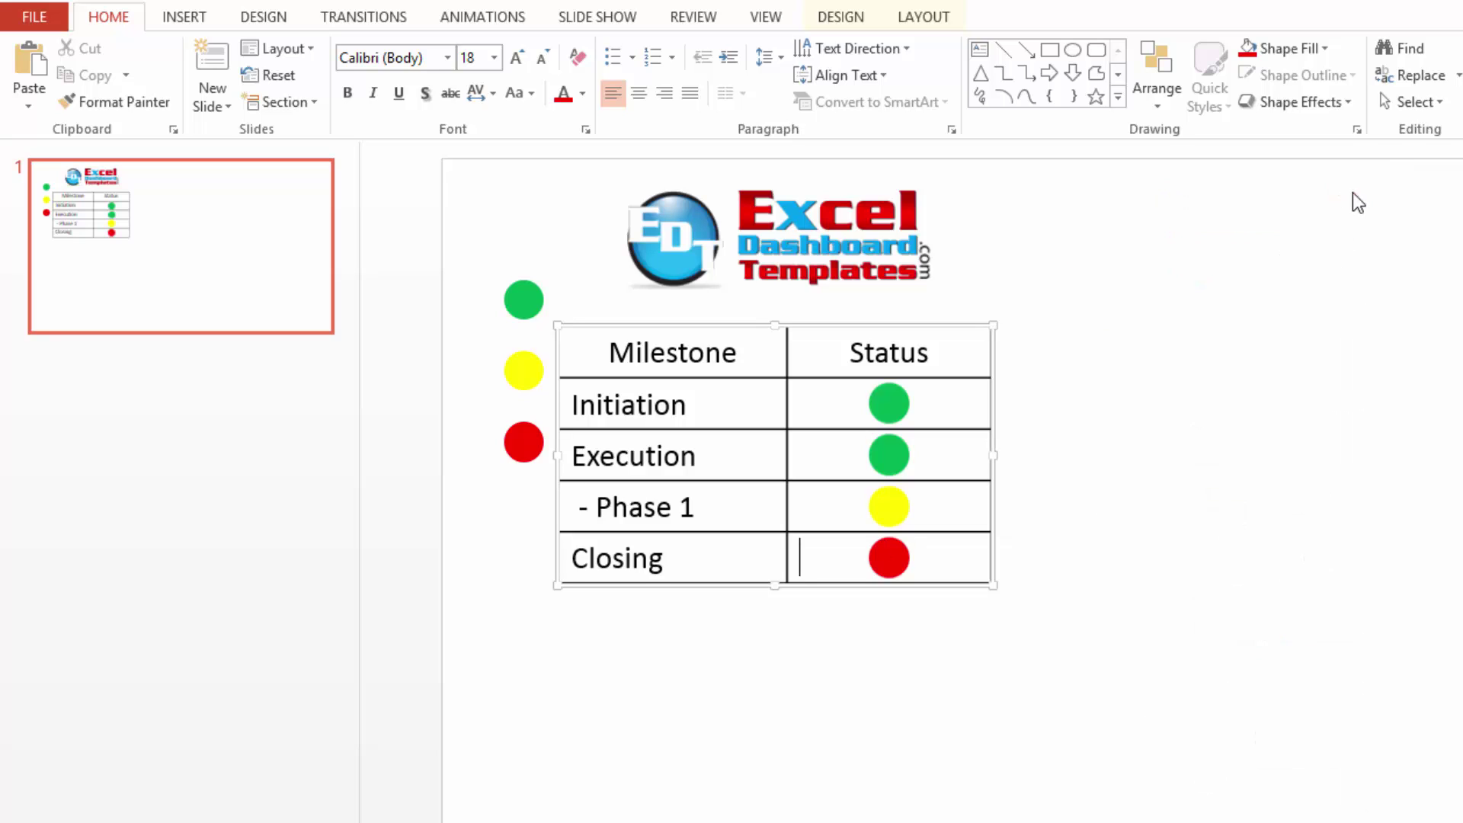
Widen the table to the right to see the status circles stretch, then undo the widening
left_click(1099, 532)
left_click(952, 546)
left_click(992, 454)
left_click_drag(989, 453, 1217, 432)
left_click(1217, 458)
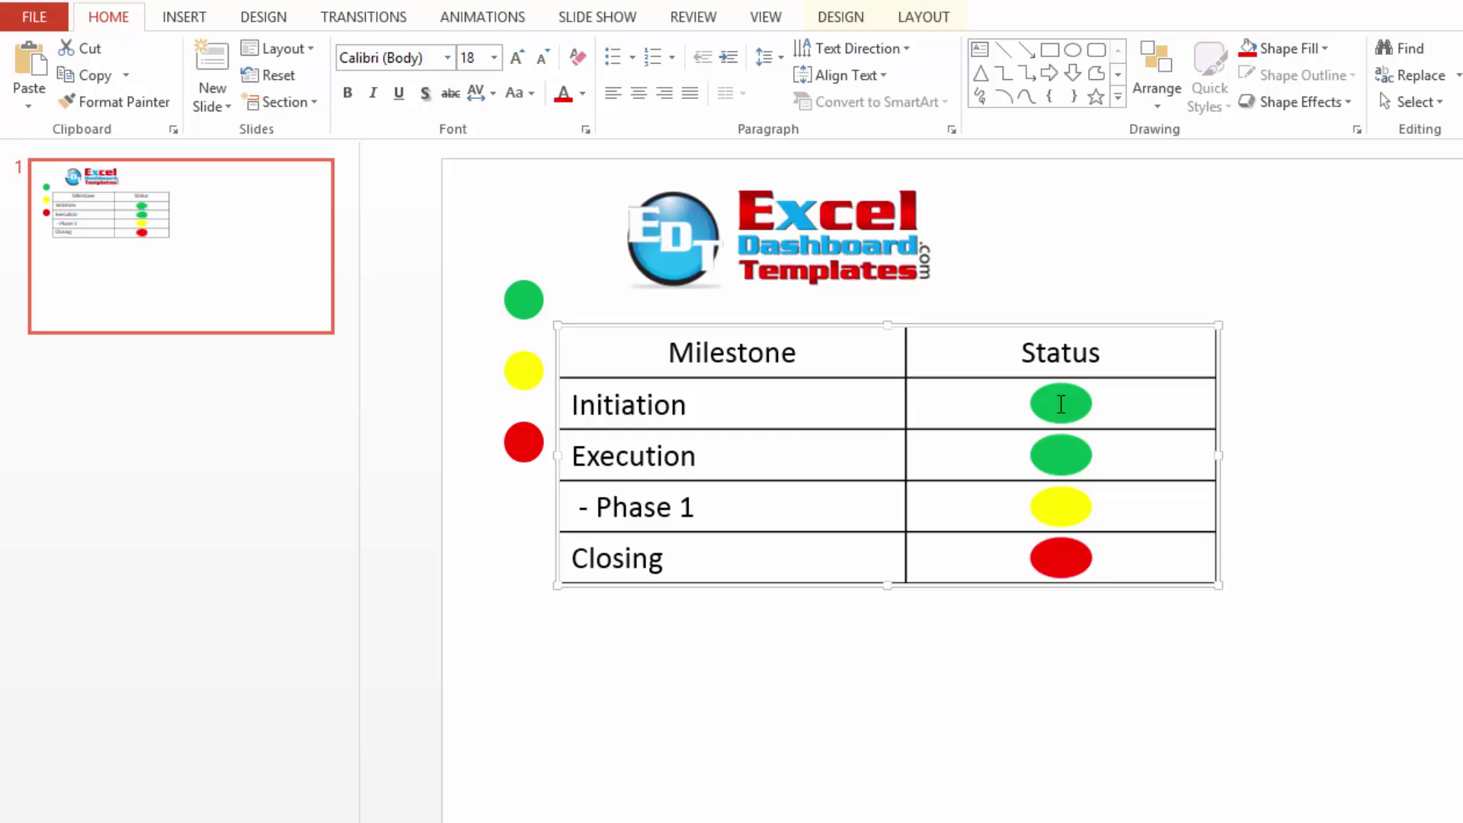
key("ctrl+z")
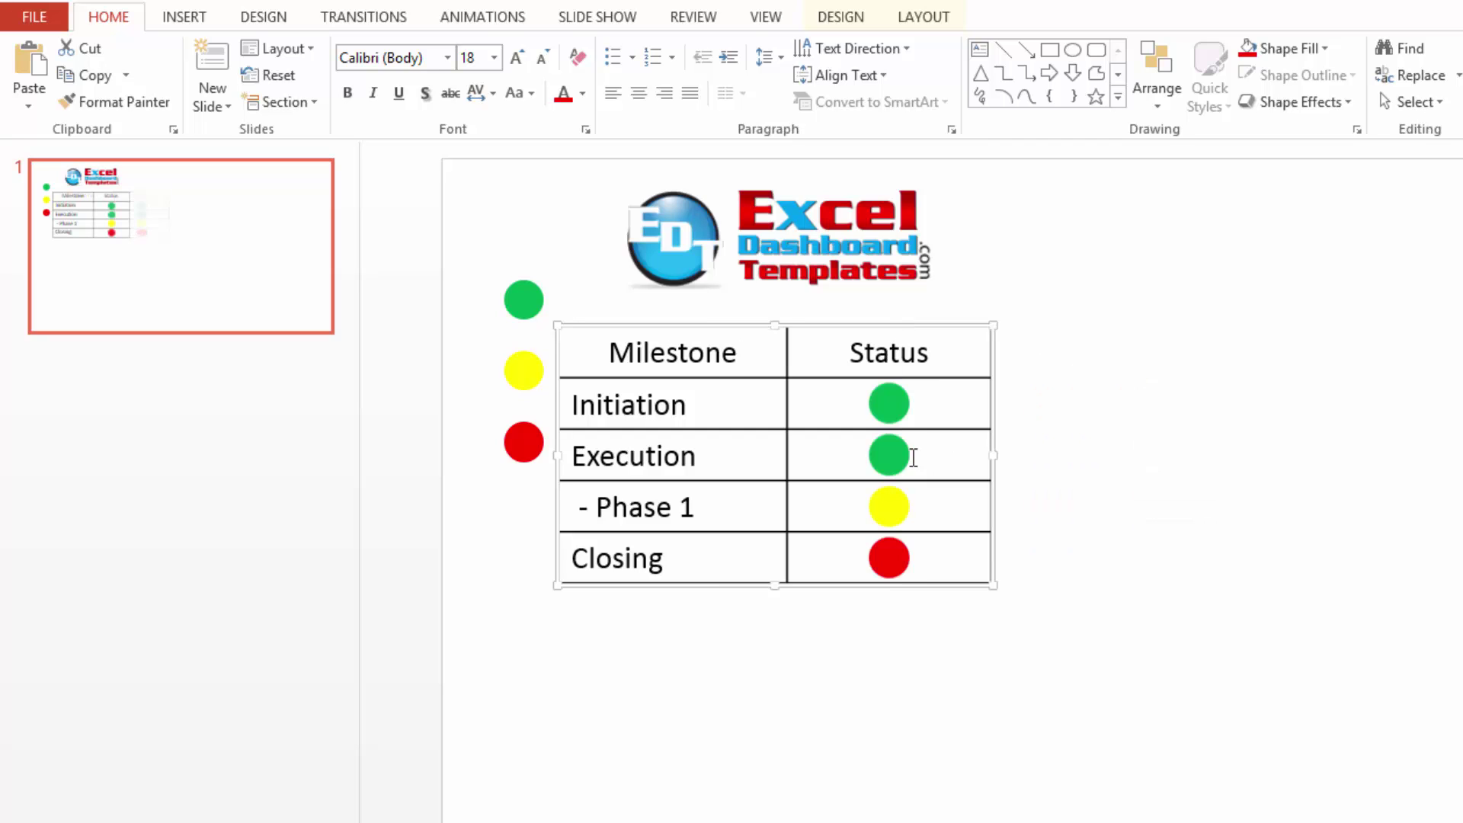
Make the table rows taller, check the Initiation, Execution and Phase 1 status cells, then undo
left_click_drag(774, 587, 782, 668)
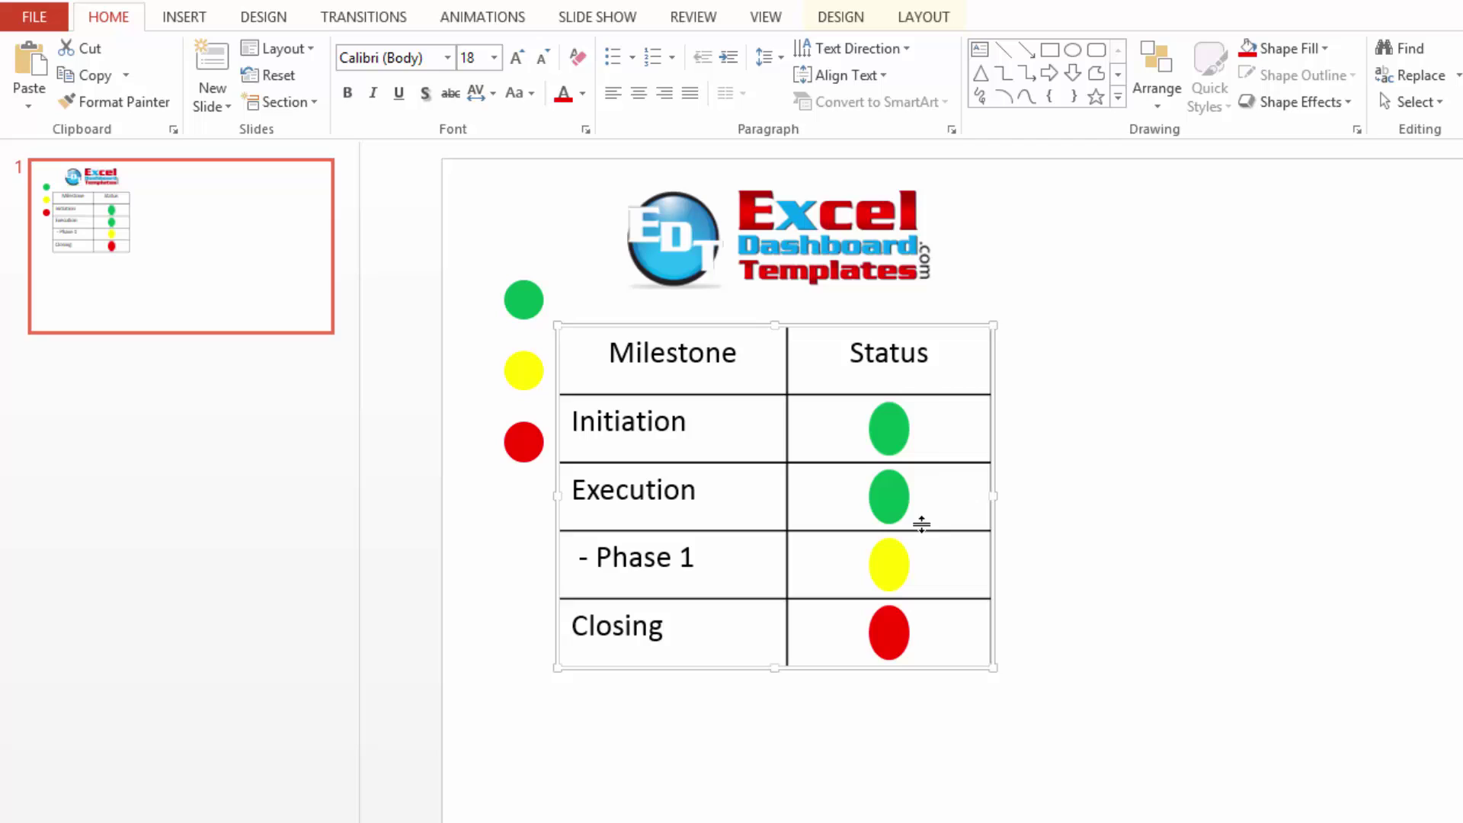
left_click(907, 420)
left_click(926, 488)
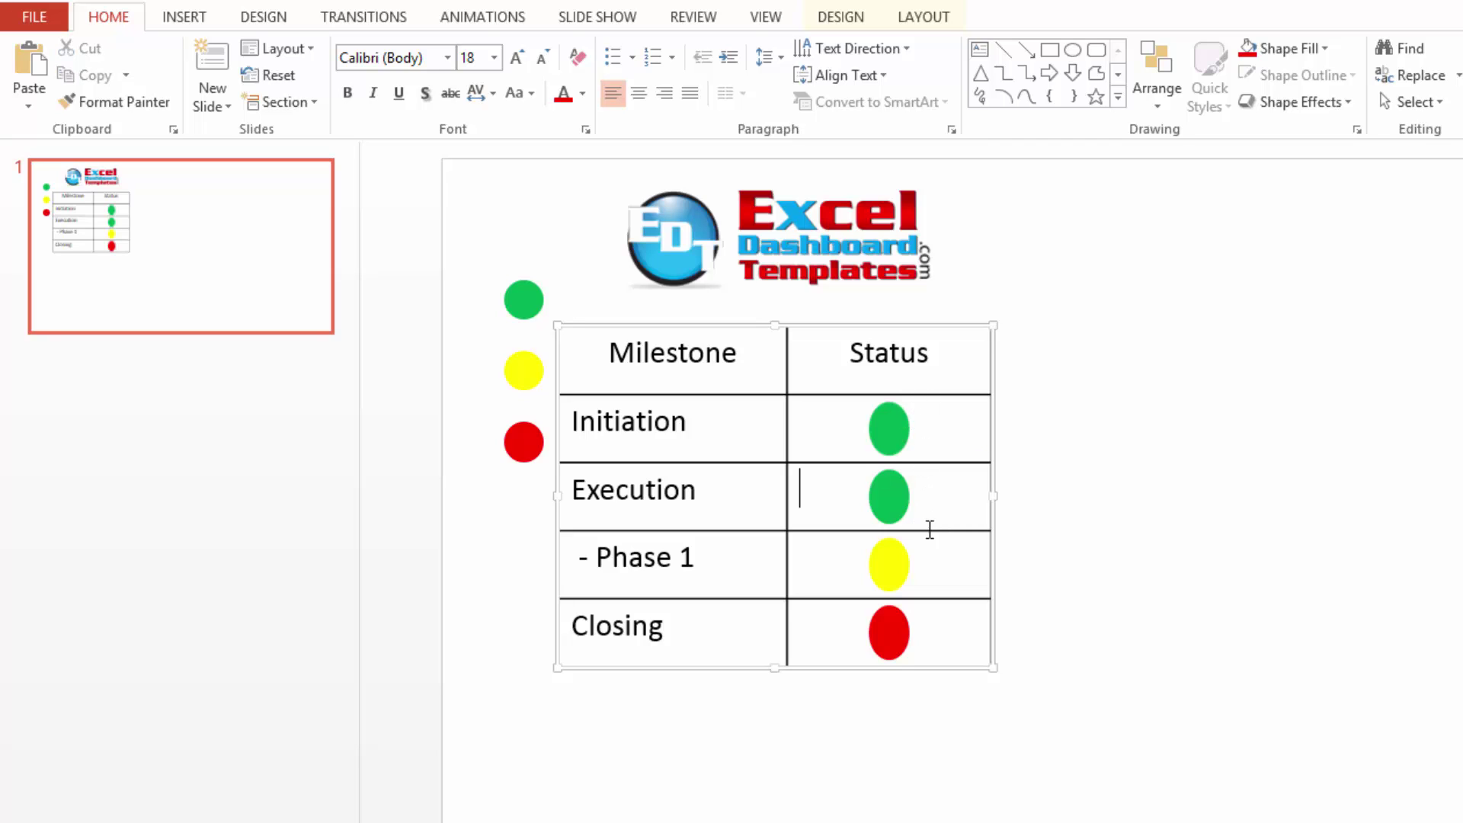
left_click(921, 563)
key("ctrl+z")
Drag the table slightly up and to the right on the slide
mouse_move(928, 317)
left_mouse_down()
mouse_move(1164, 301)
mouse_move(967, 346)
mouse_move(990, 323)
mouse_move(847, 276)
mouse_move(810, 303)
mouse_move(914, 330)
mouse_move(886, 279)
mouse_move(1000, 306)
mouse_move(924, 317)
left_mouse_up()
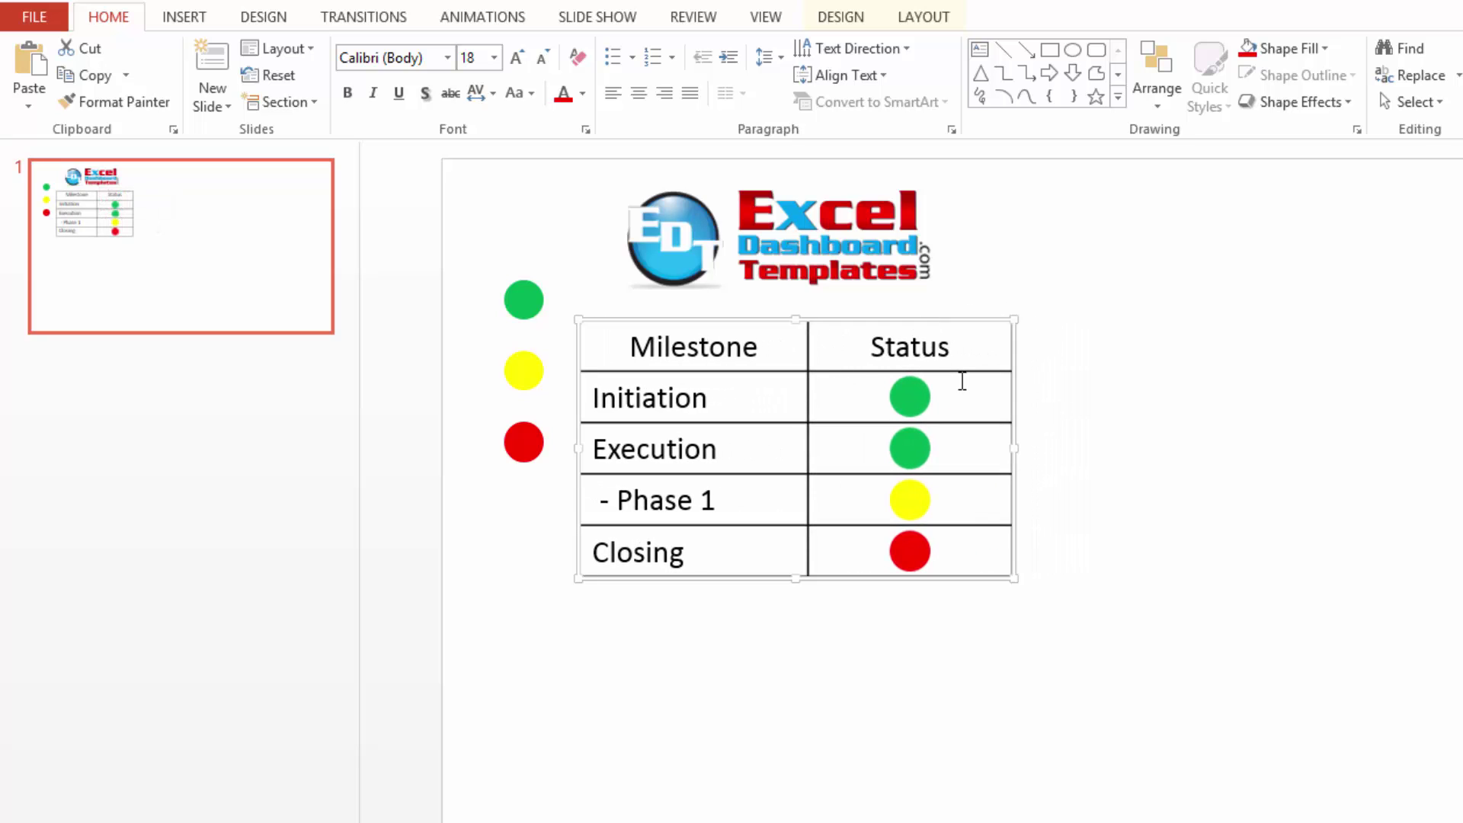
left_click(961, 394)
left_click(1133, 403)
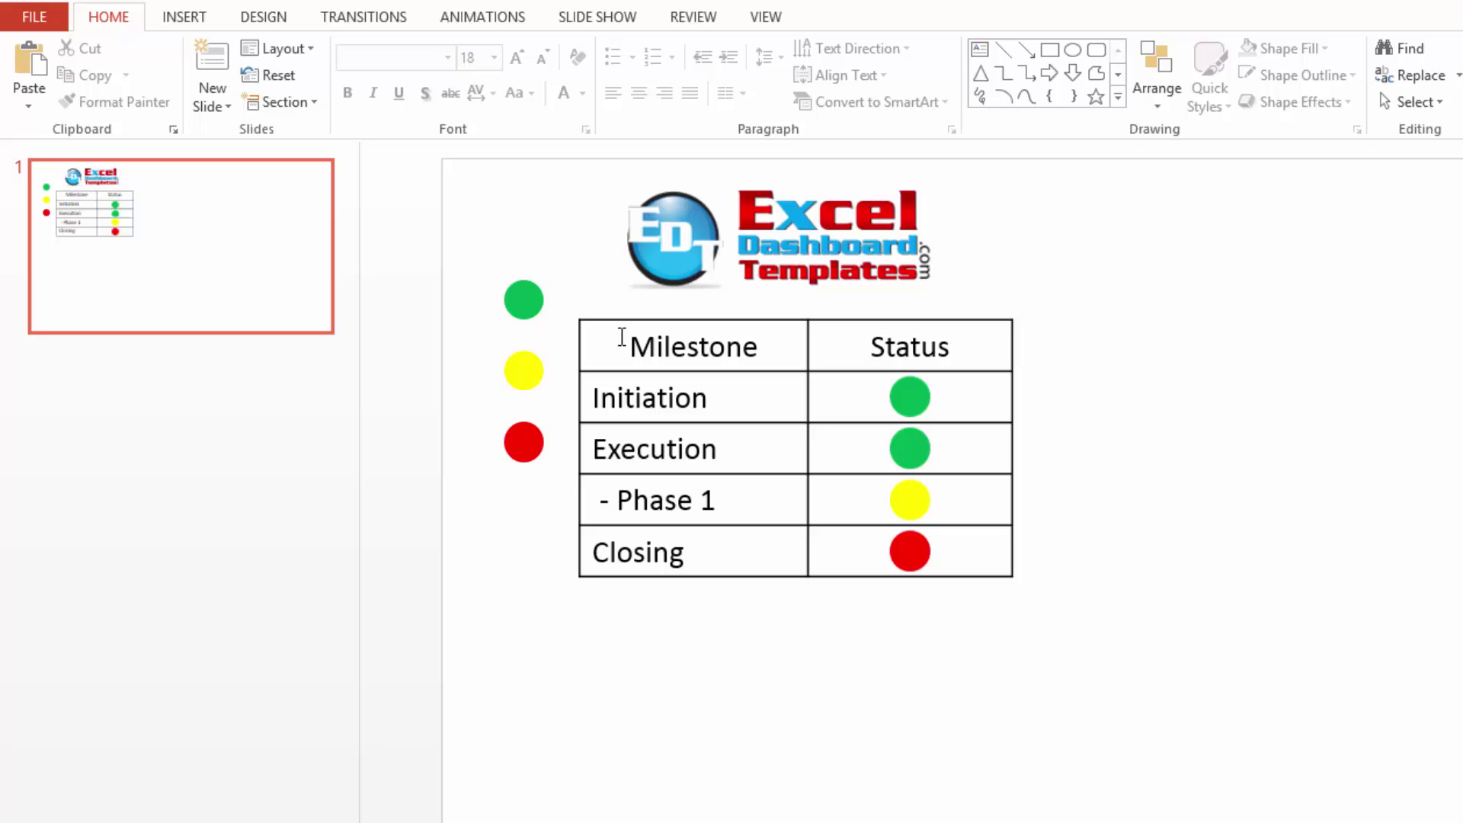
Check the header cells and the Initiation, Execution, Phase 1 and Closing status circles stay centred
left_click_drag(622, 336, 875, 335)
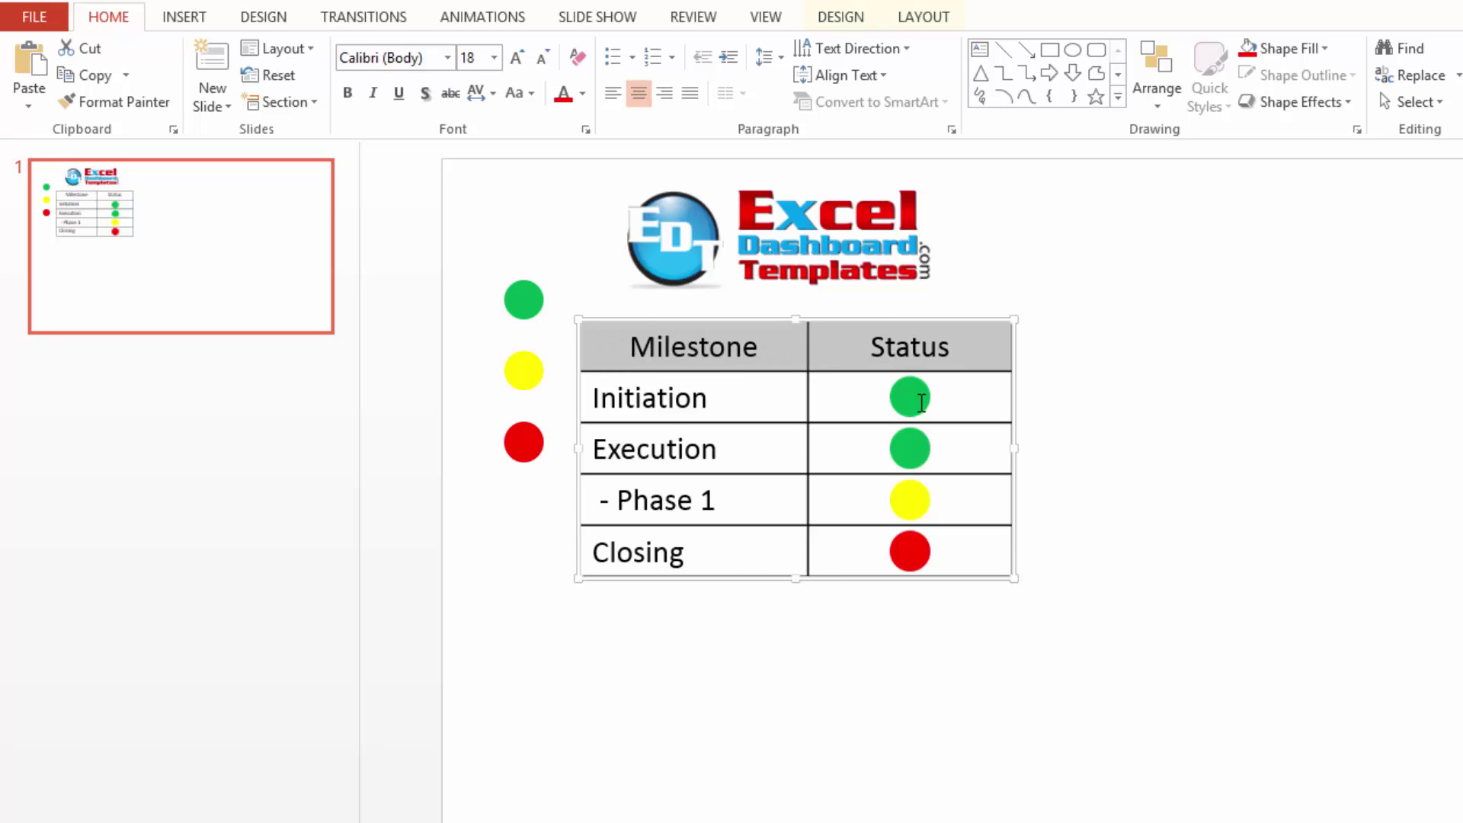
left_click(983, 404)
left_click(988, 455)
left_click(977, 499)
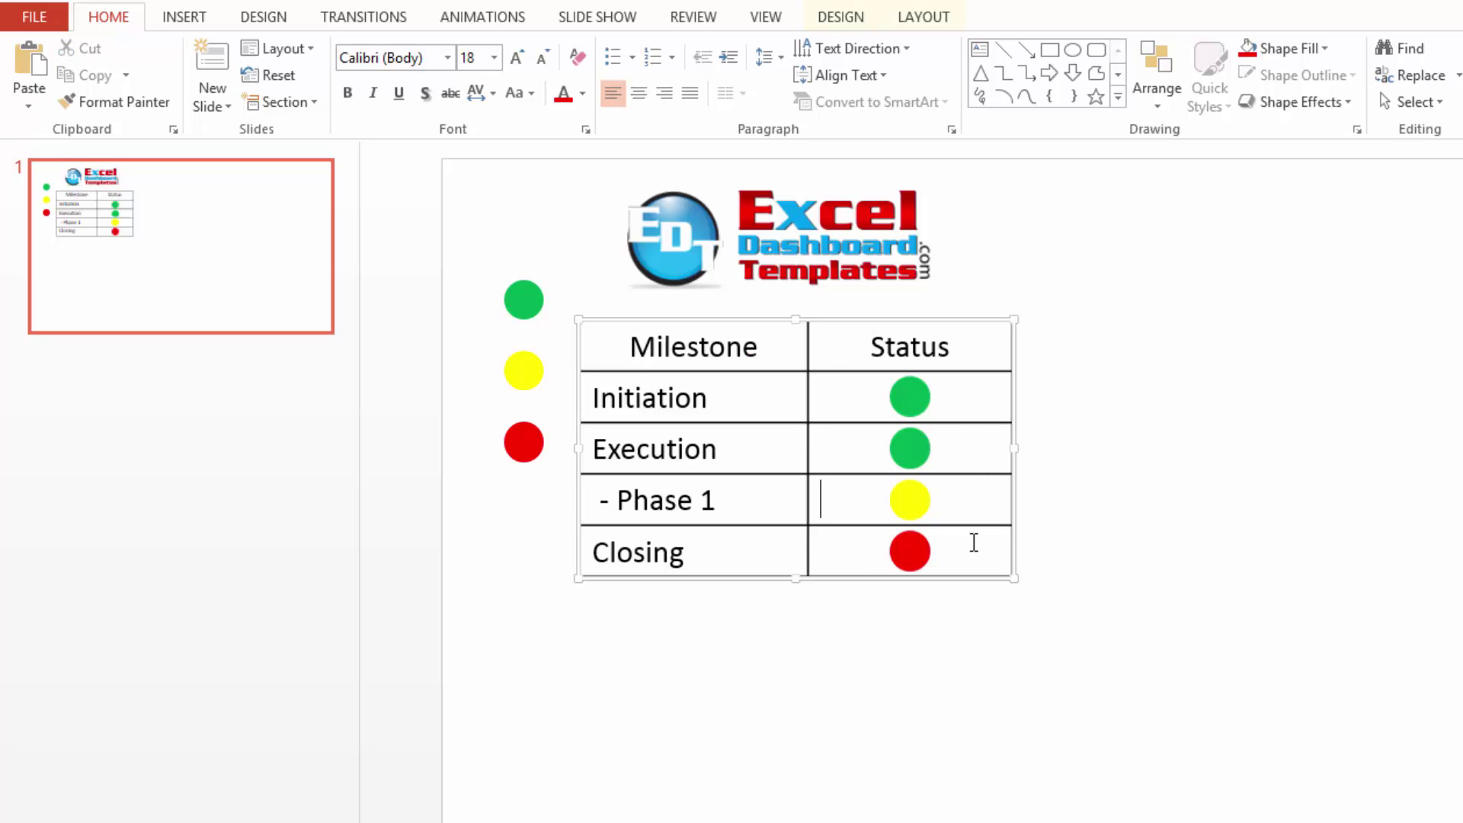
left_click(973, 541)
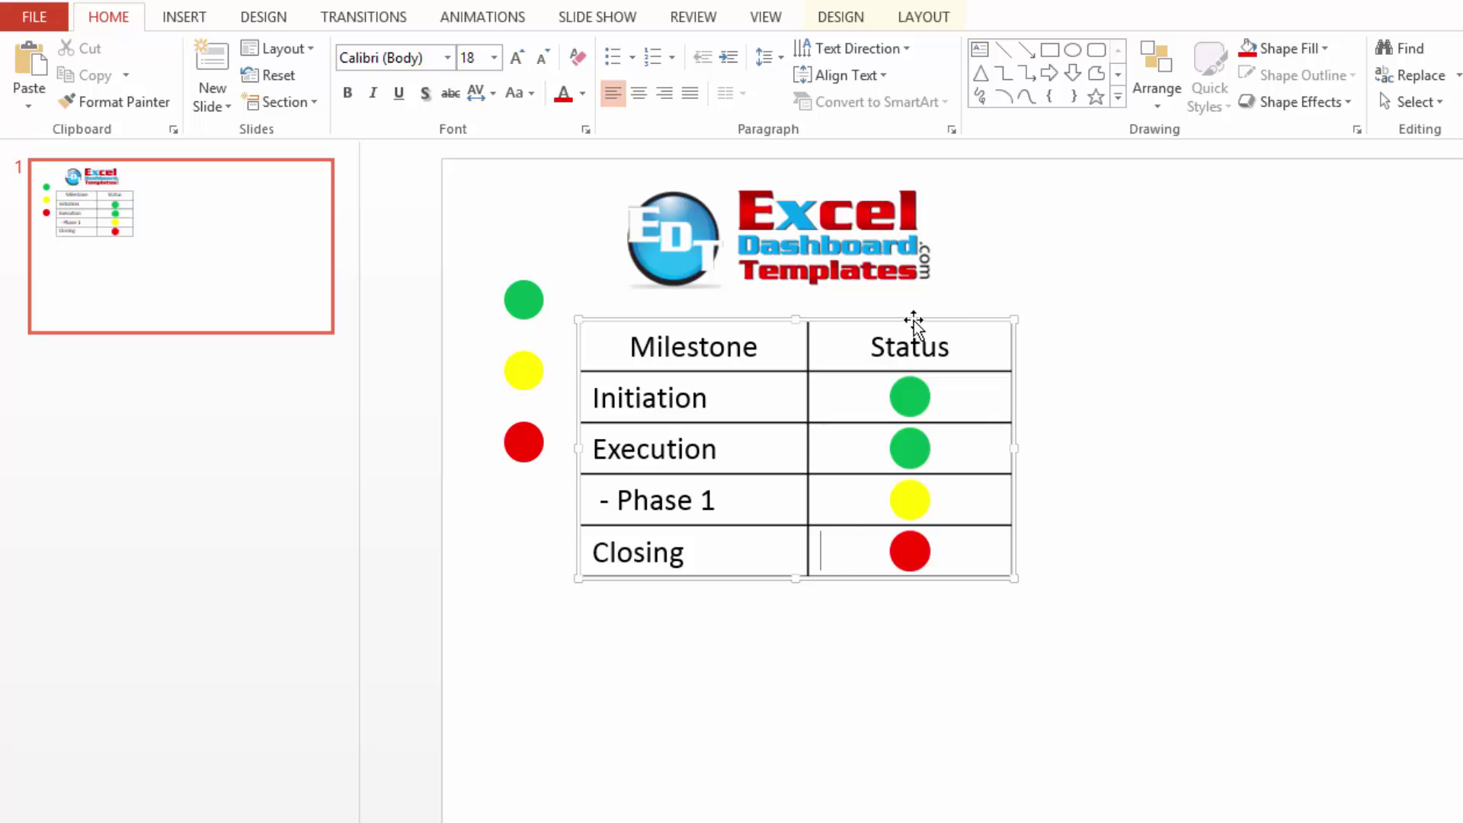